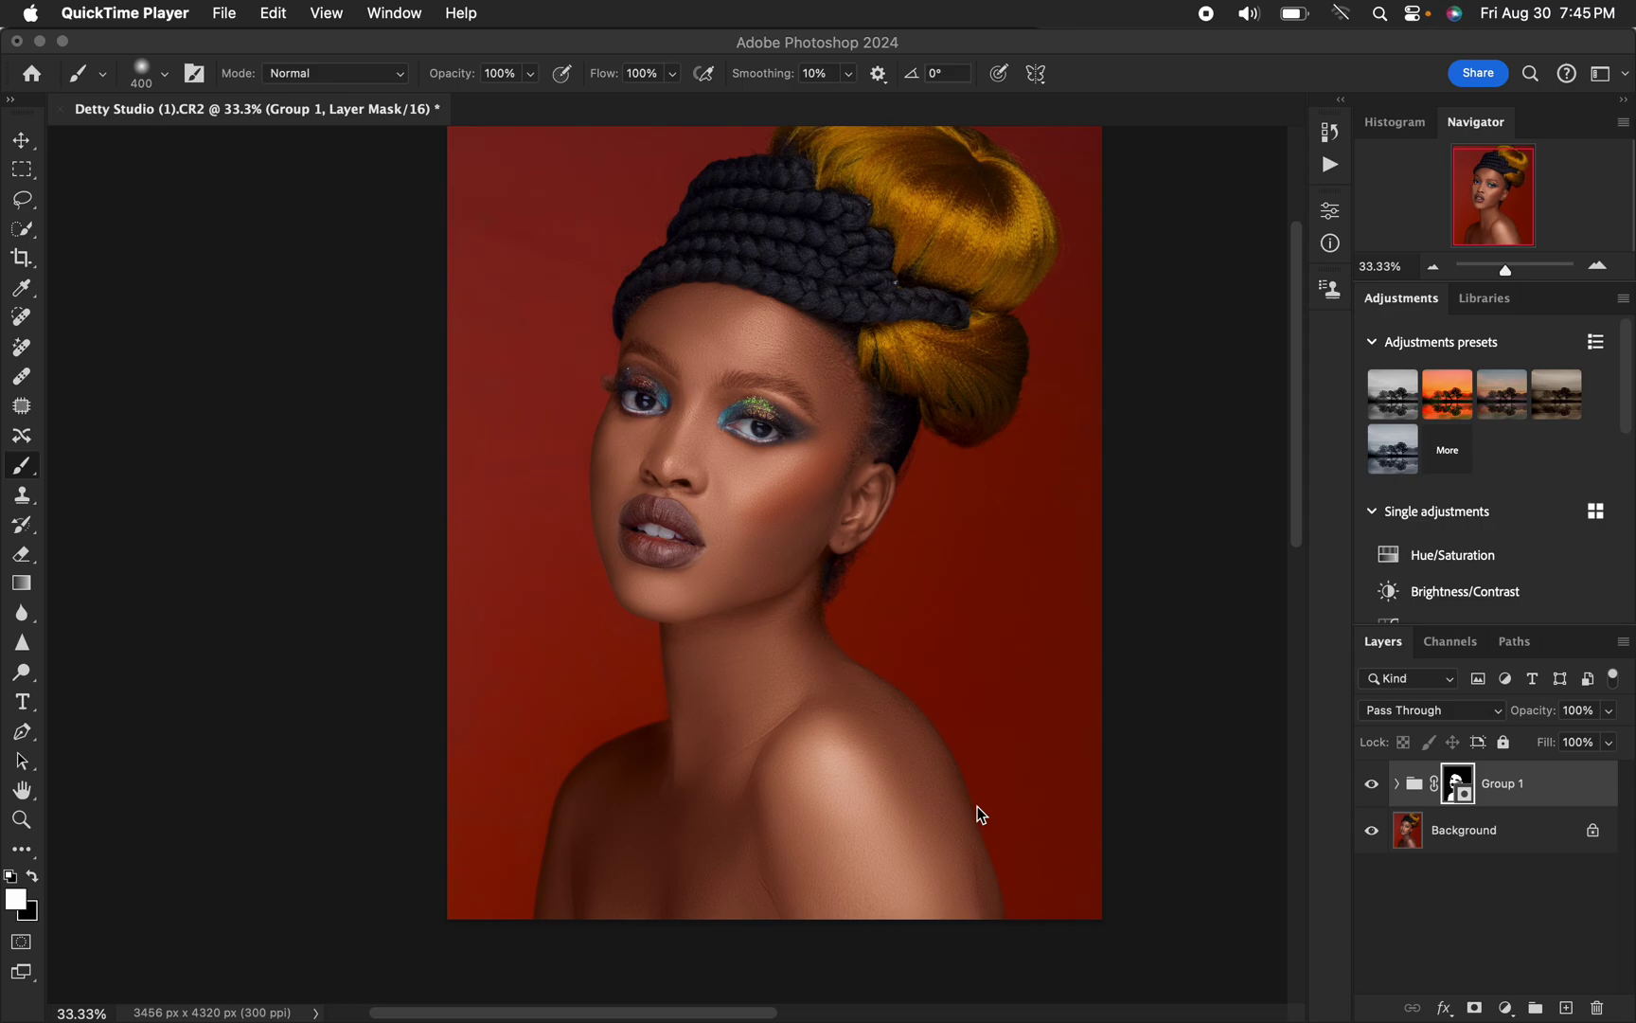
Toggle the visibility of Group 1 repeatedly to compare the portrait's skin tones with and without the correction
left_click(27, 203)
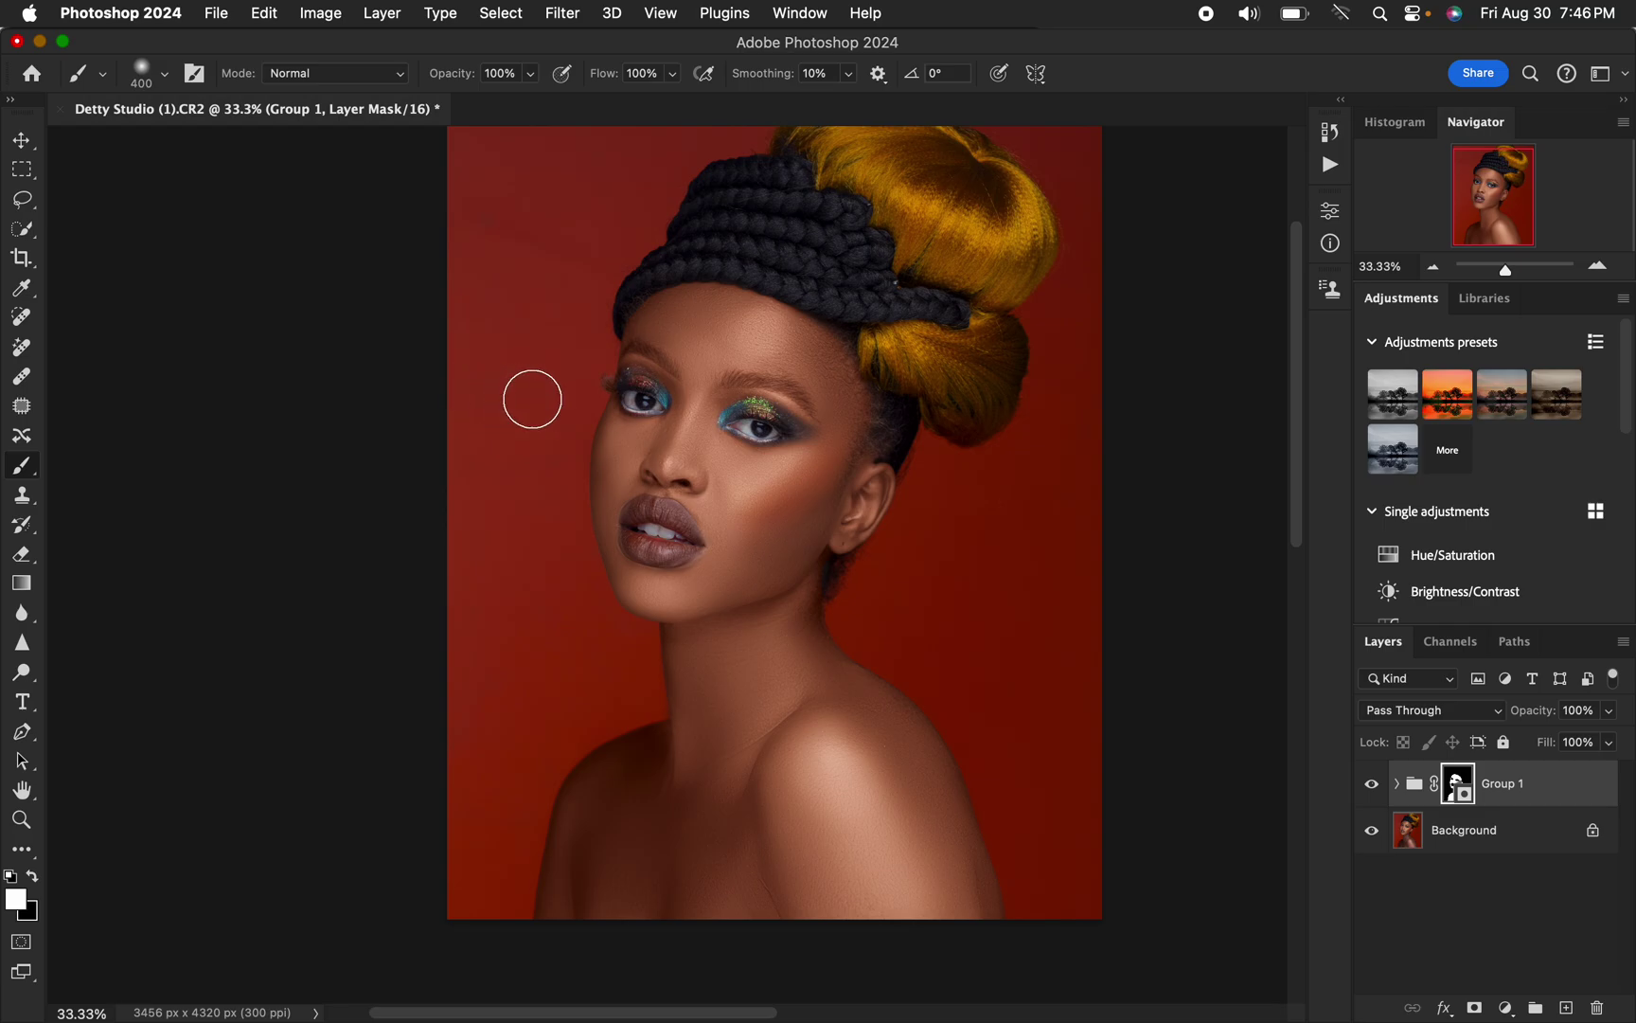
left_click(1369, 786)
left_click(1372, 788)
left_click(1373, 790)
left_click(1374, 792)
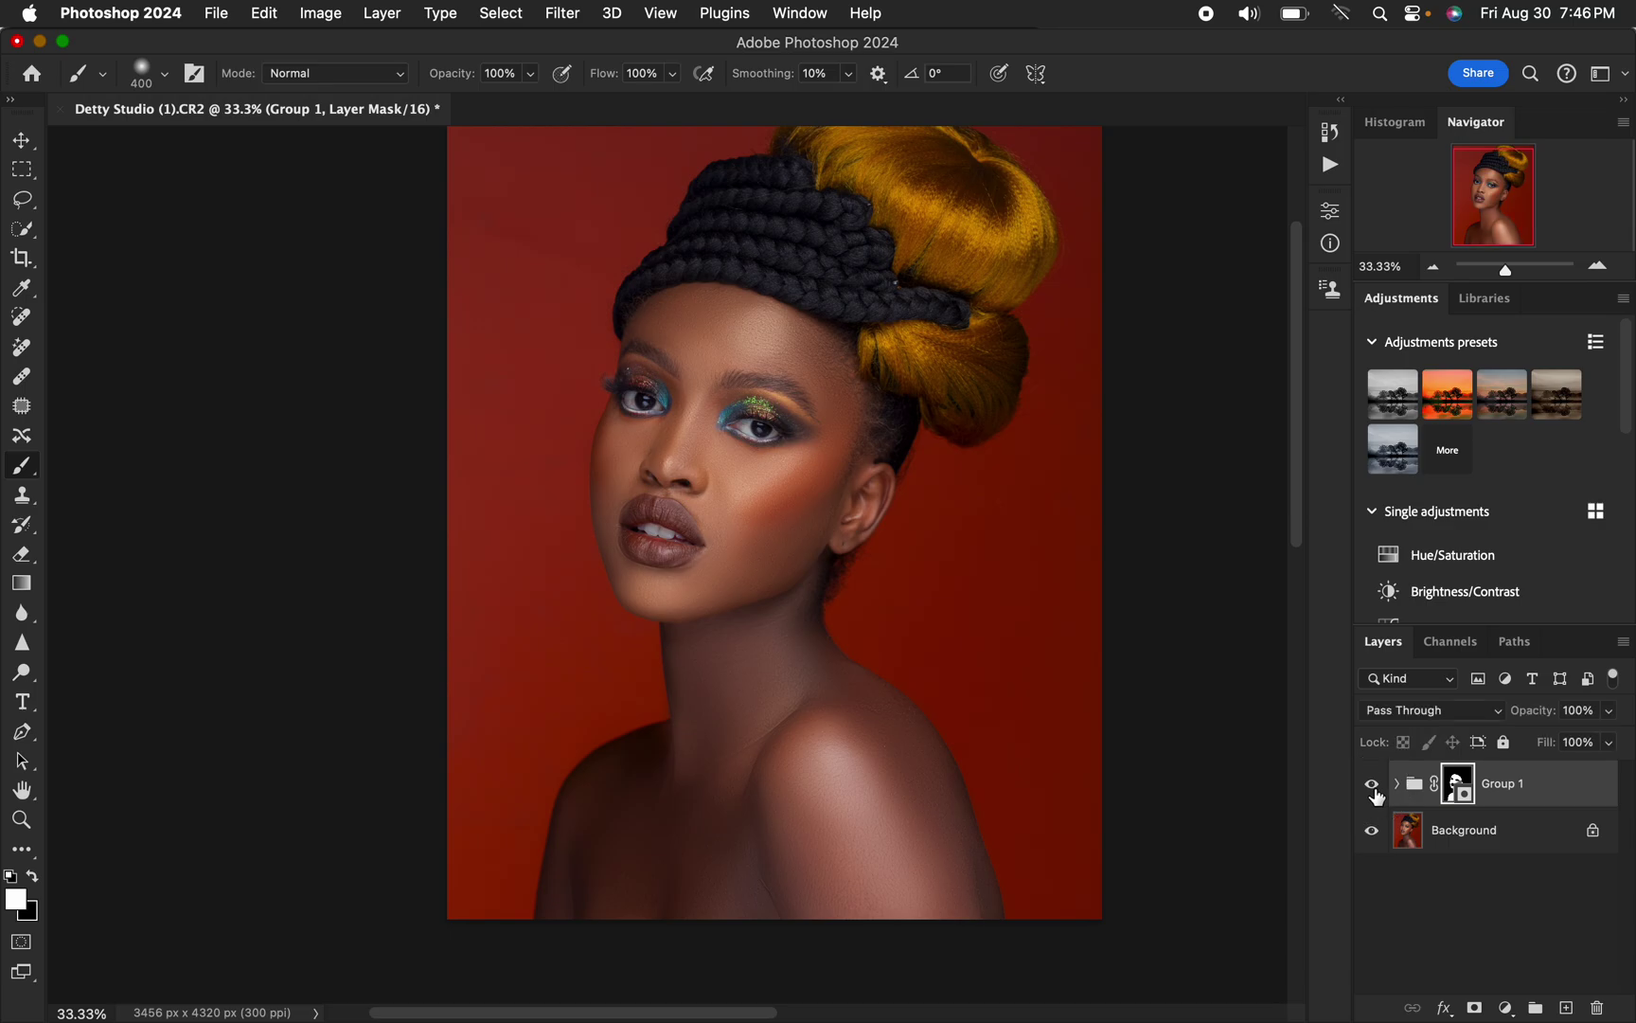
left_click(1375, 792)
left_click(1376, 794)
left_click(1376, 793)
left_click(1376, 795)
left_click(1378, 794)
left_click(1379, 796)
left_click(1379, 795)
left_click(1379, 795)
left_click(1380, 796)
left_click(1380, 796)
left_click(1380, 797)
left_click(1379, 796)
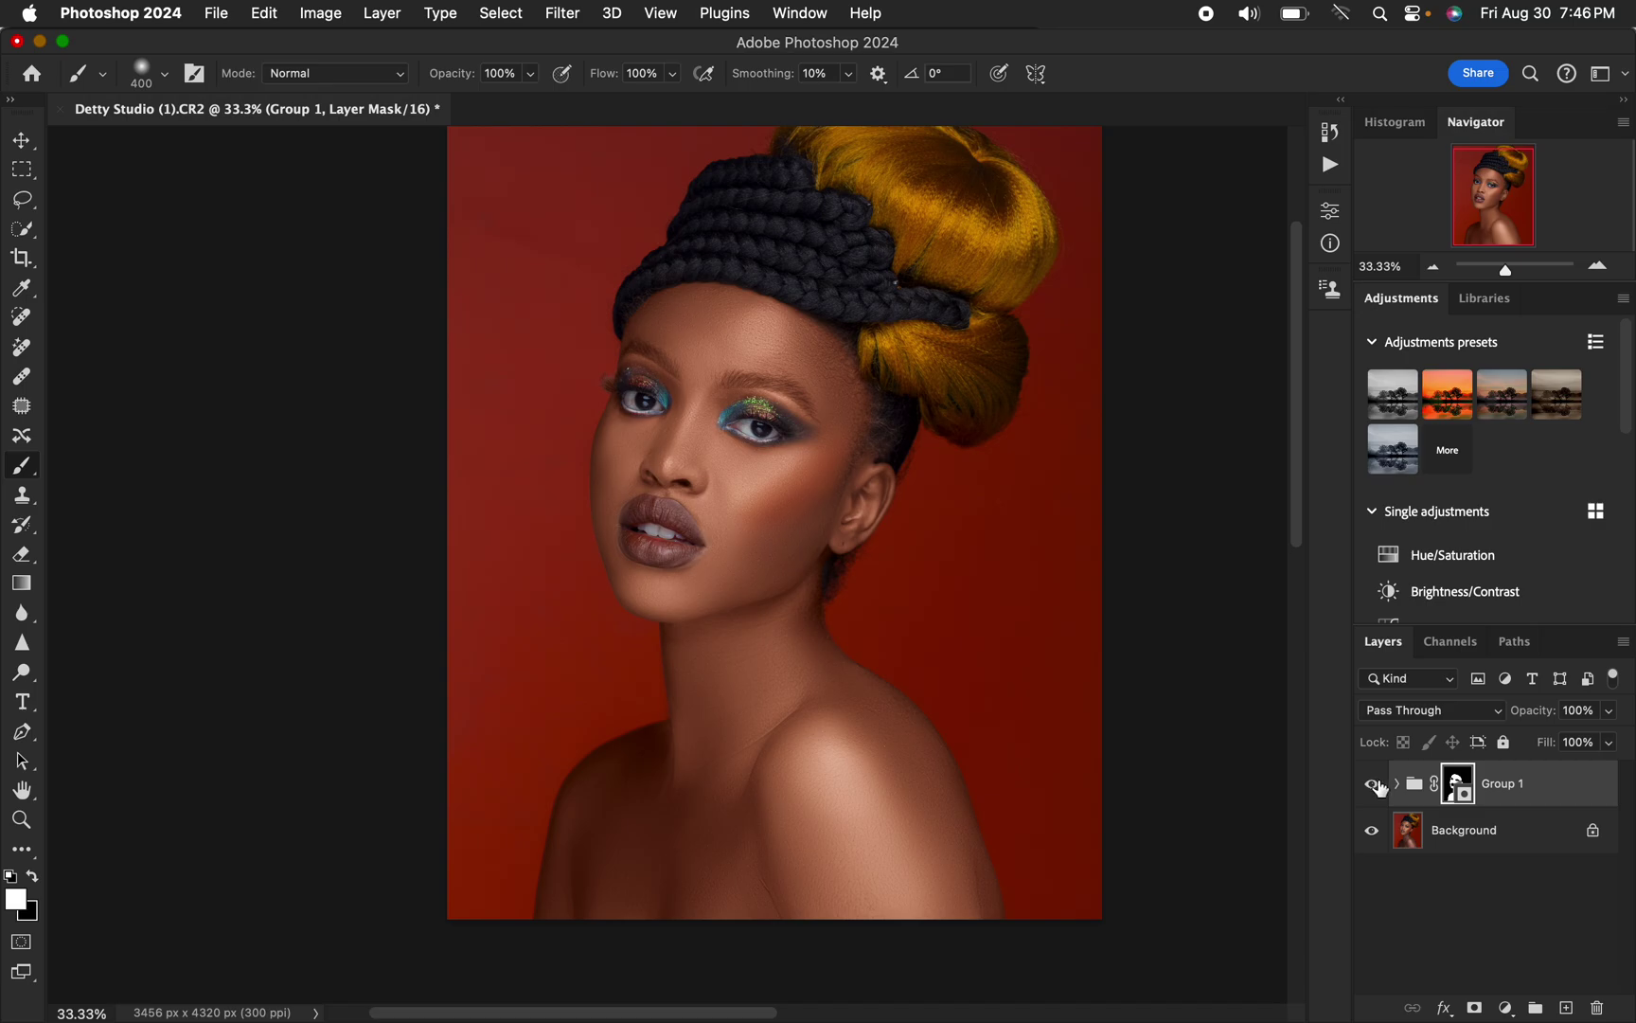
mouse_move(1569, 800)
left_mouse_down()
mouse_move(1578, 895)
mouse_move(1479, 996)
mouse_move(1570, 800)
left_mouse_up()
left_click(1372, 785)
left_click(1372, 786)
left_click(1372, 786)
left_click(1372, 788)
Delete Group 1 and duplicate the Background layer
mouse_move(1560, 793)
left_mouse_down()
mouse_move(1567, 870)
mouse_move(1520, 1006)
mouse_move(1600, 1002)
left_mouse_up()
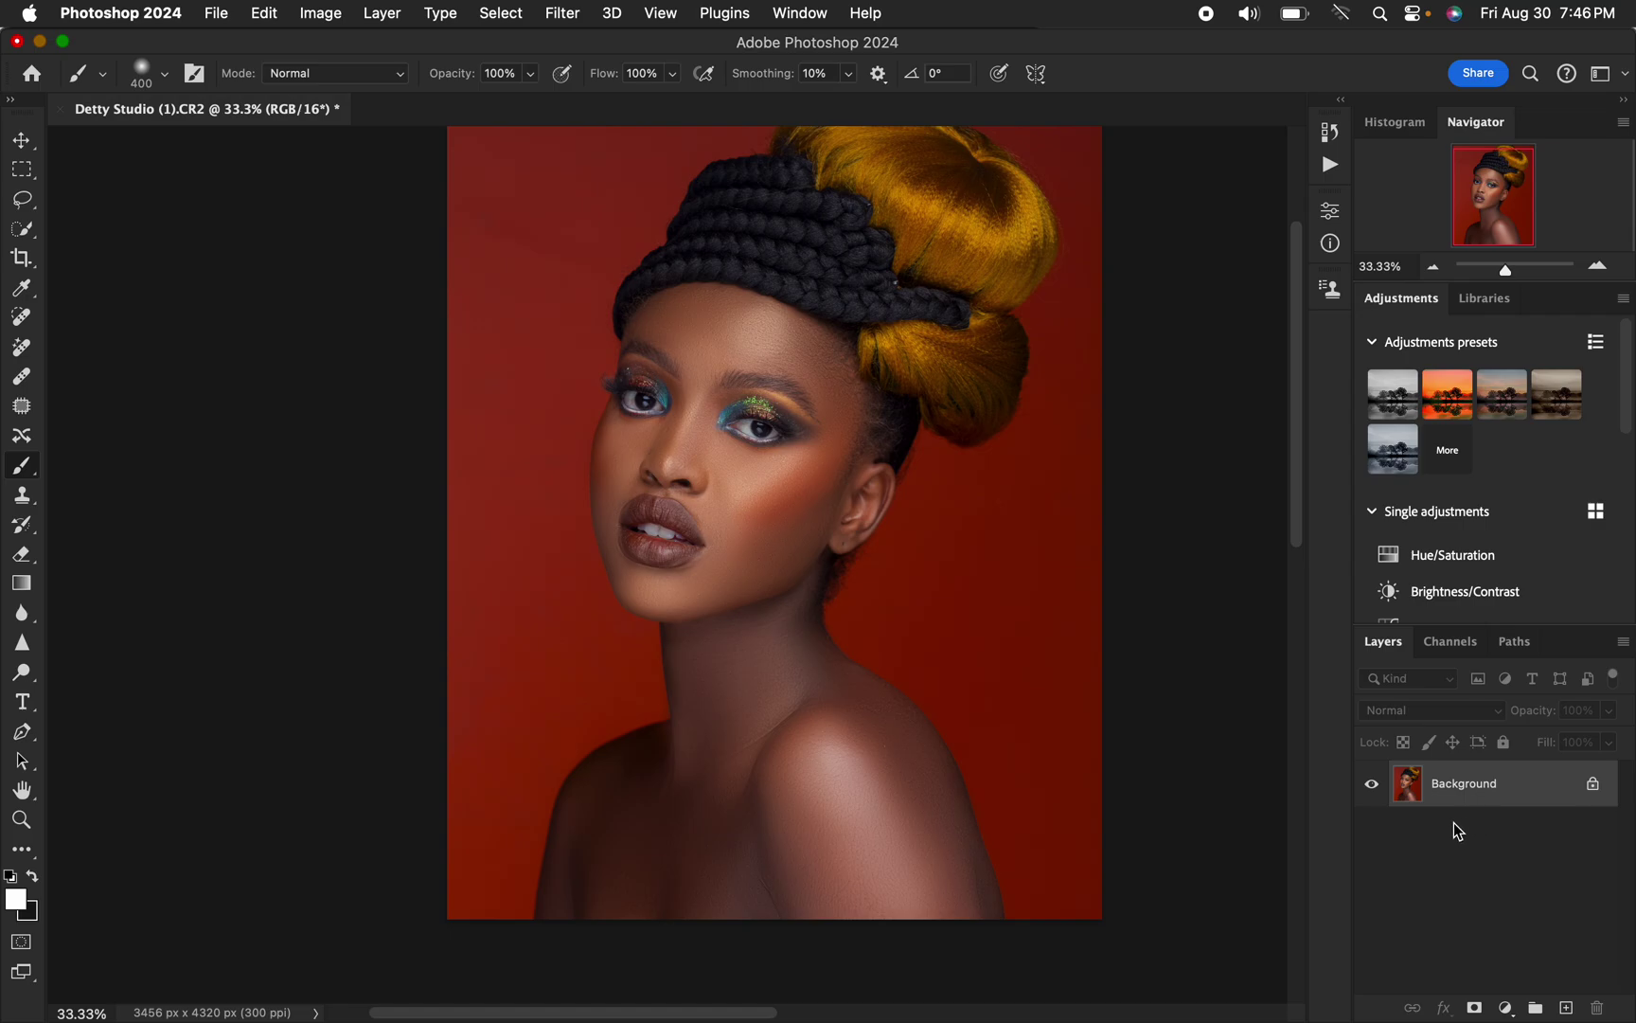
key("super+j")
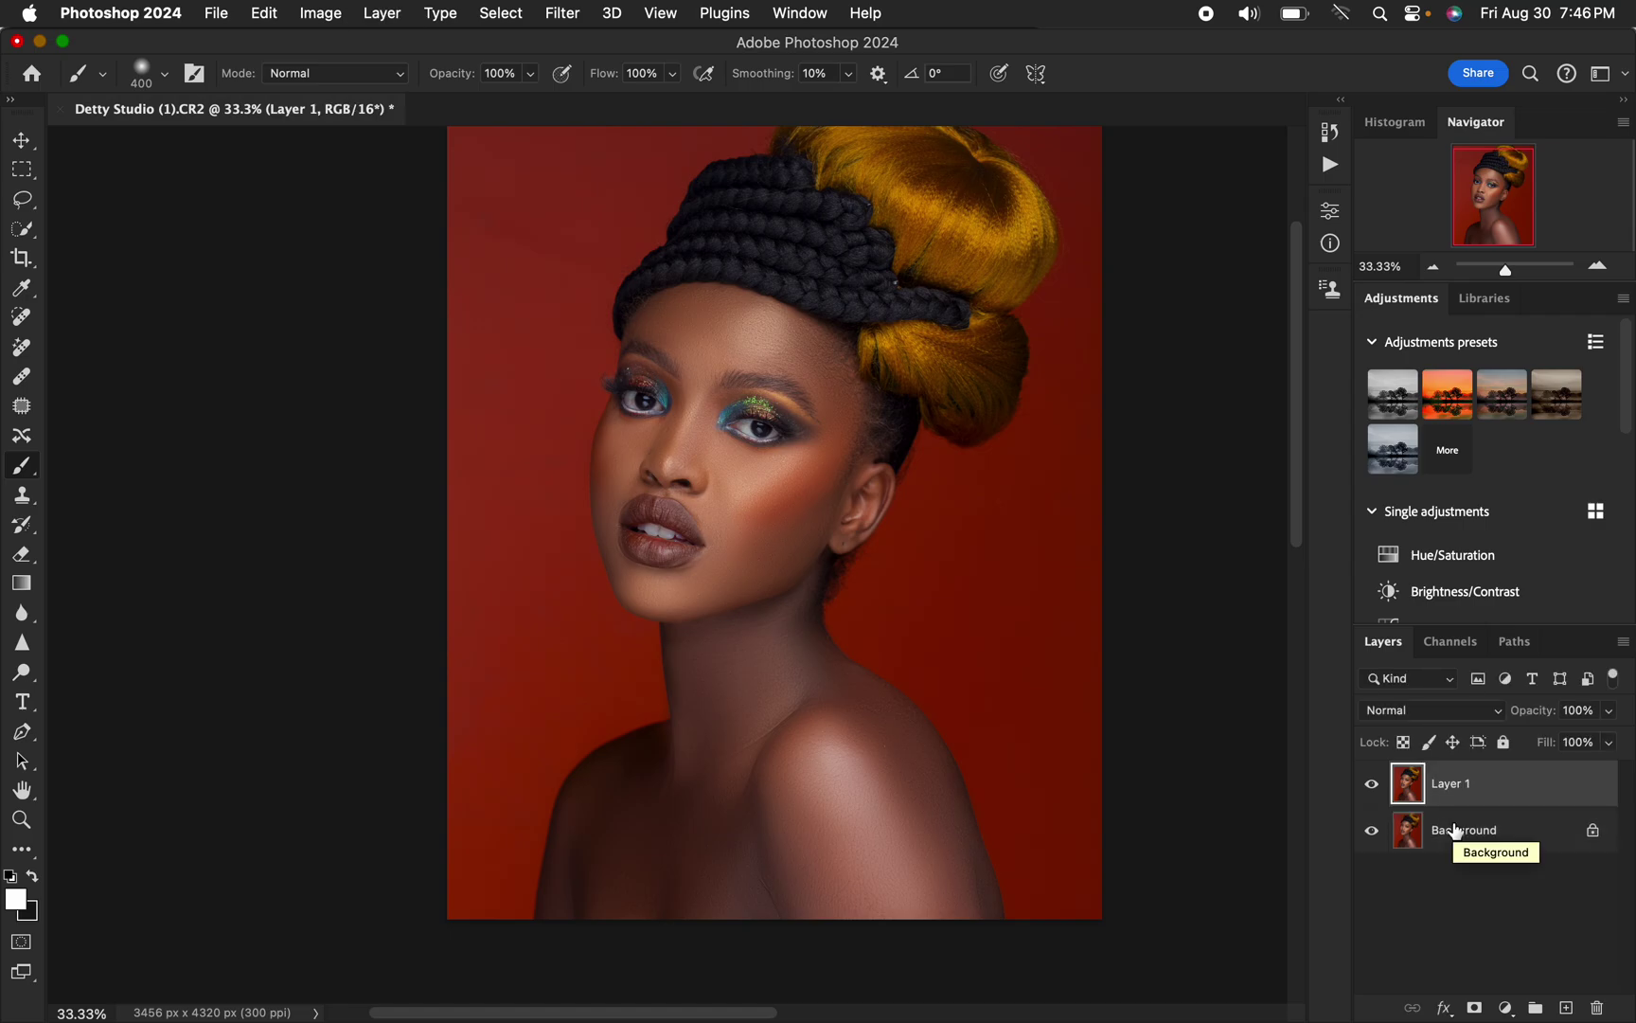
Add a Gradient Map adjustment layer above Layer 1 and hide it so the original skin colors show
left_click(1506, 1010)
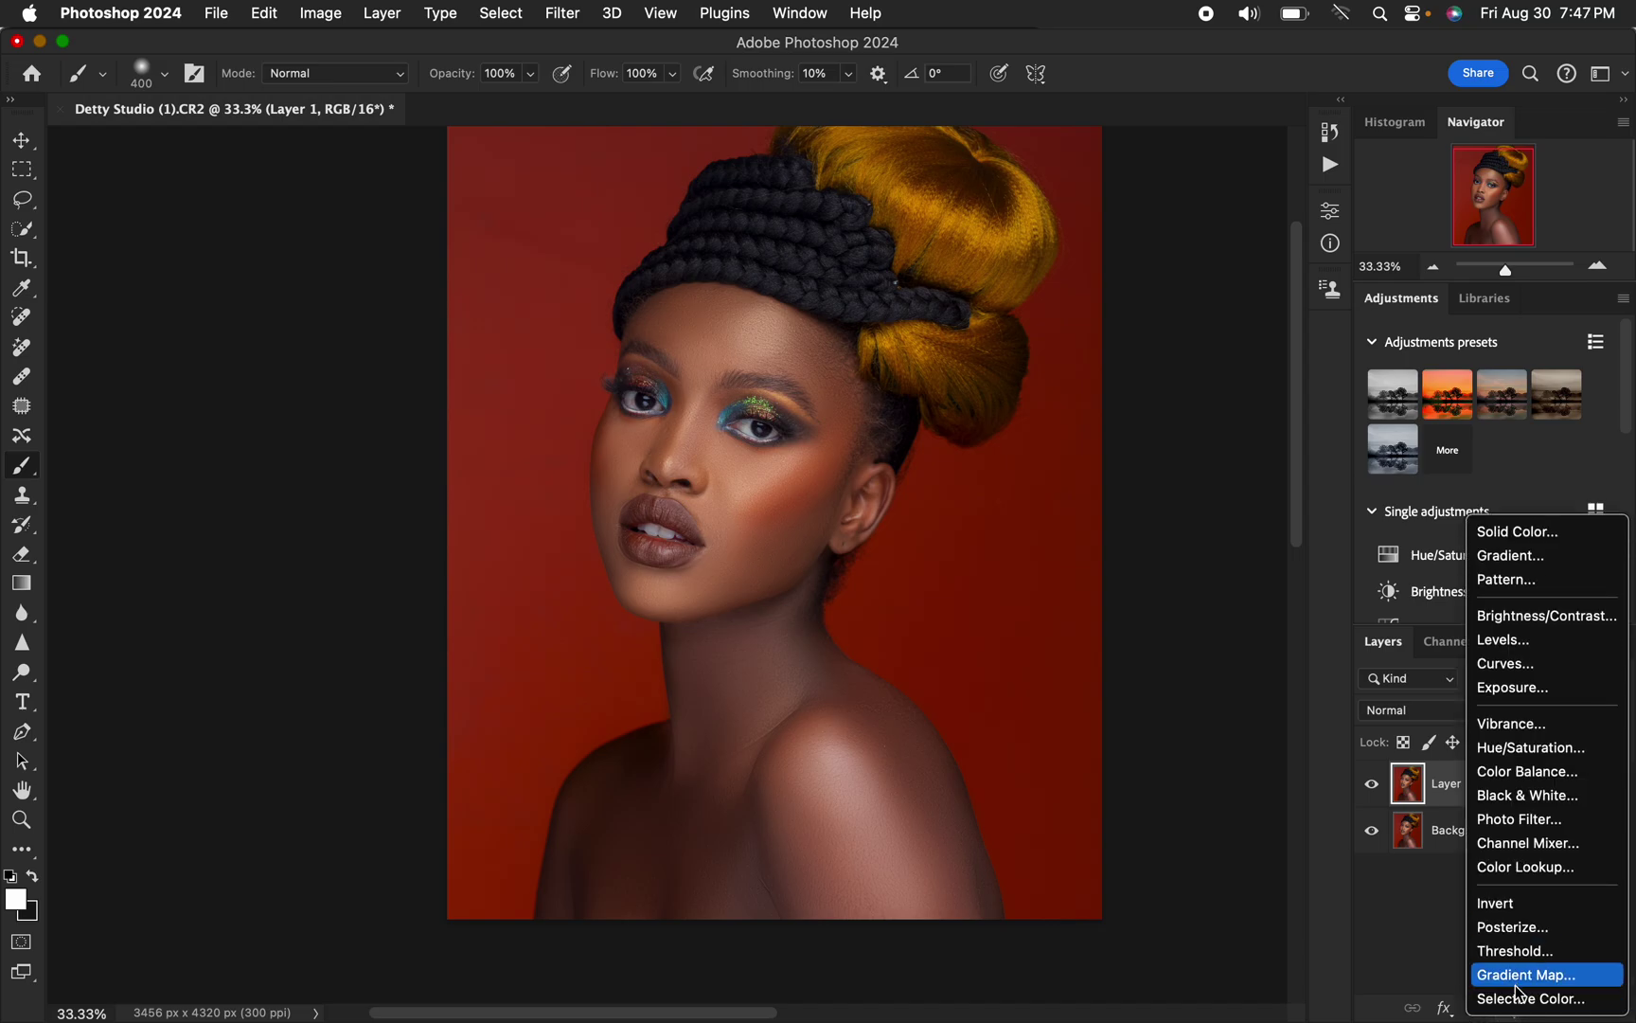
left_click(1515, 976)
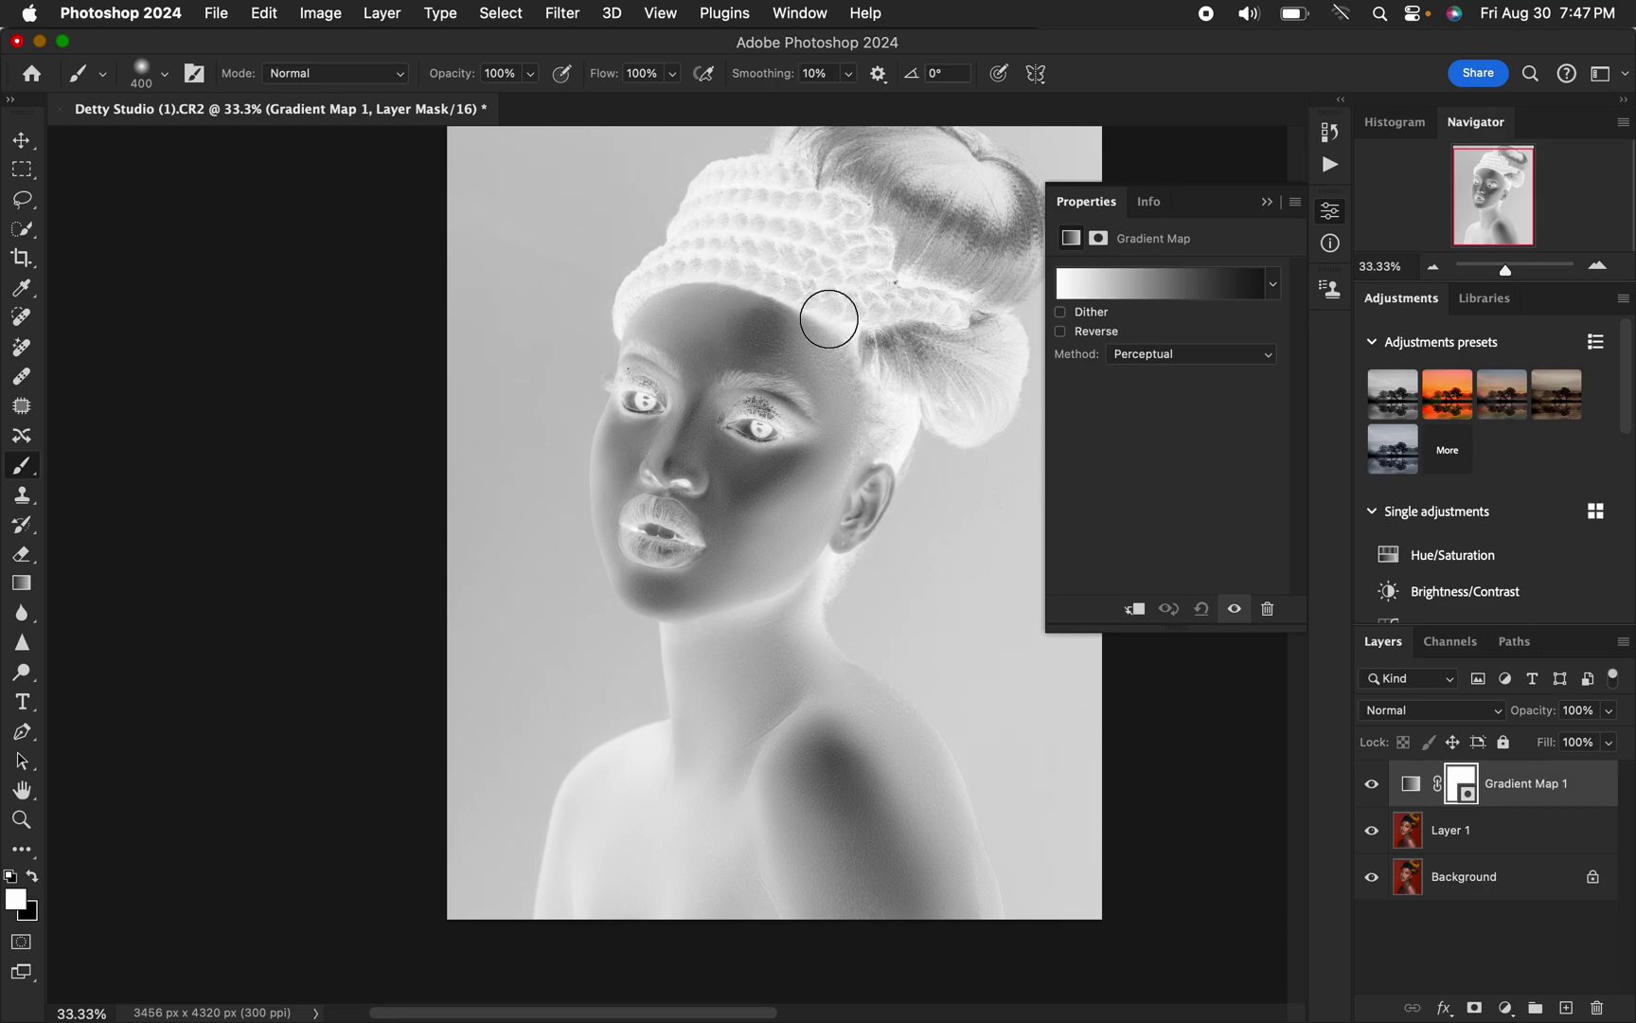
left_click(22, 202)
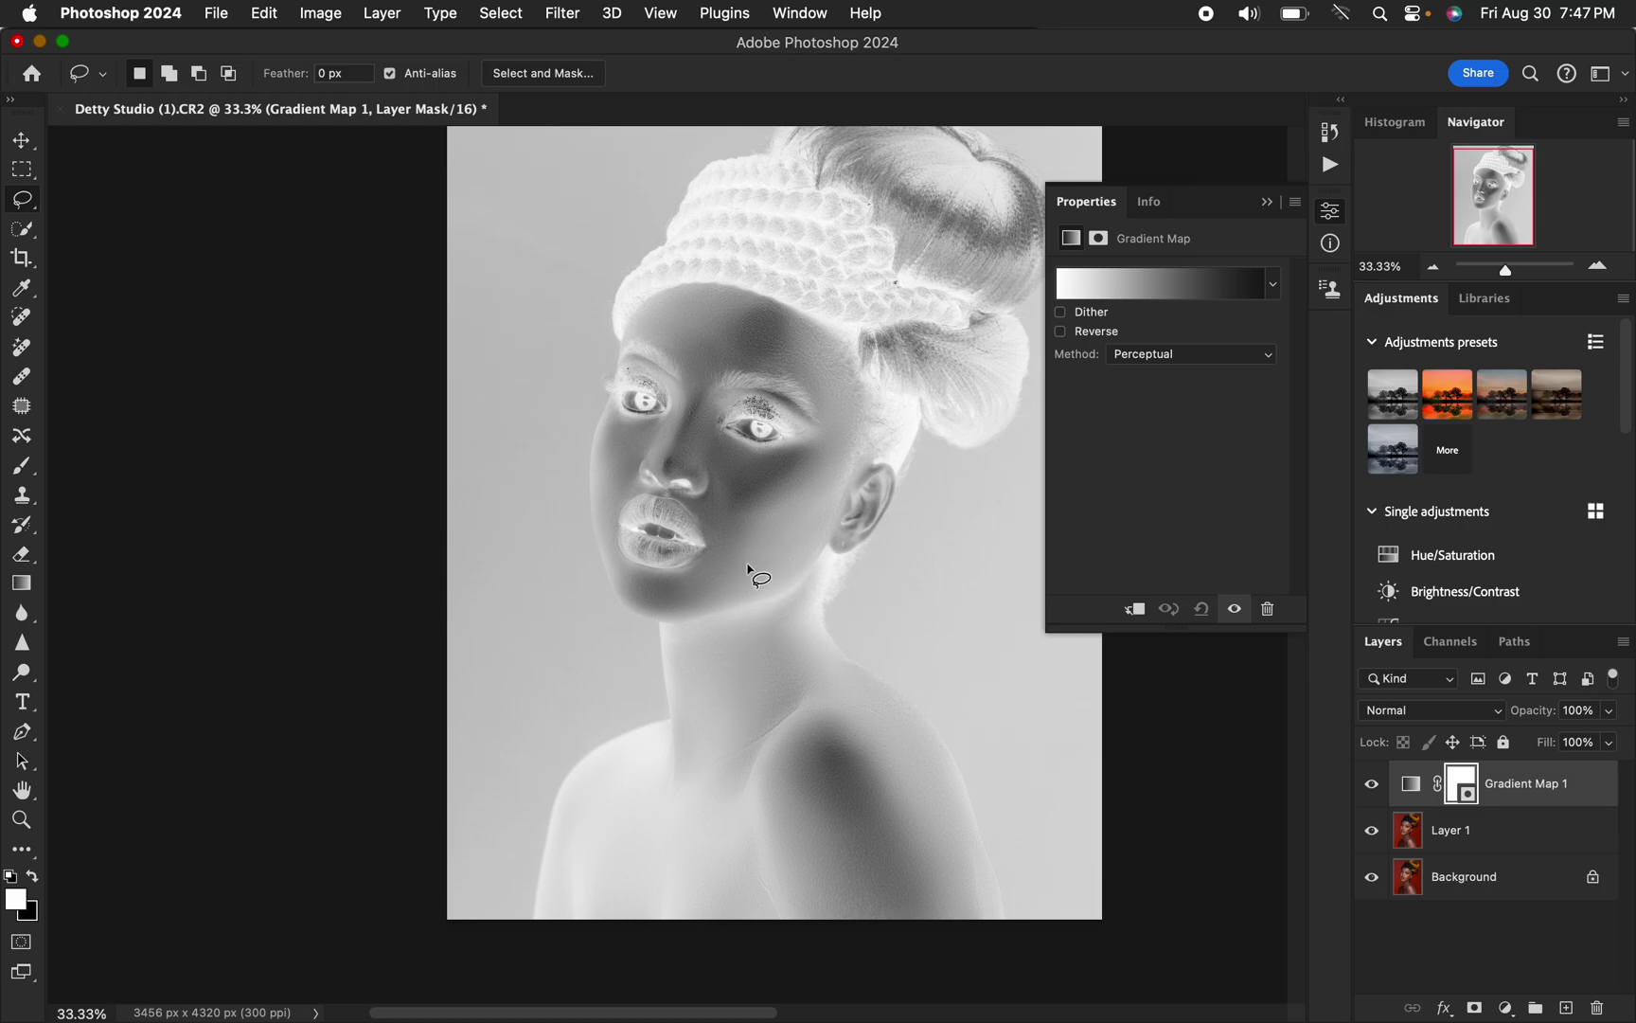
left_click(1371, 785)
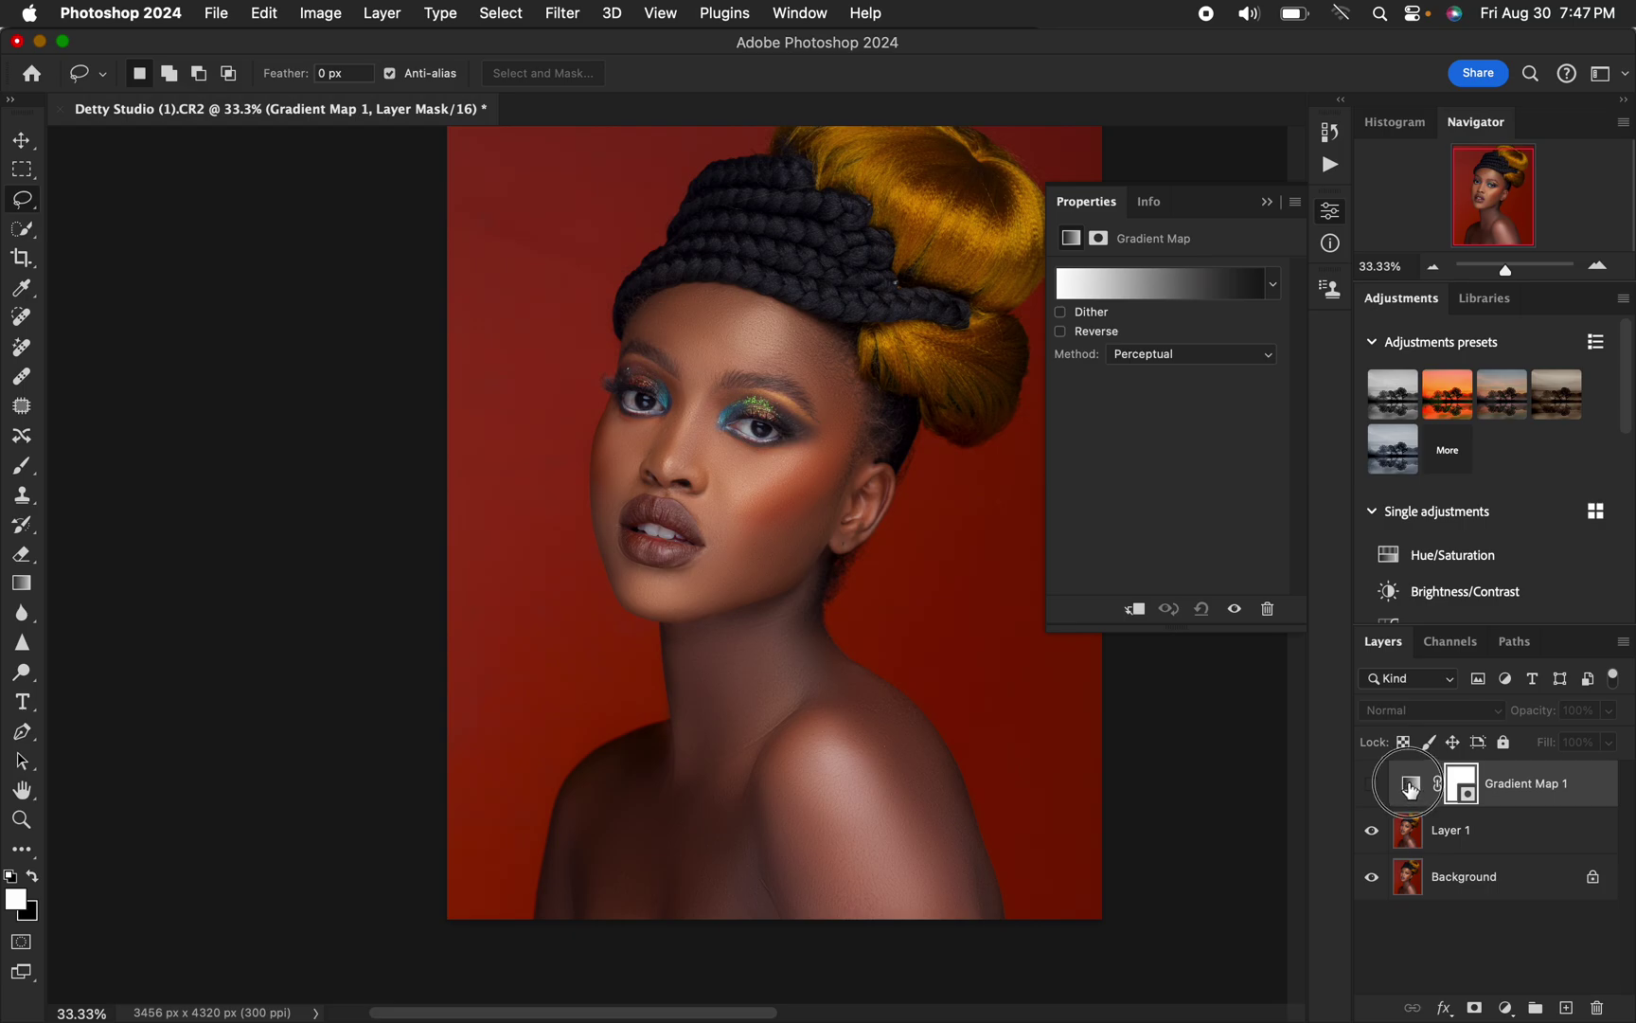
left_click(1411, 786)
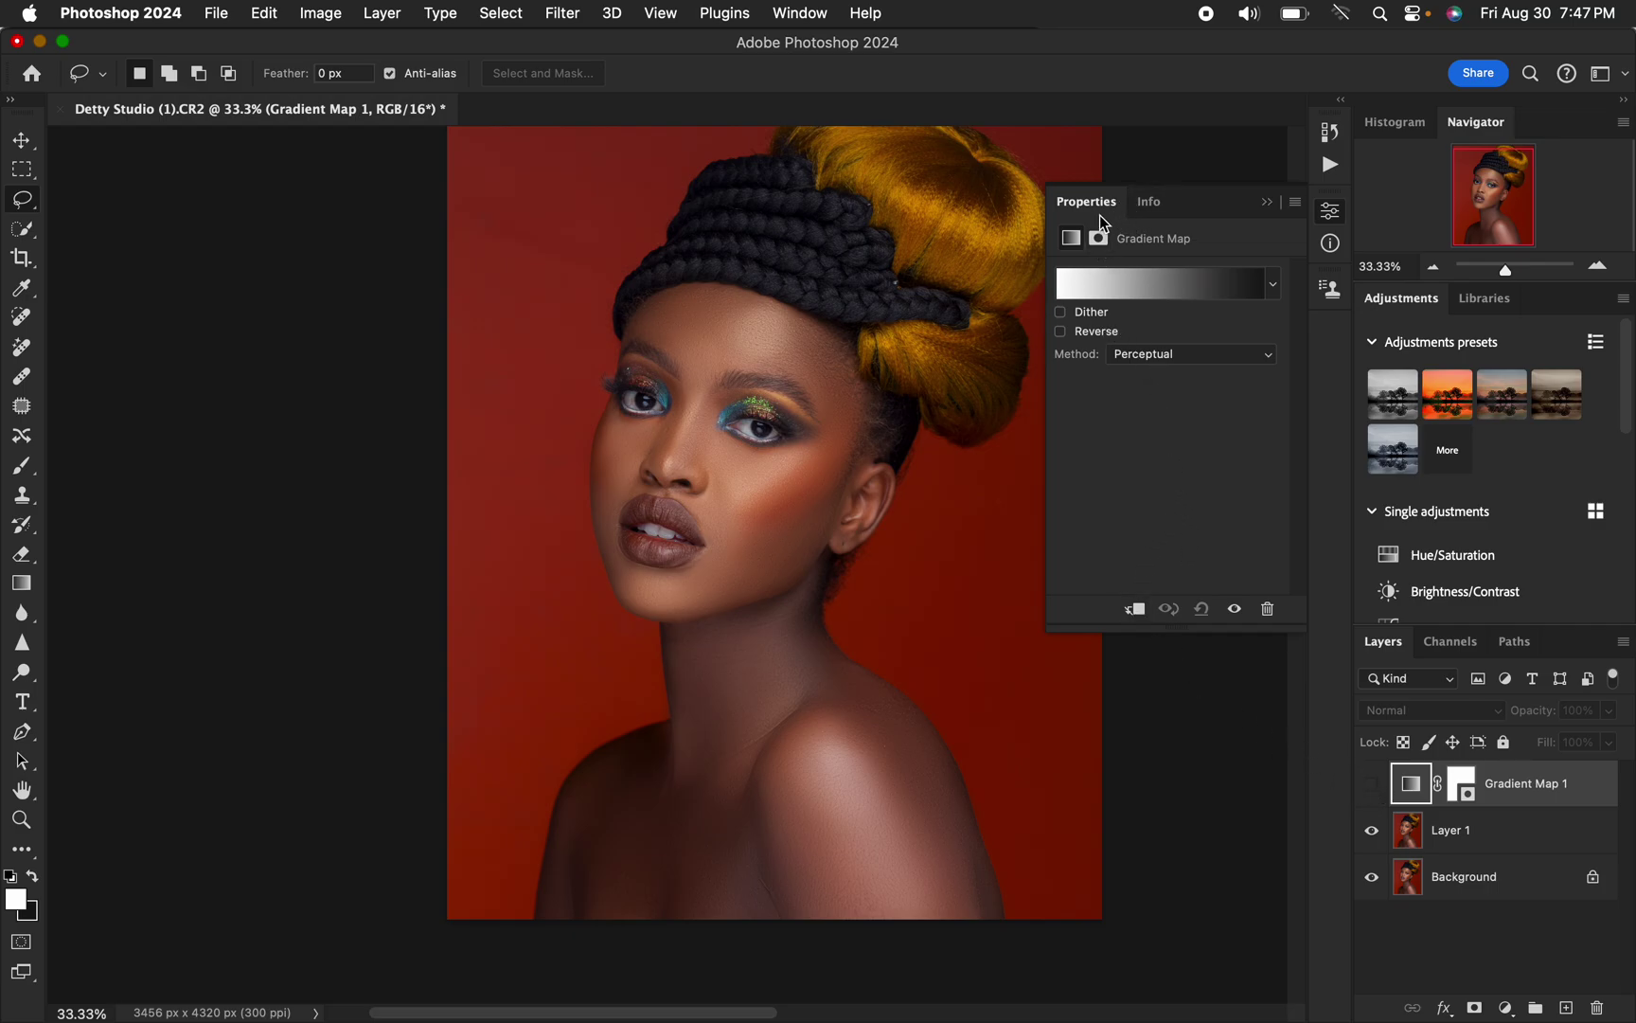
Open the gradient map's gradient for editing and choose a 5 by 5 Average sample size for the eyedropper
left_click(1124, 284)
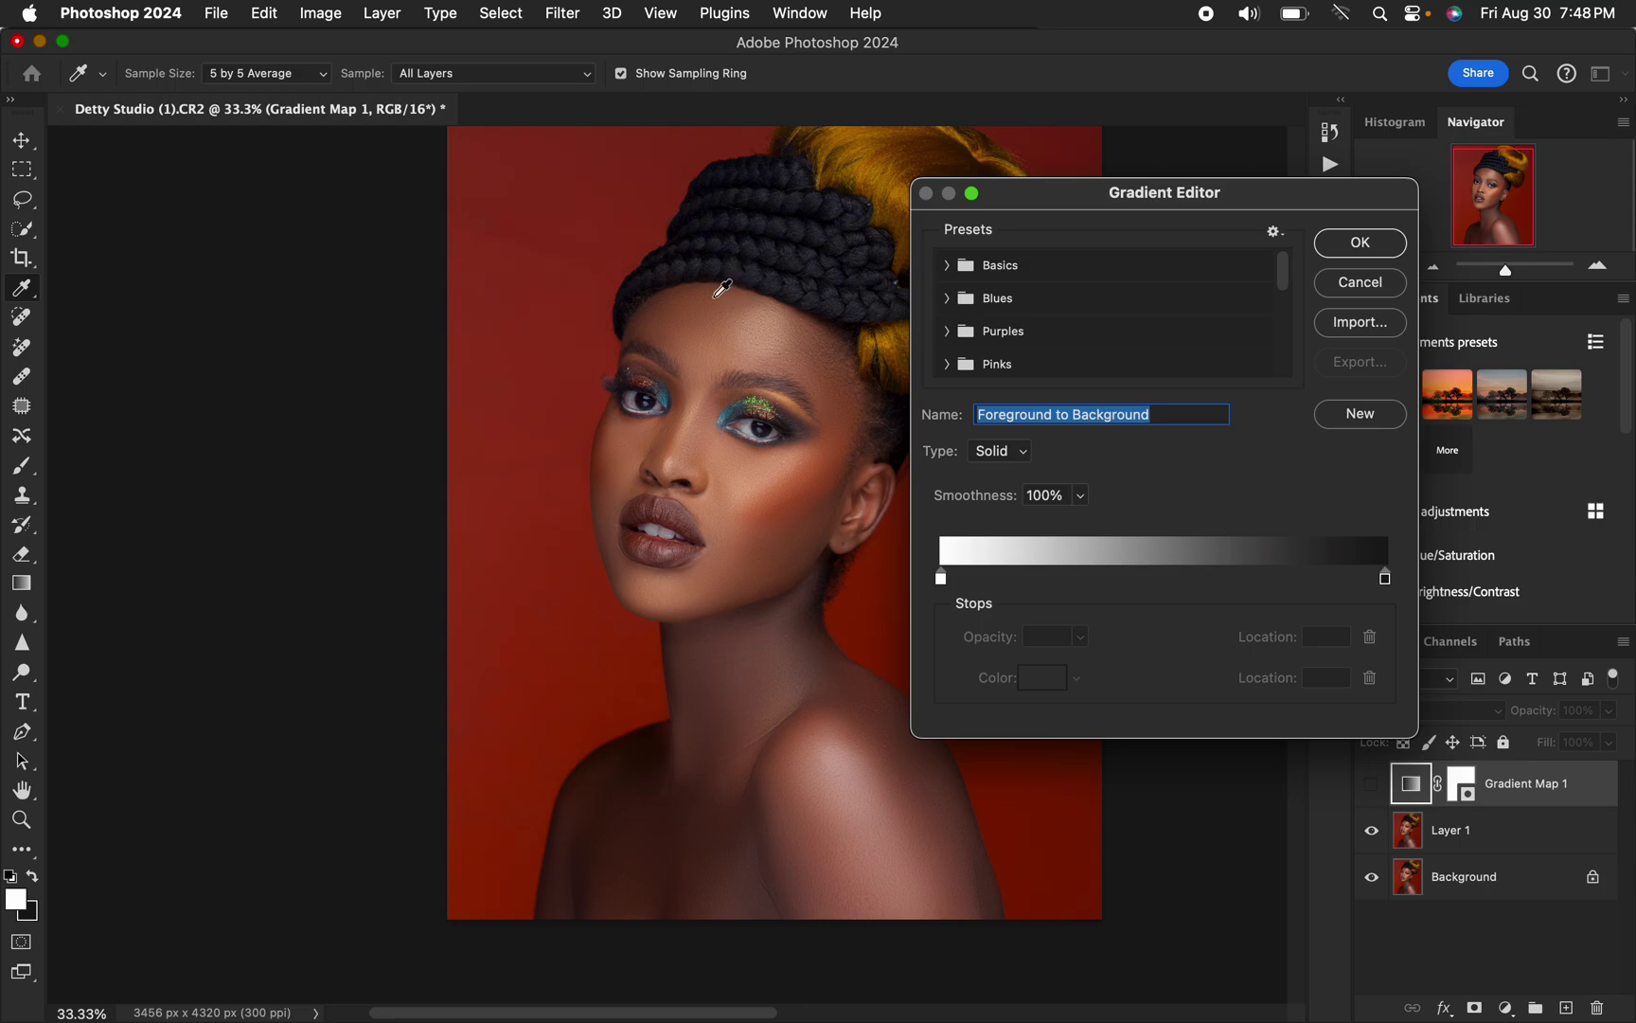
left_click(299, 78)
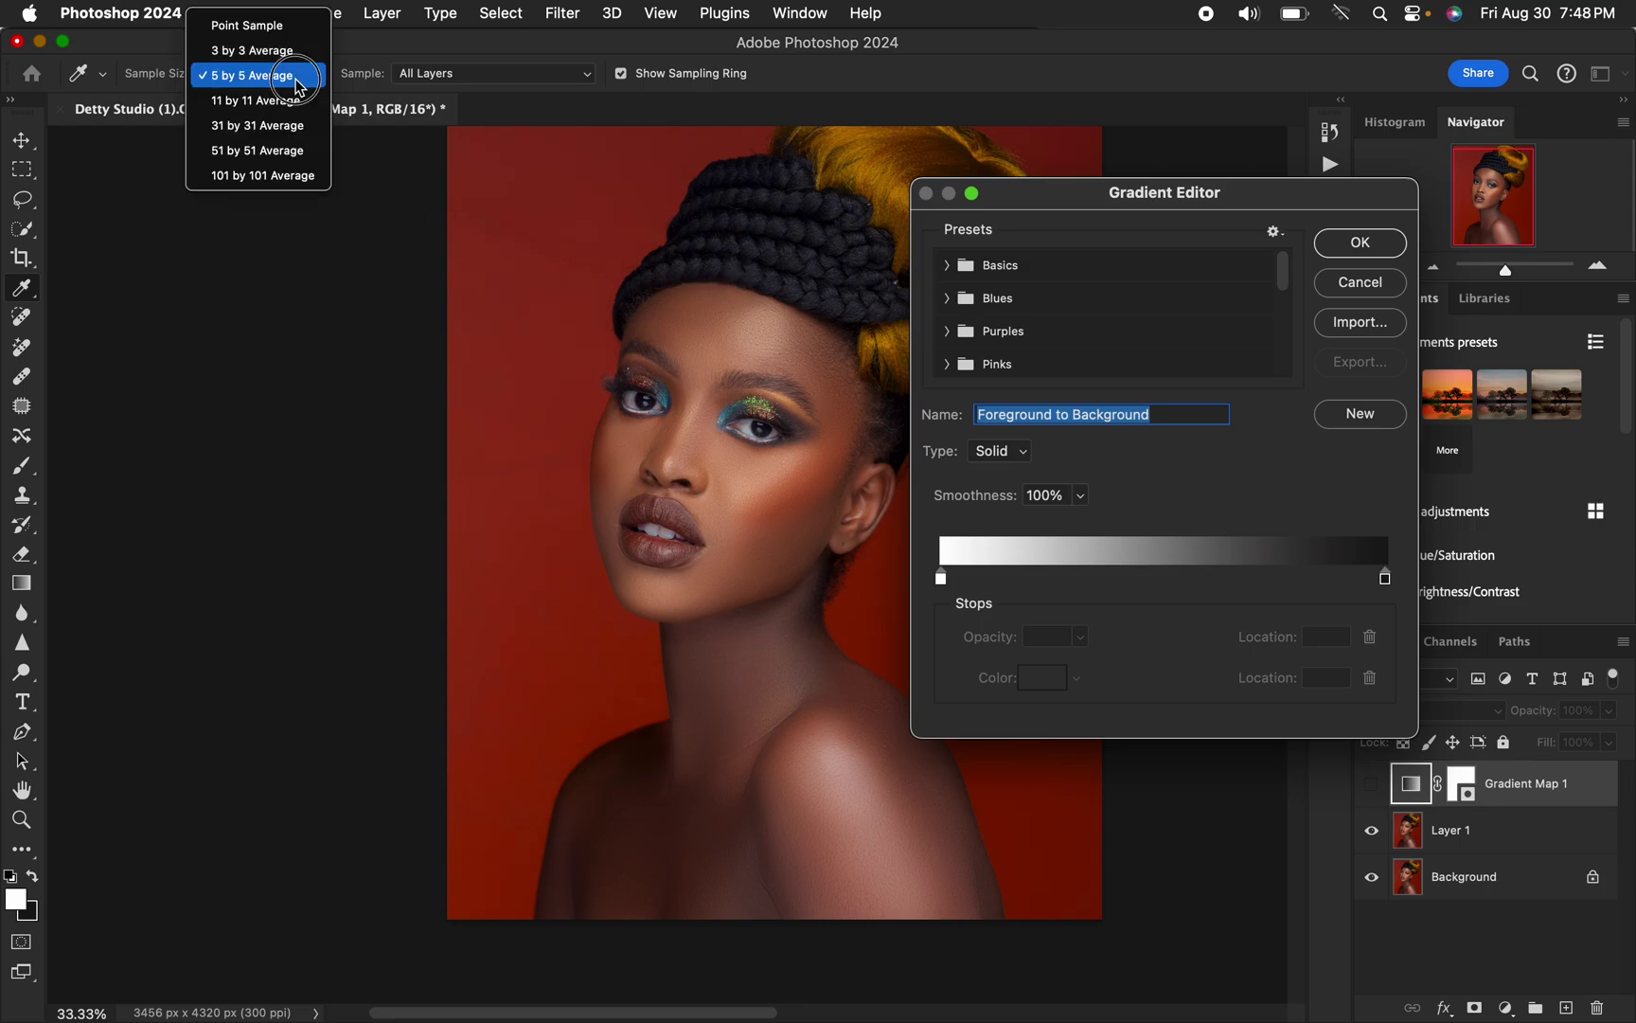
left_click(297, 79)
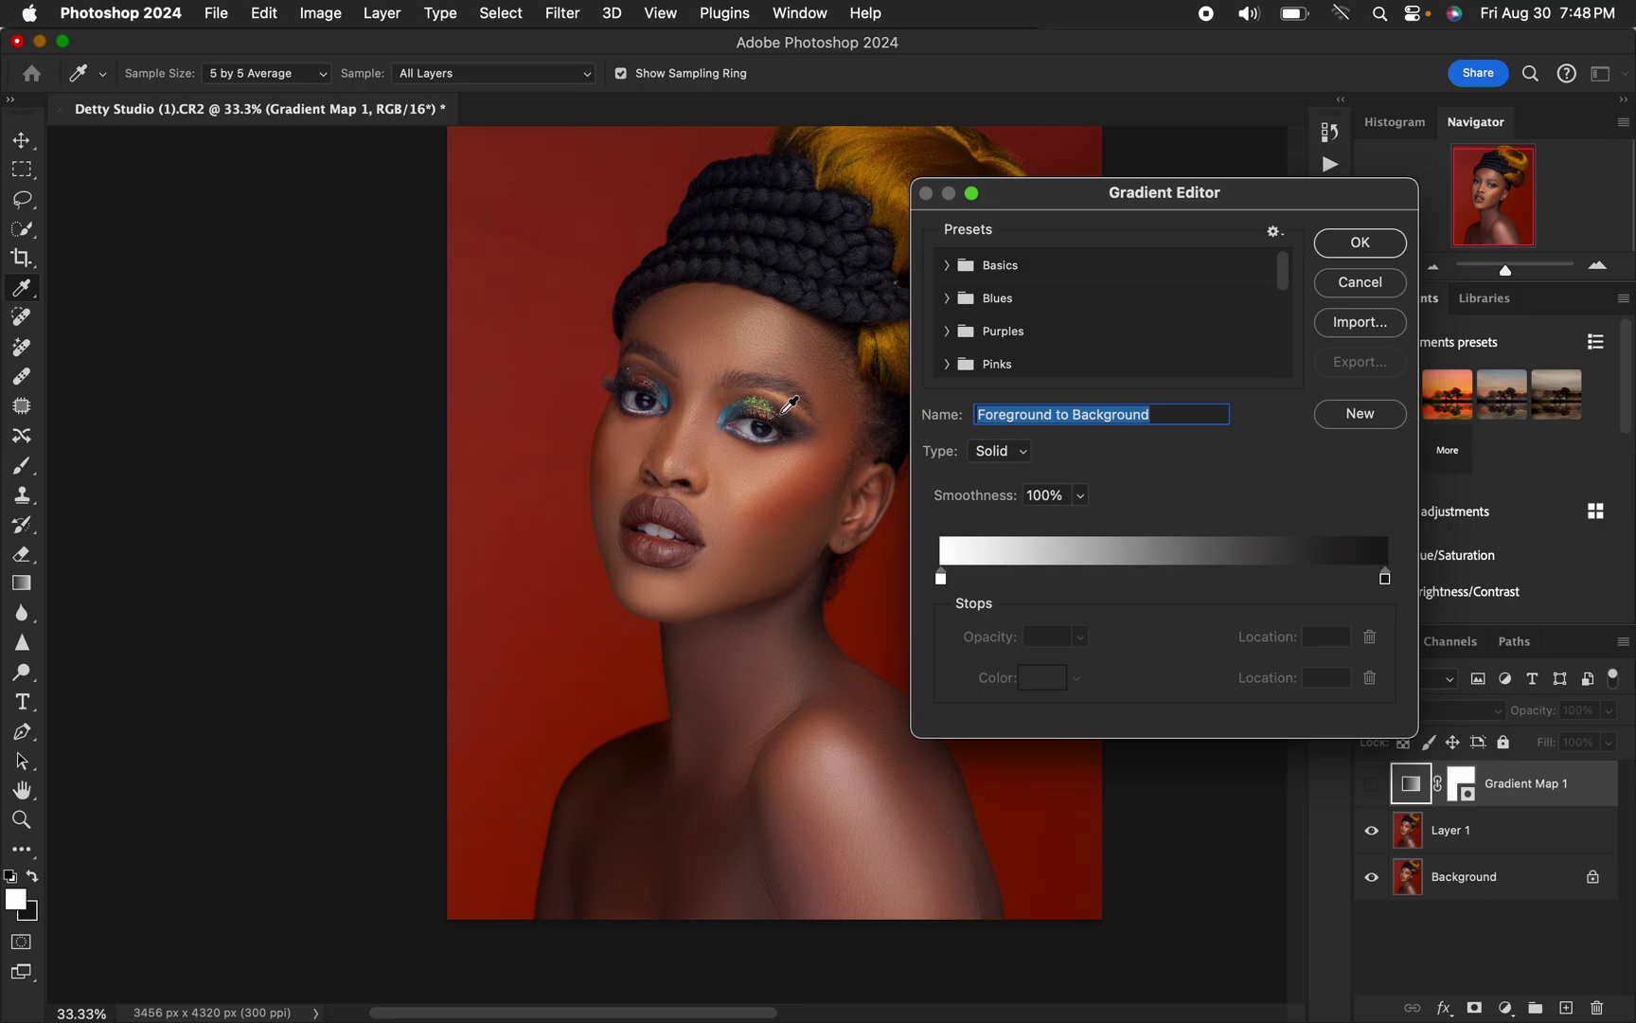
Set the gradient's color stop at location 0 to dark brown #291915, sampled from the deep shadow below the ear
left_click(941, 578)
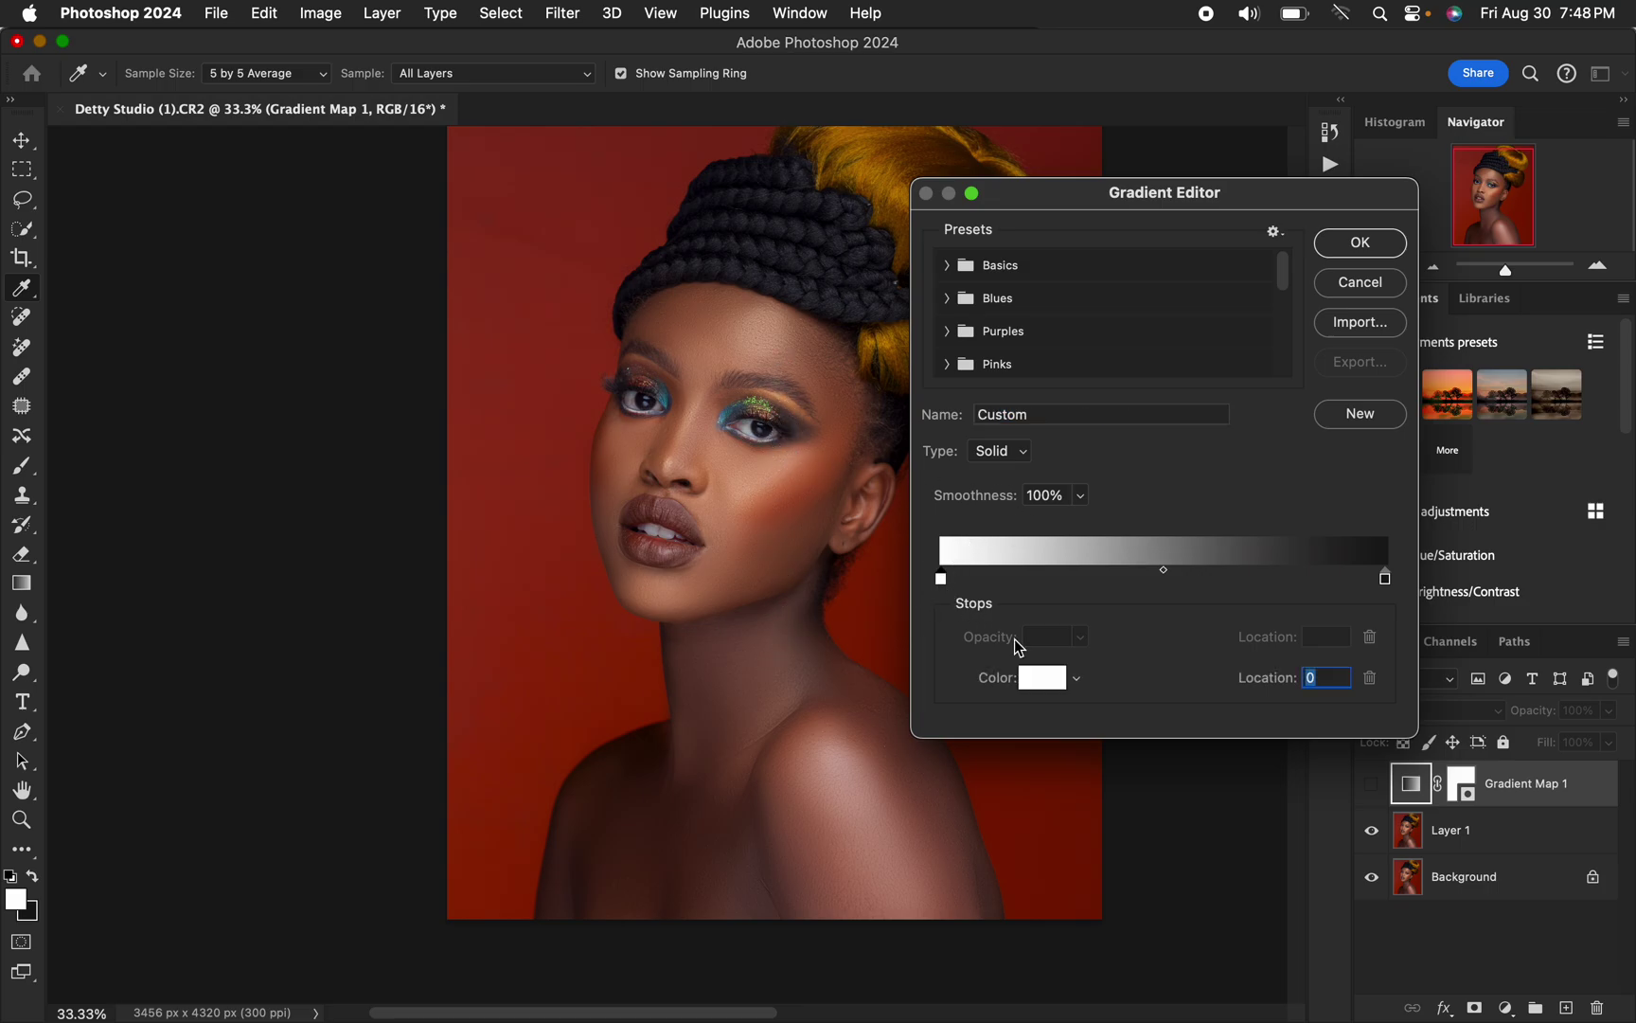
left_click(1038, 678)
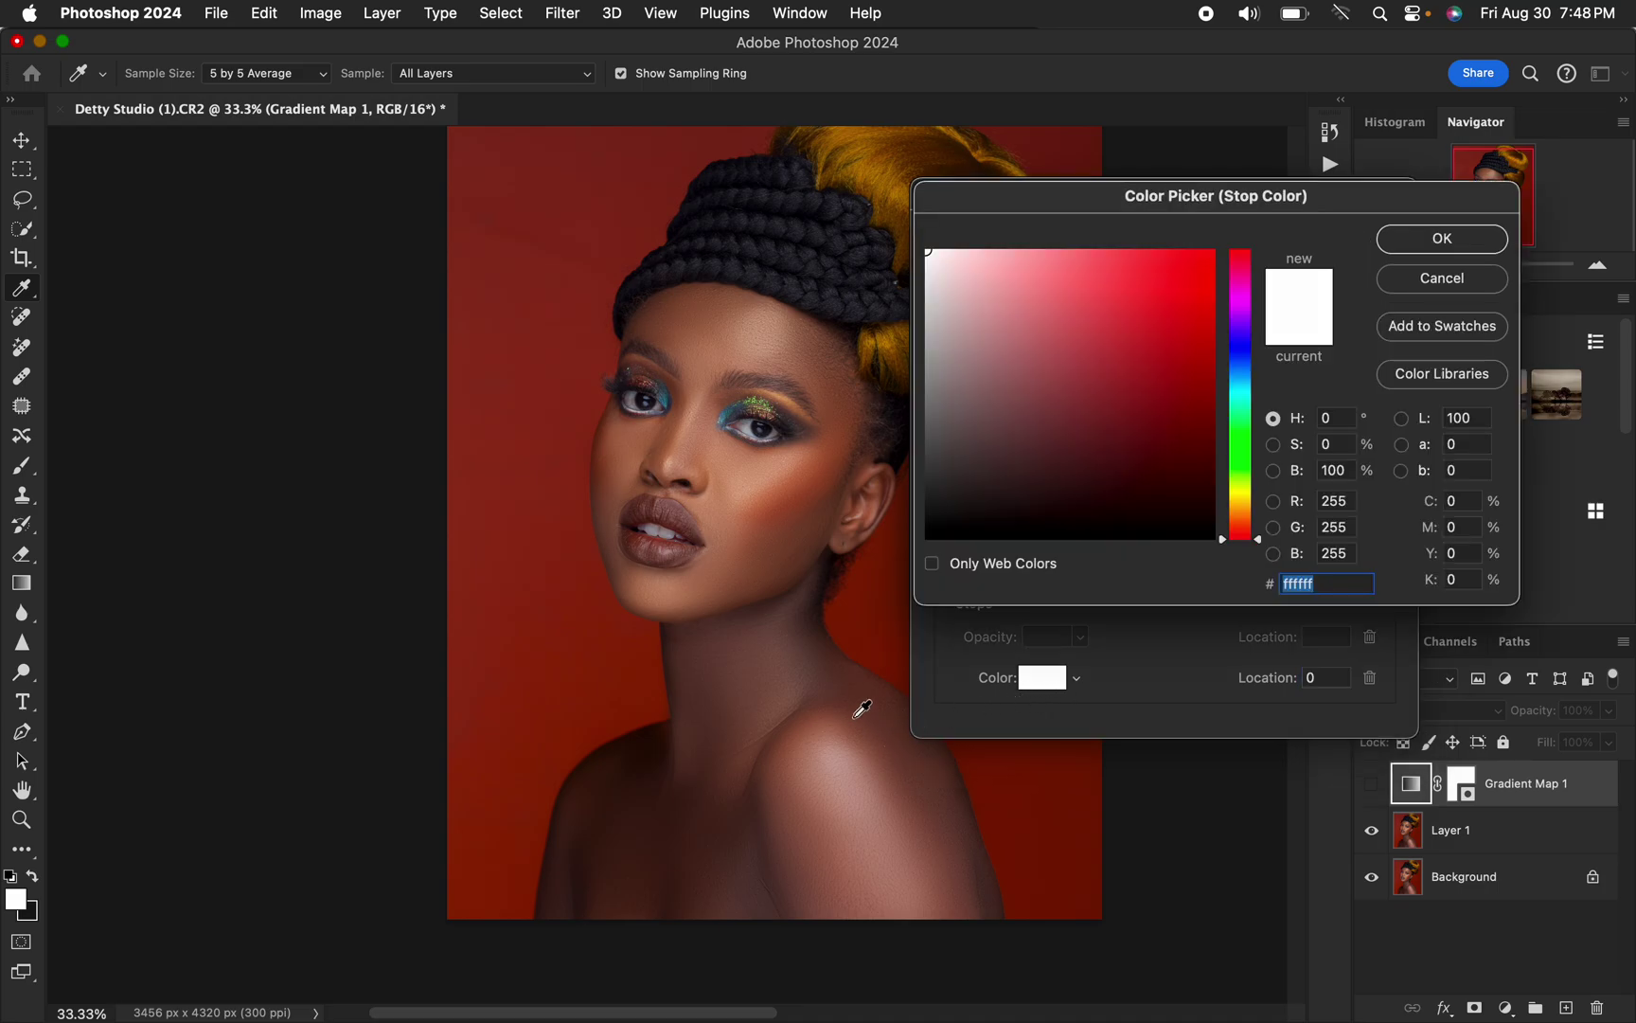
key("super+plus")
key("super+plus")
key("super+plus")
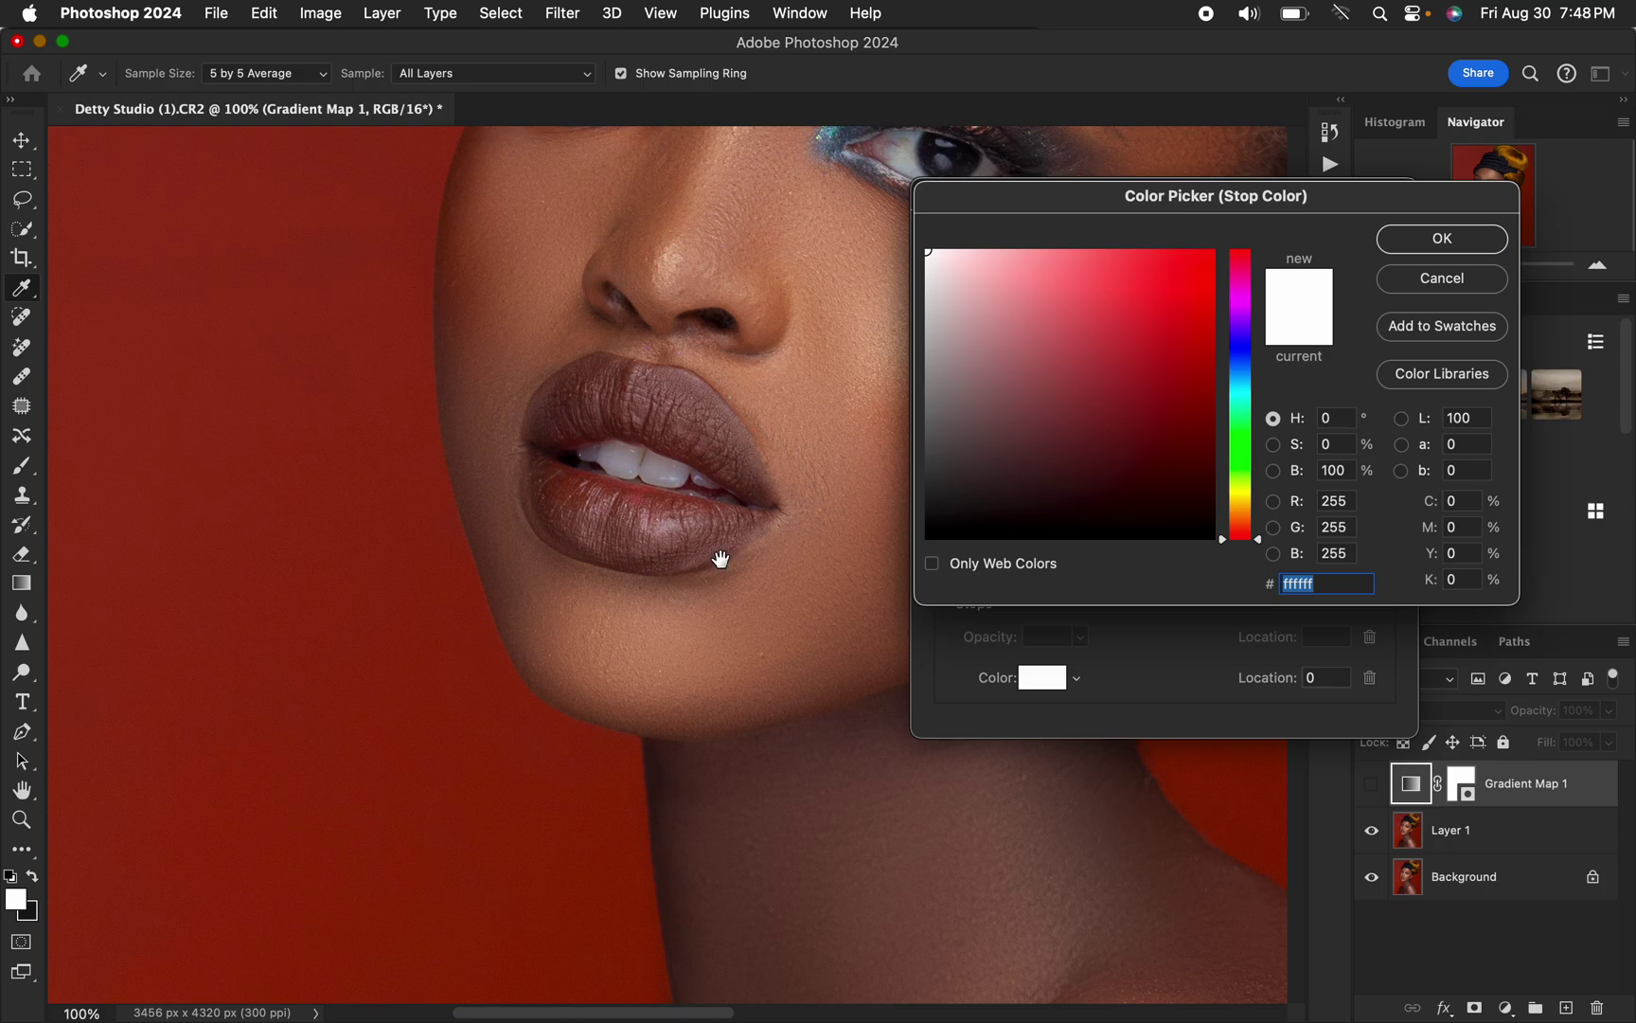
left_click_drag(738, 555, 464, 650)
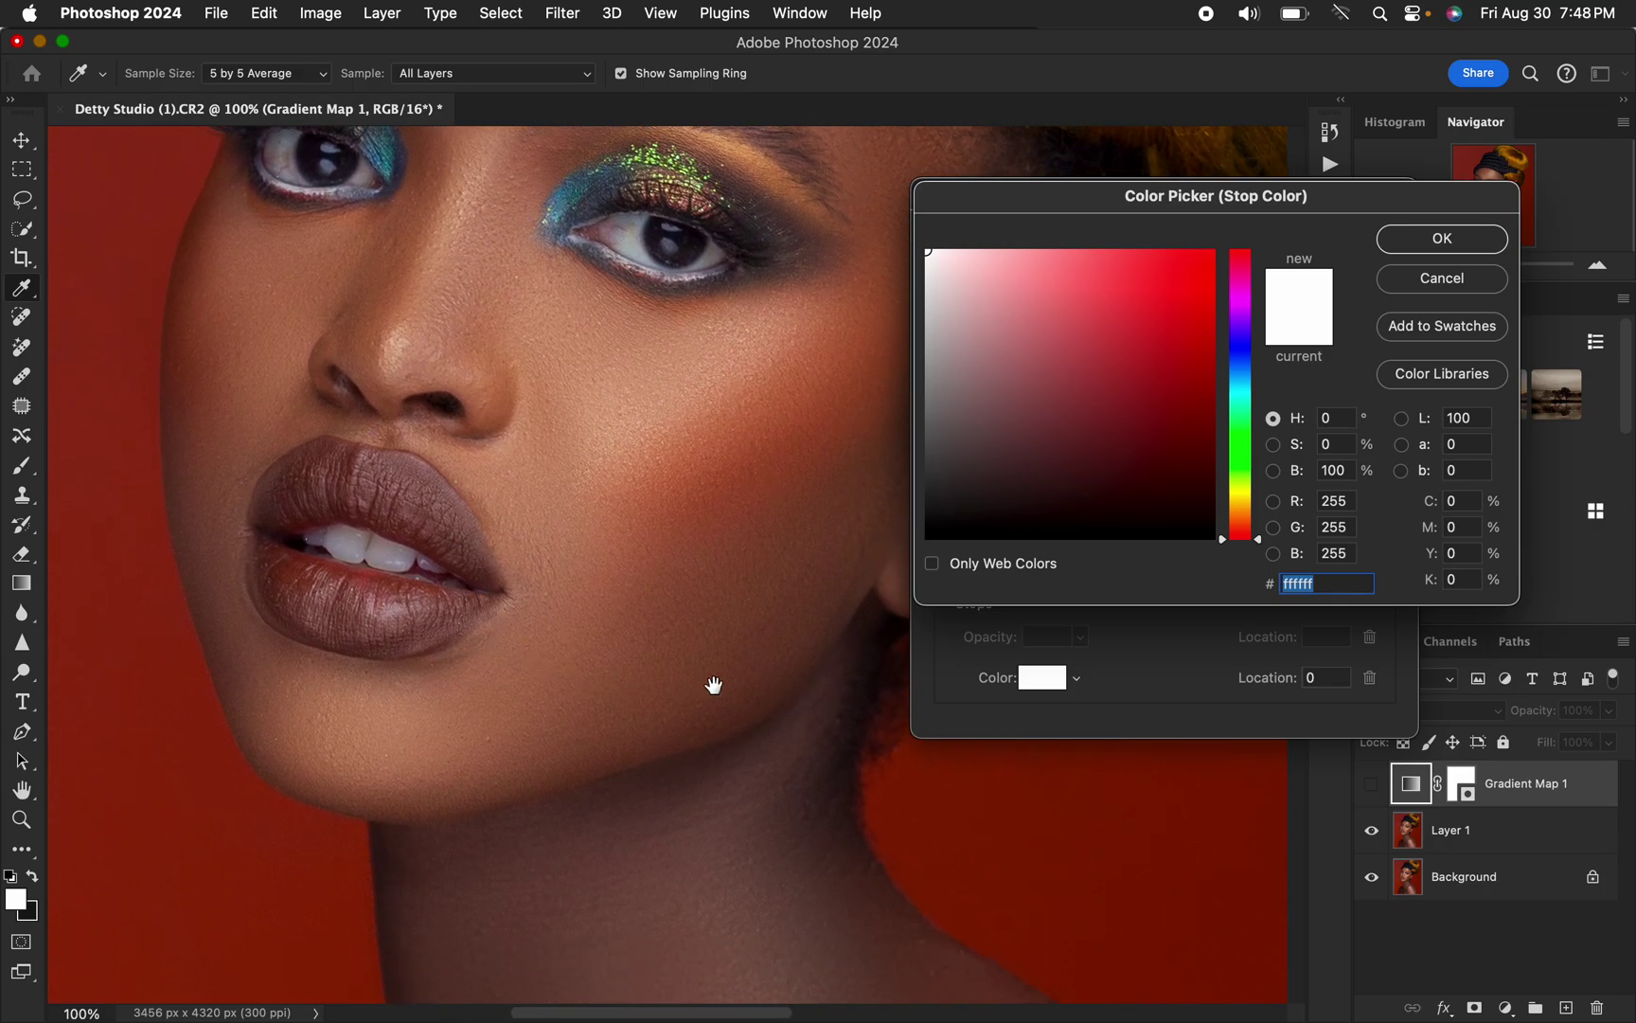
left_click_drag(741, 650, 668, 574)
left_click_drag(687, 668, 568, 604)
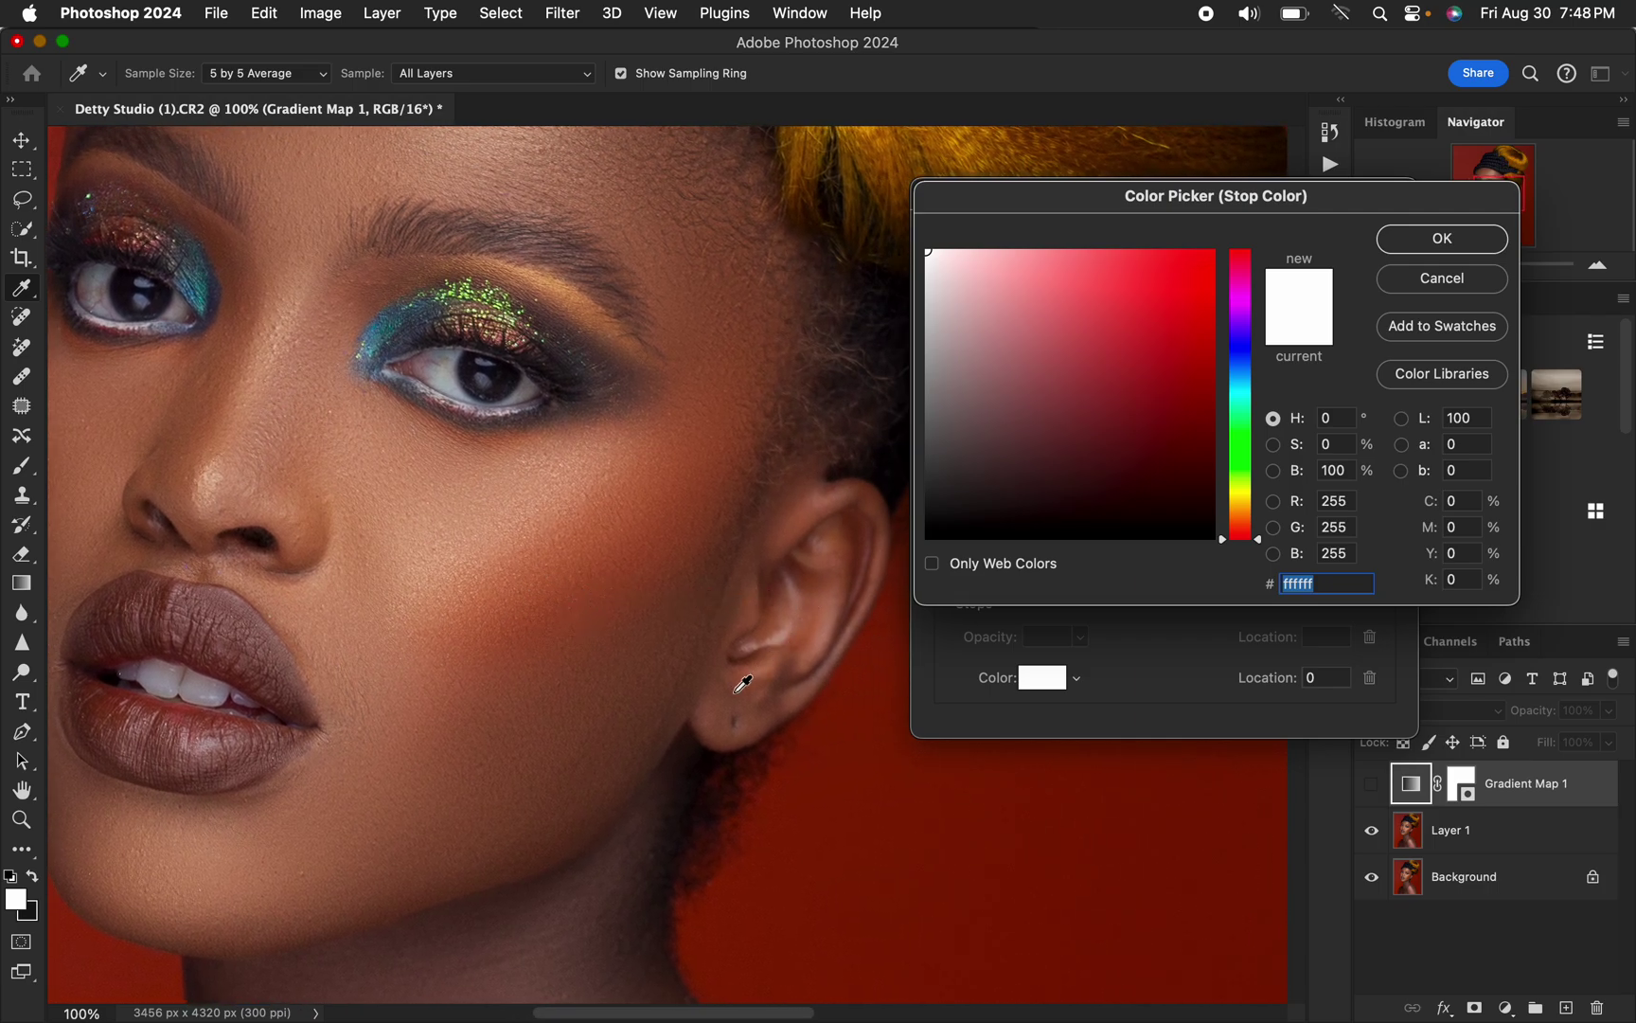
left_click(678, 746)
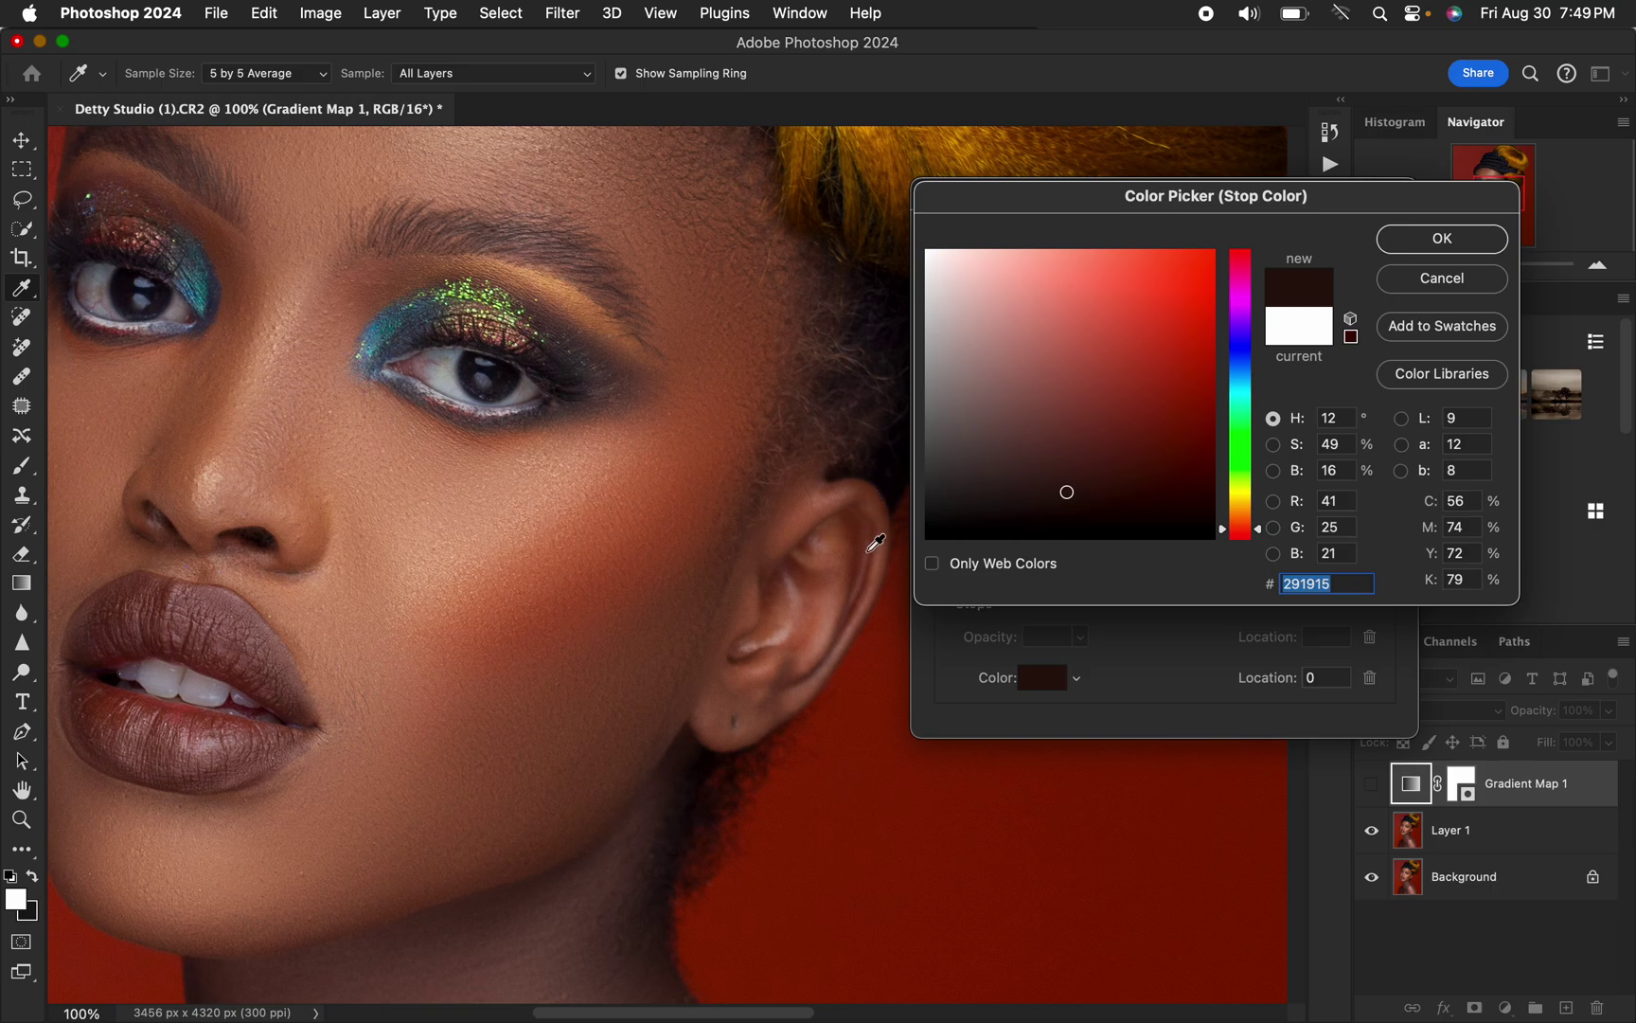
left_click(1430, 239)
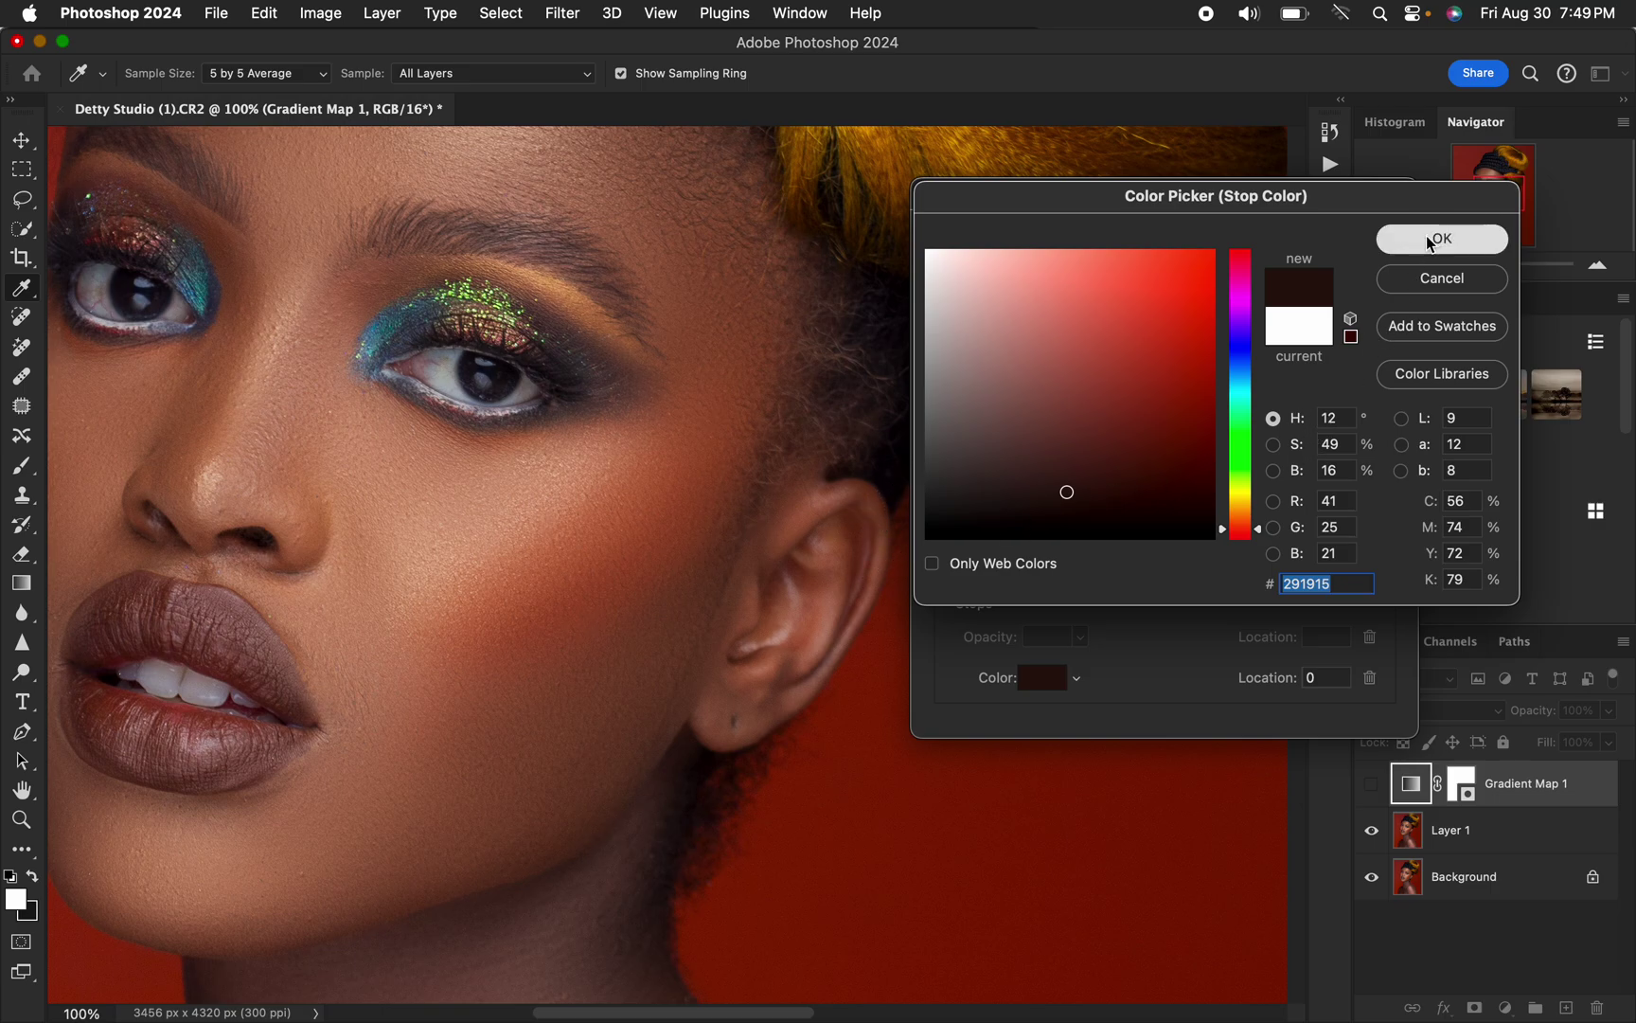
Set the gradient's color stop at location 100 to light tan #ccaa8f, sampled from the highlight on the nose
left_click(1385, 578)
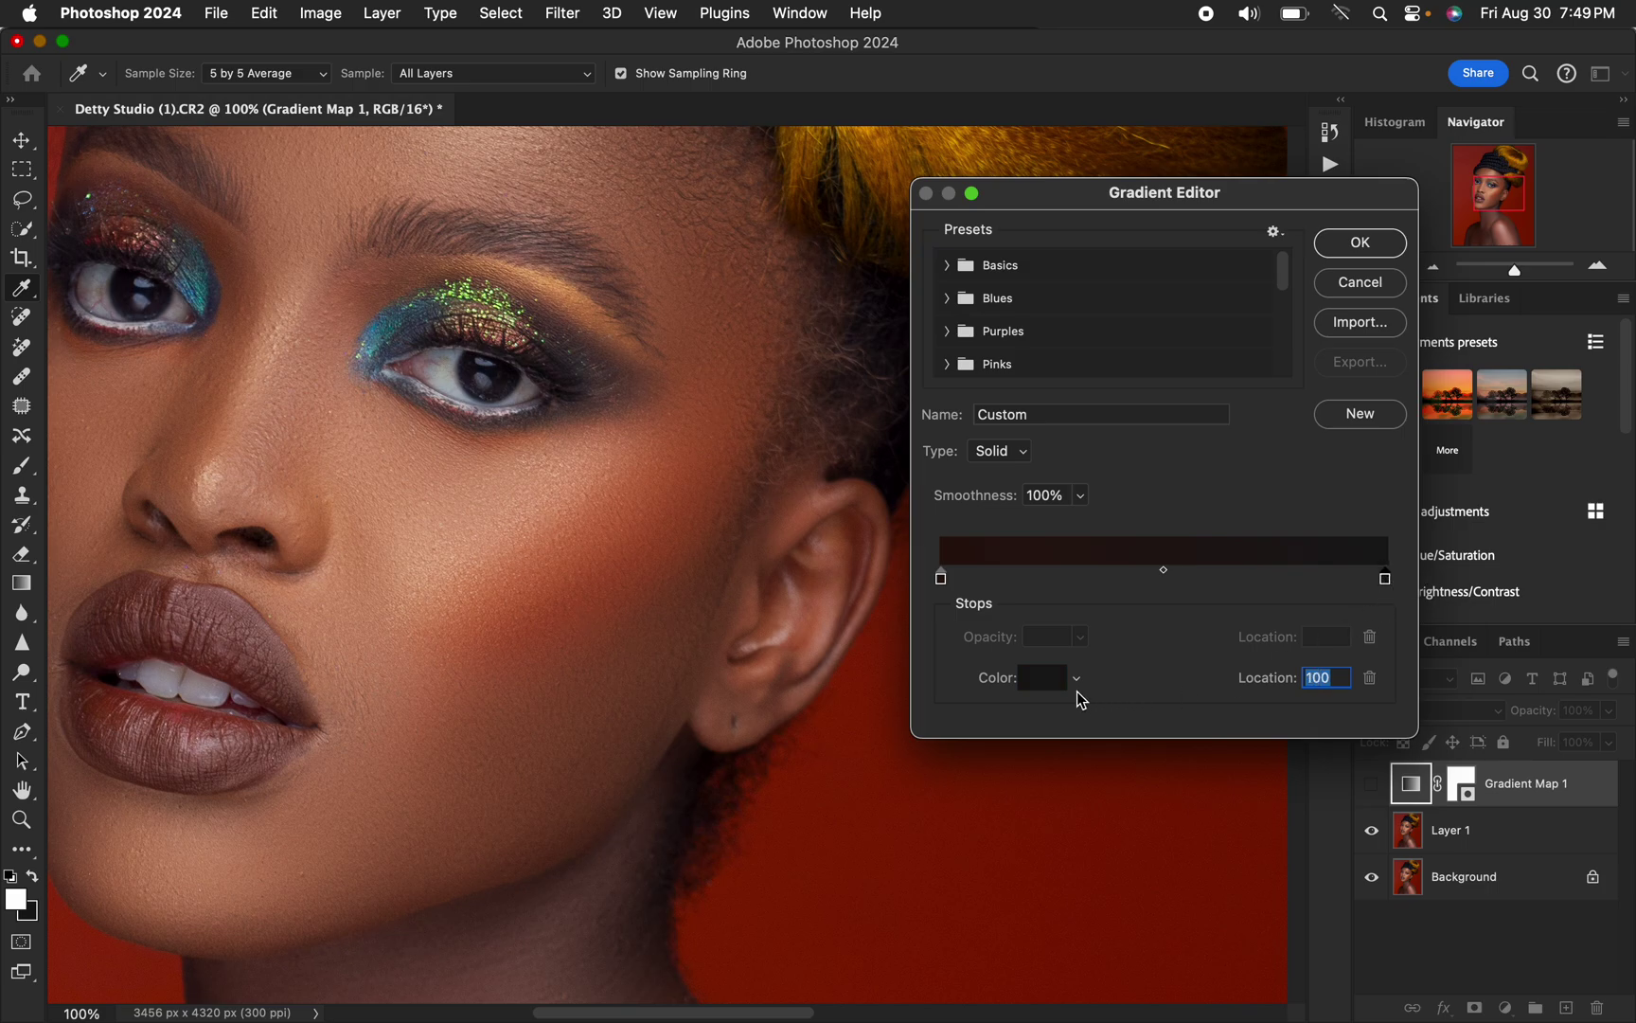
left_click(1041, 678)
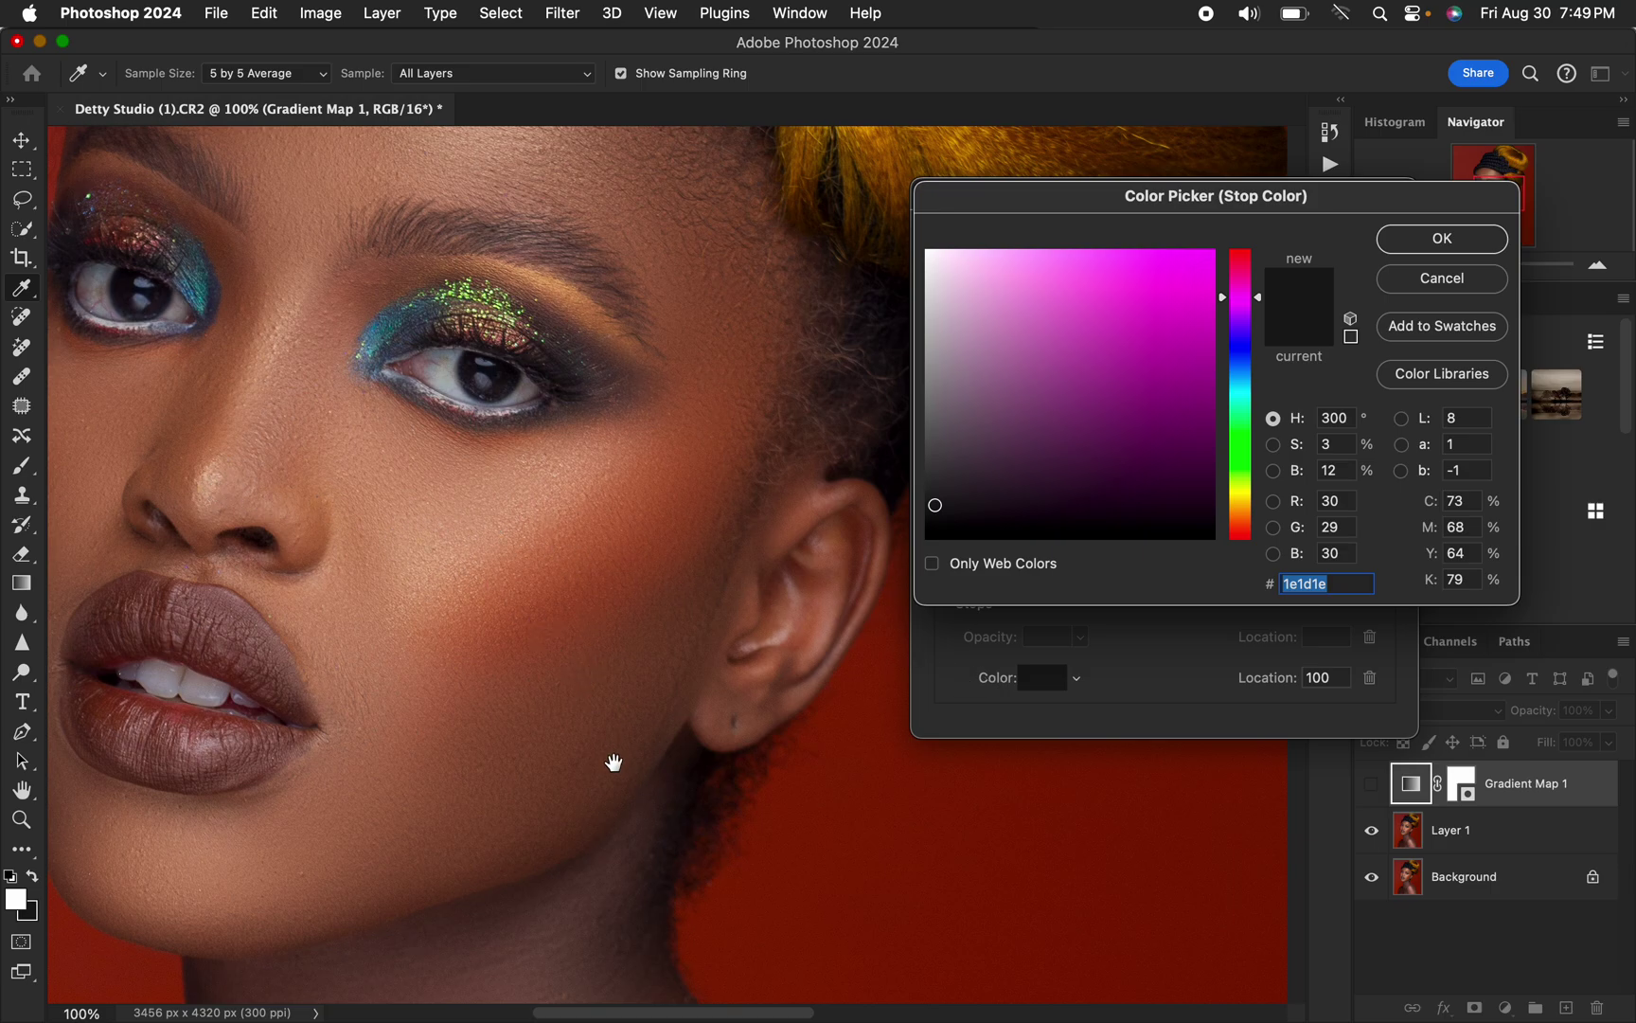
scroll(651, 500, "down", 10)
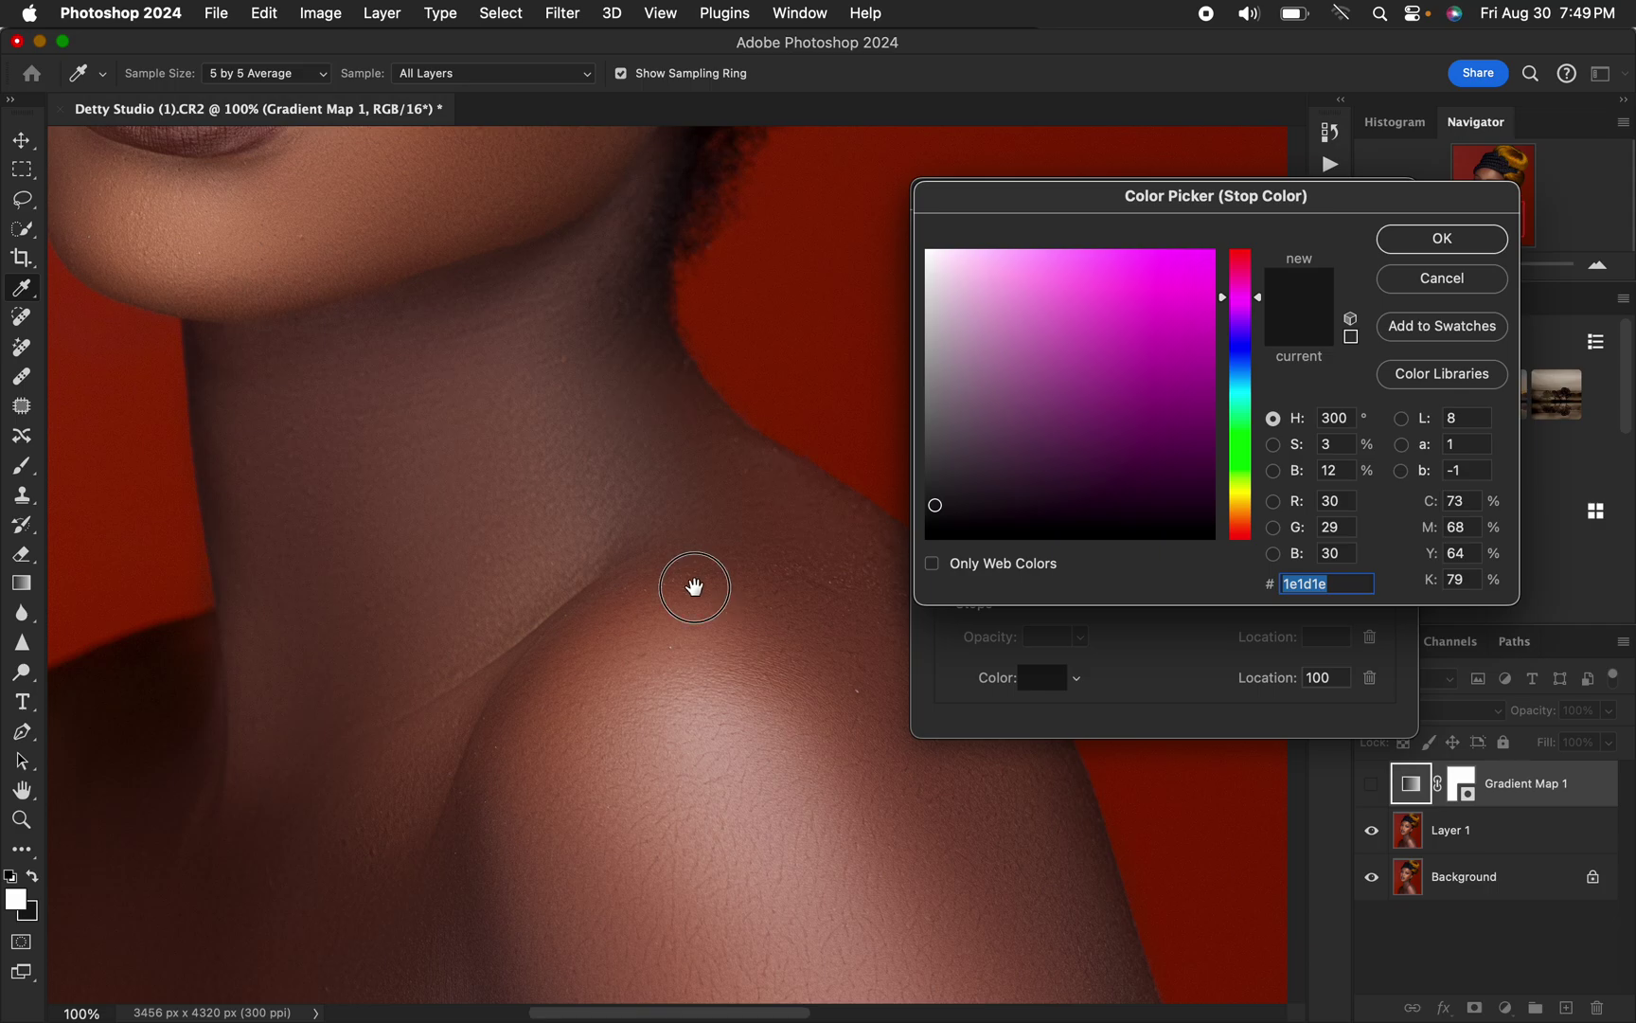
scroll(696, 576, "up", 10)
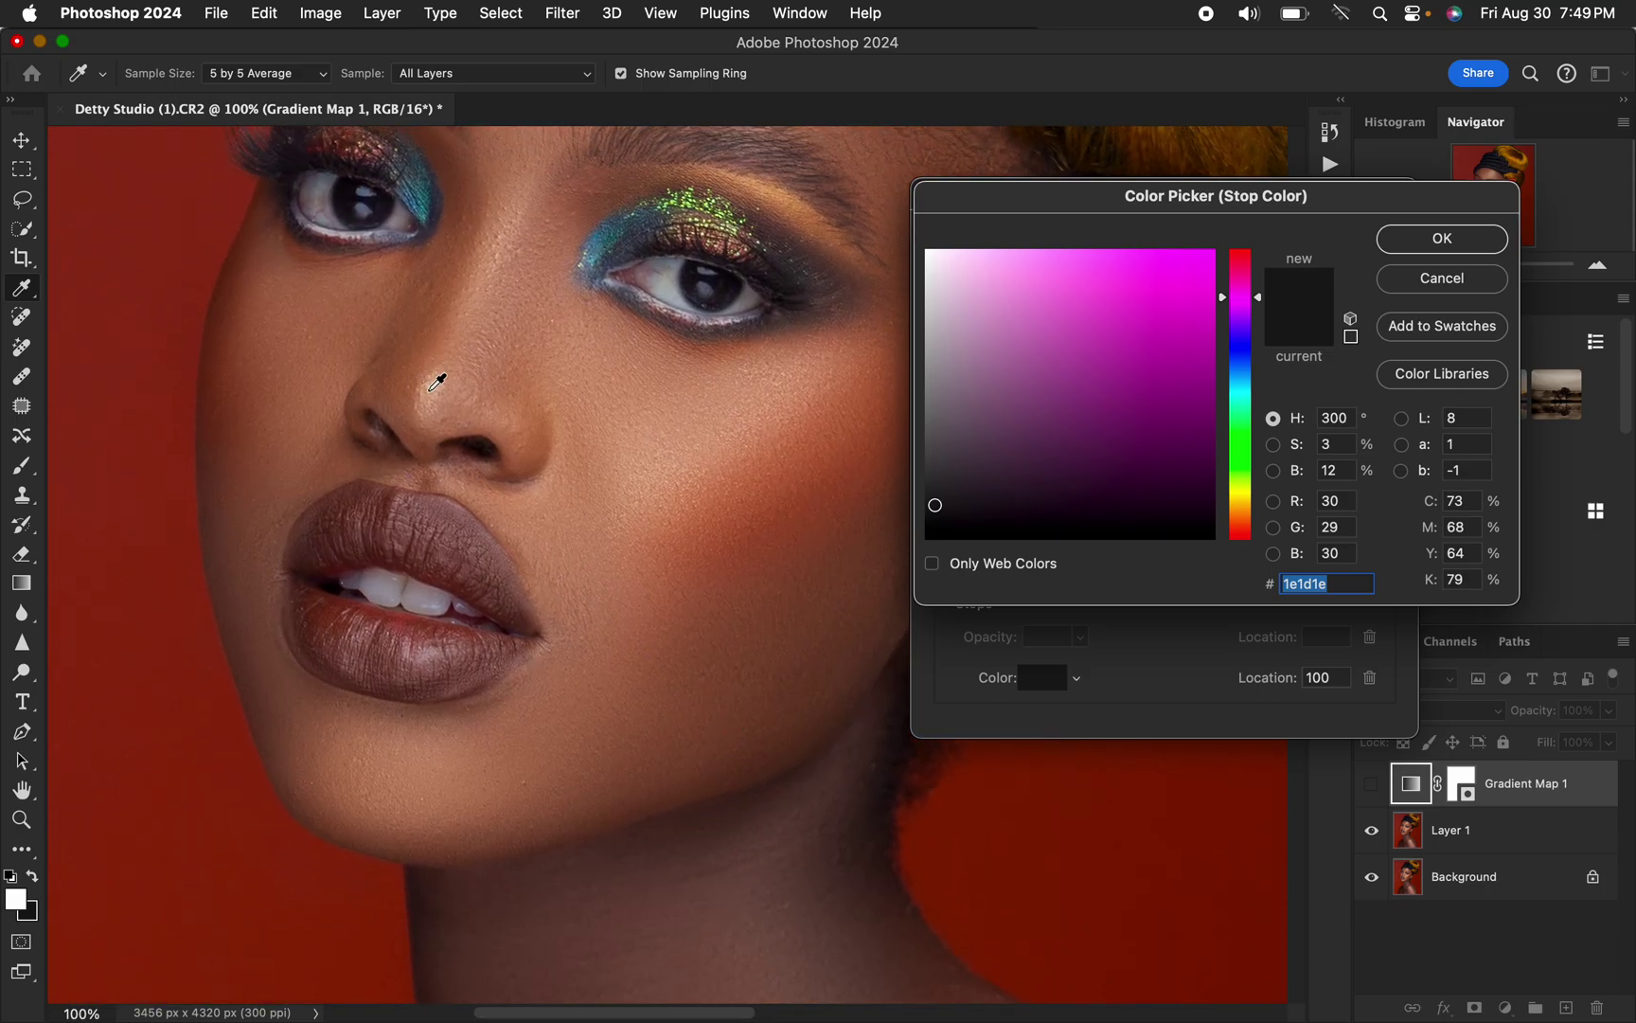
left_click(436, 385)
left_click(1436, 239)
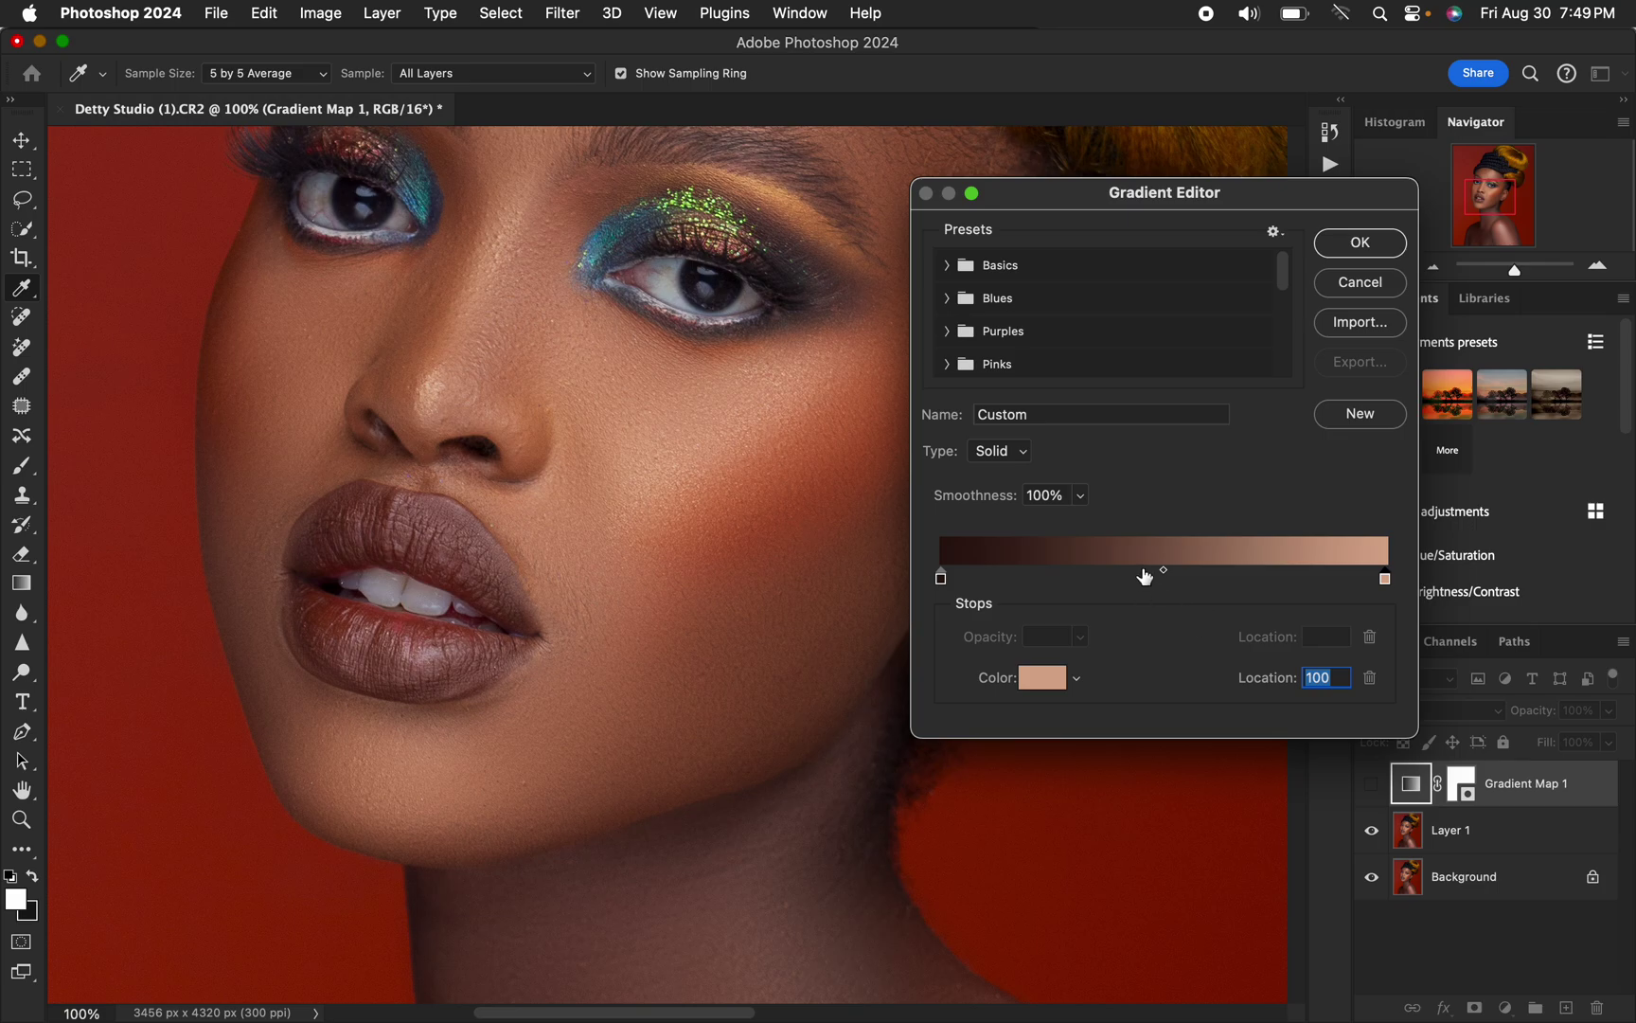
Add a midtone color stop at location 50 and color it #a06f52, sampled from the cheek beside the nose
left_click(1150, 577)
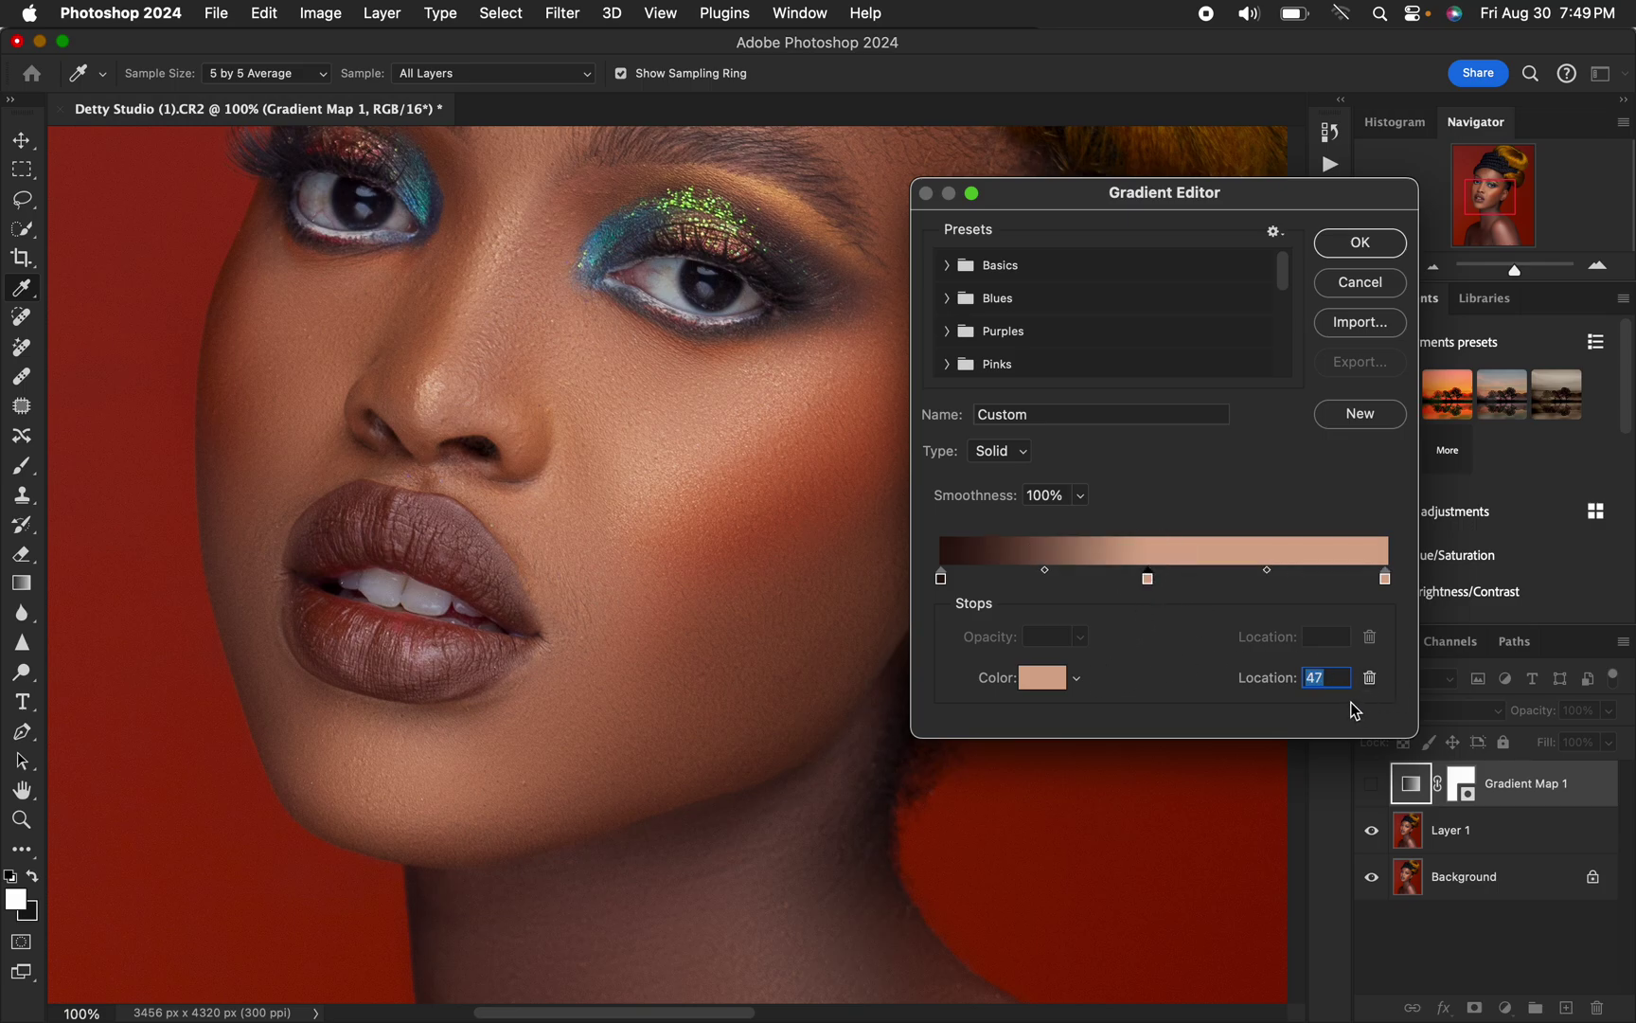
type("50")
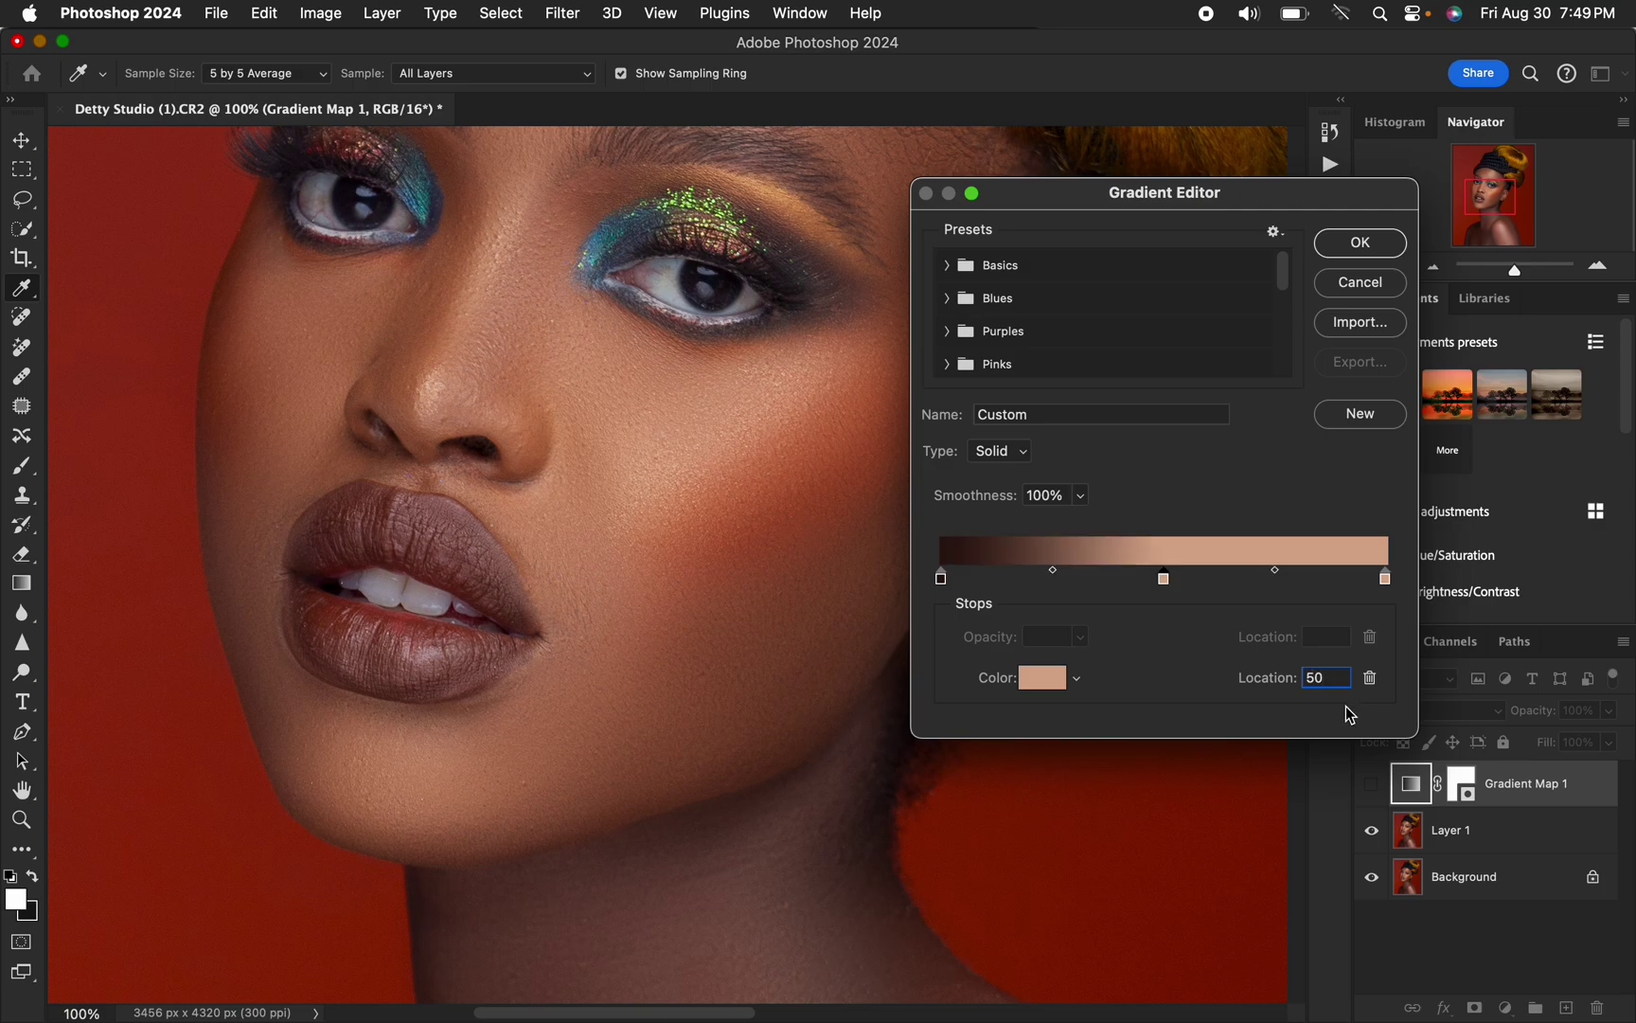
left_click(1041, 687)
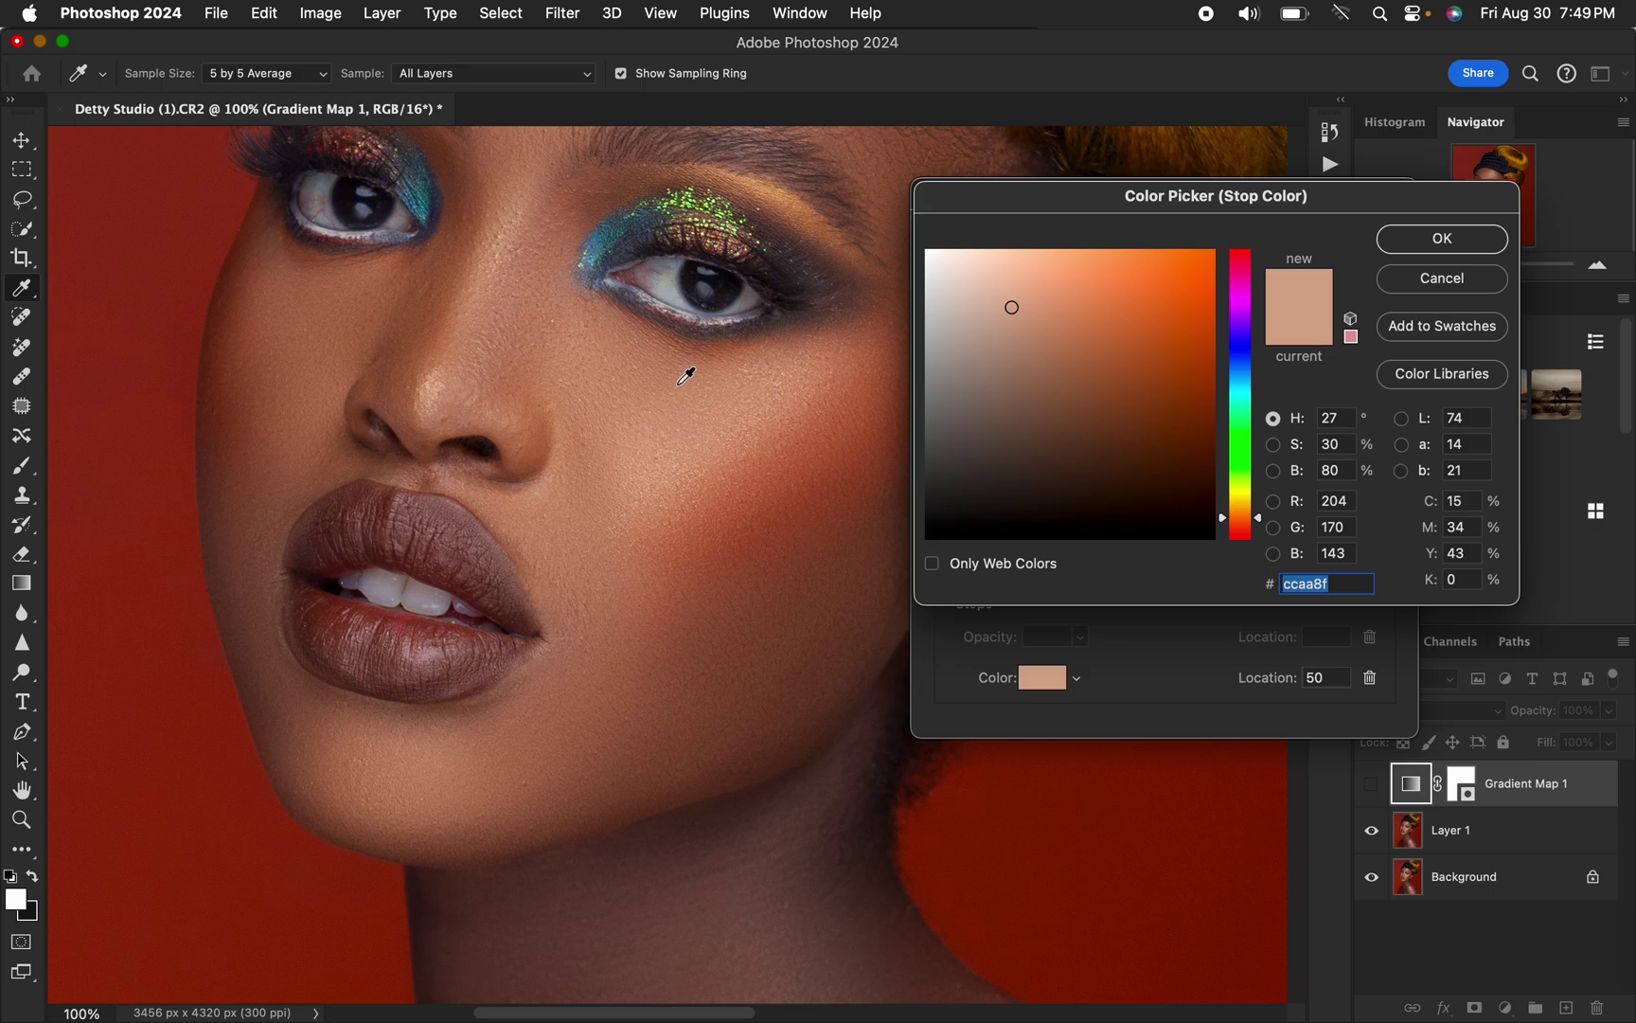
left_click(682, 375)
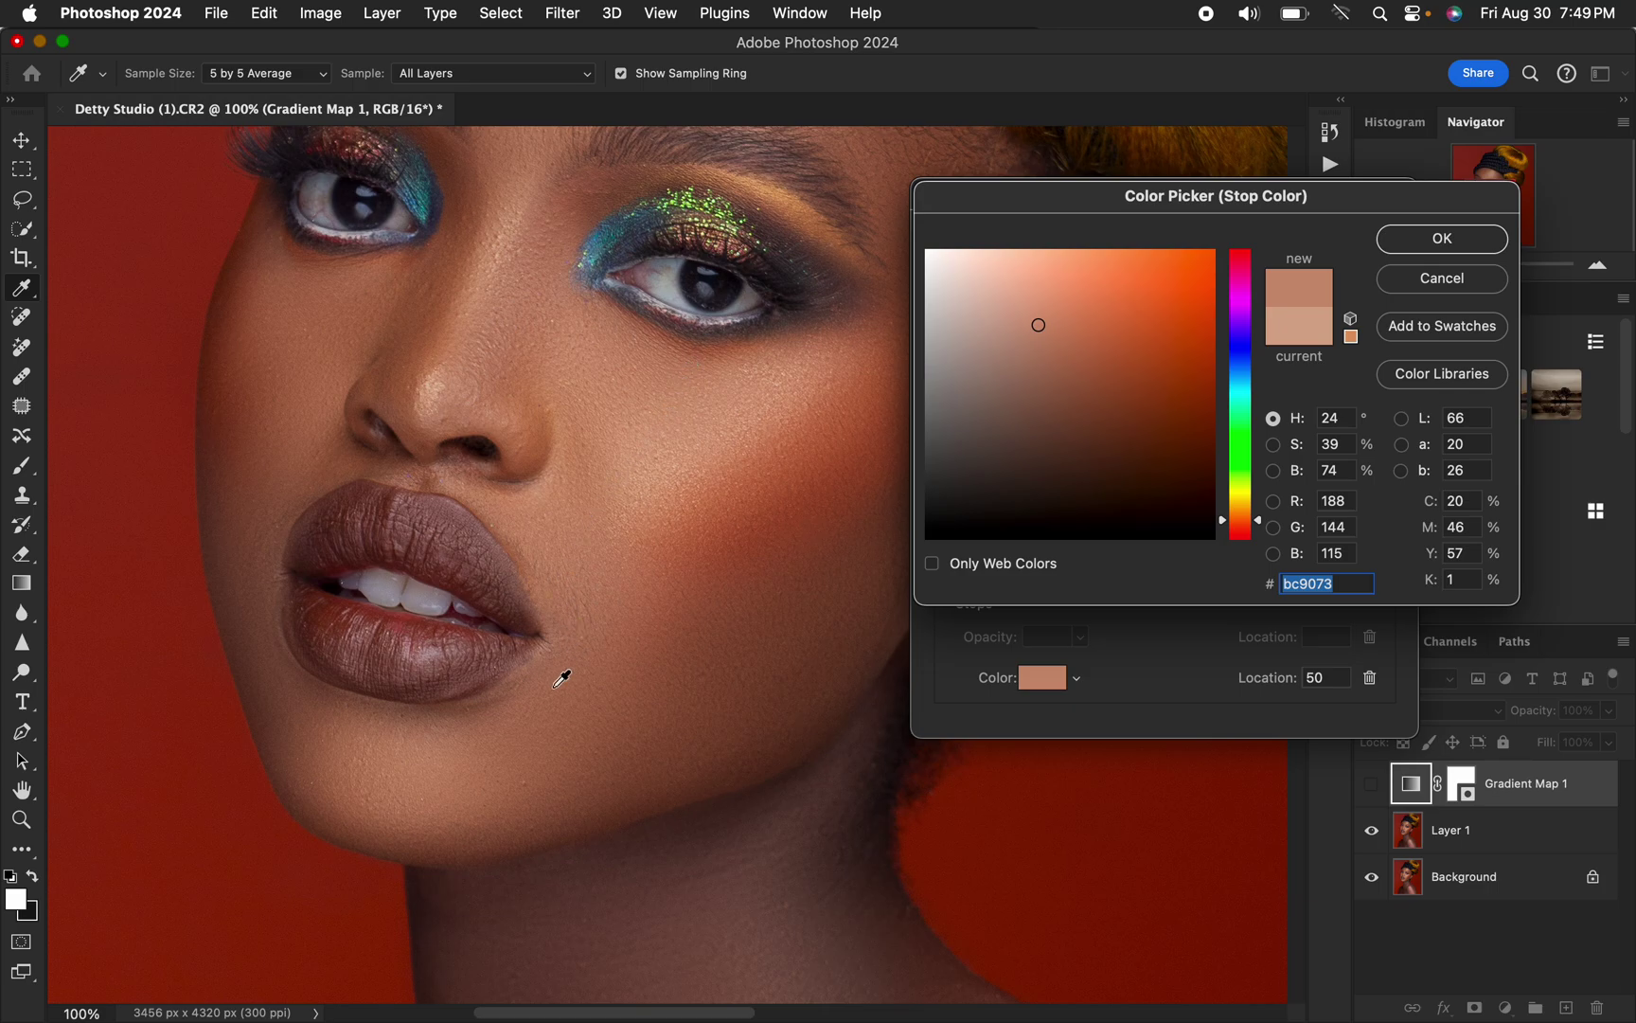
left_click(308, 331)
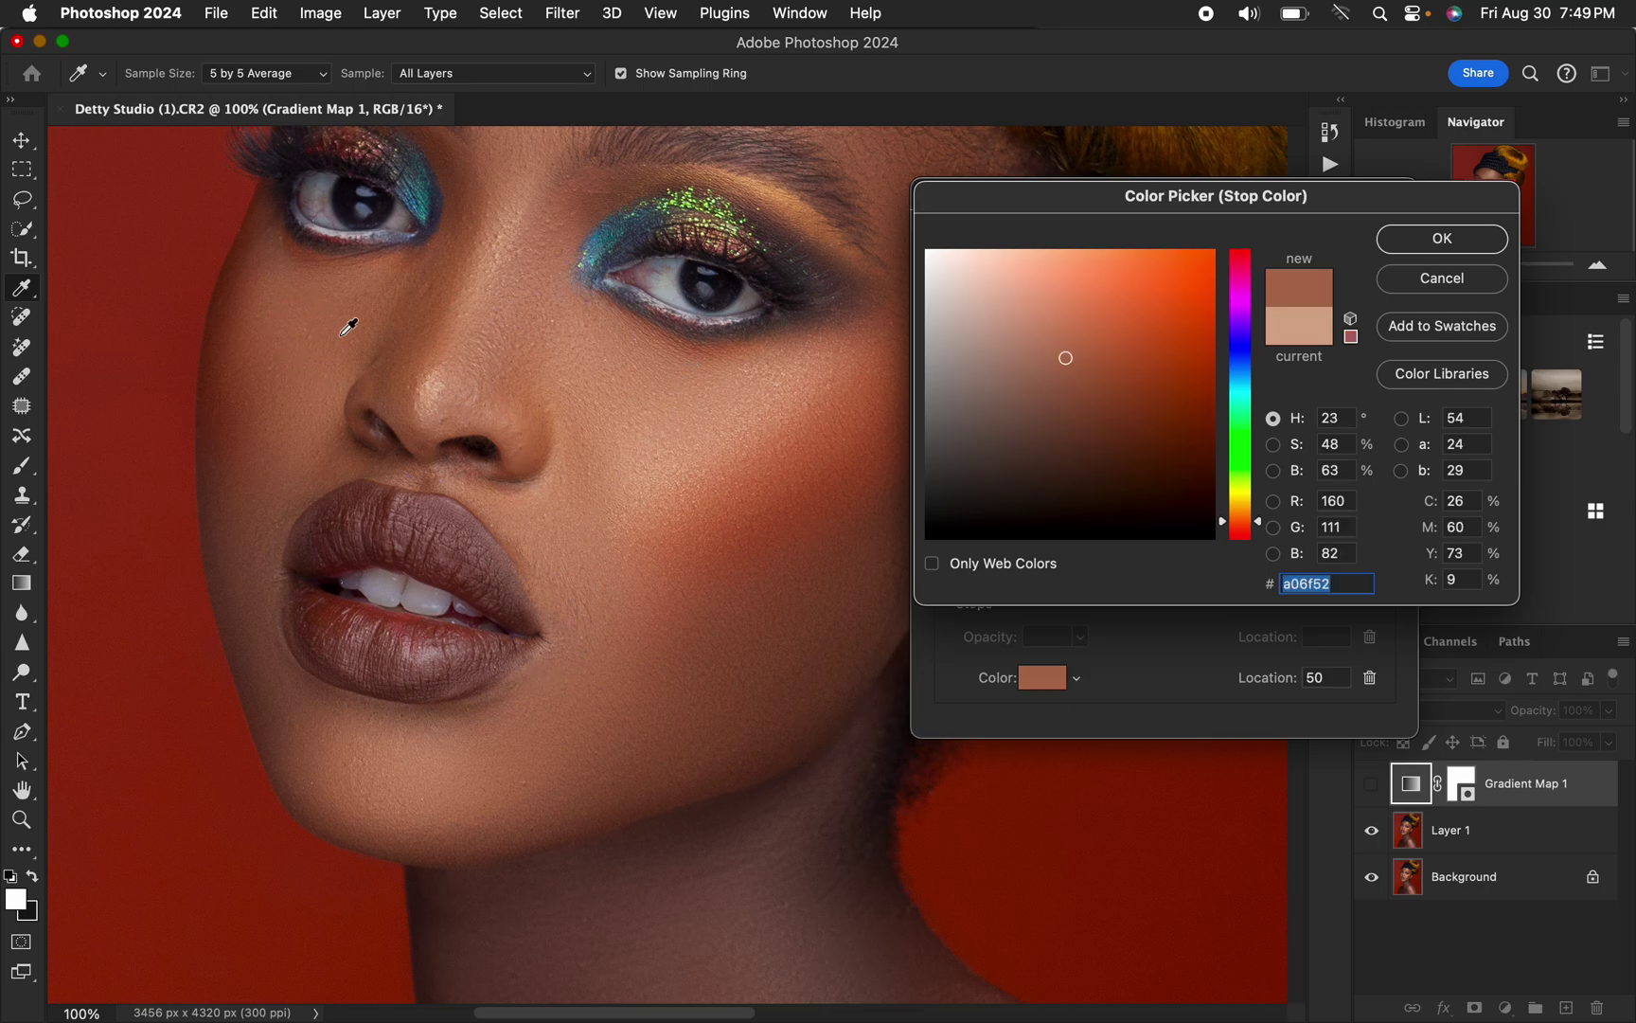
left_click(1407, 240)
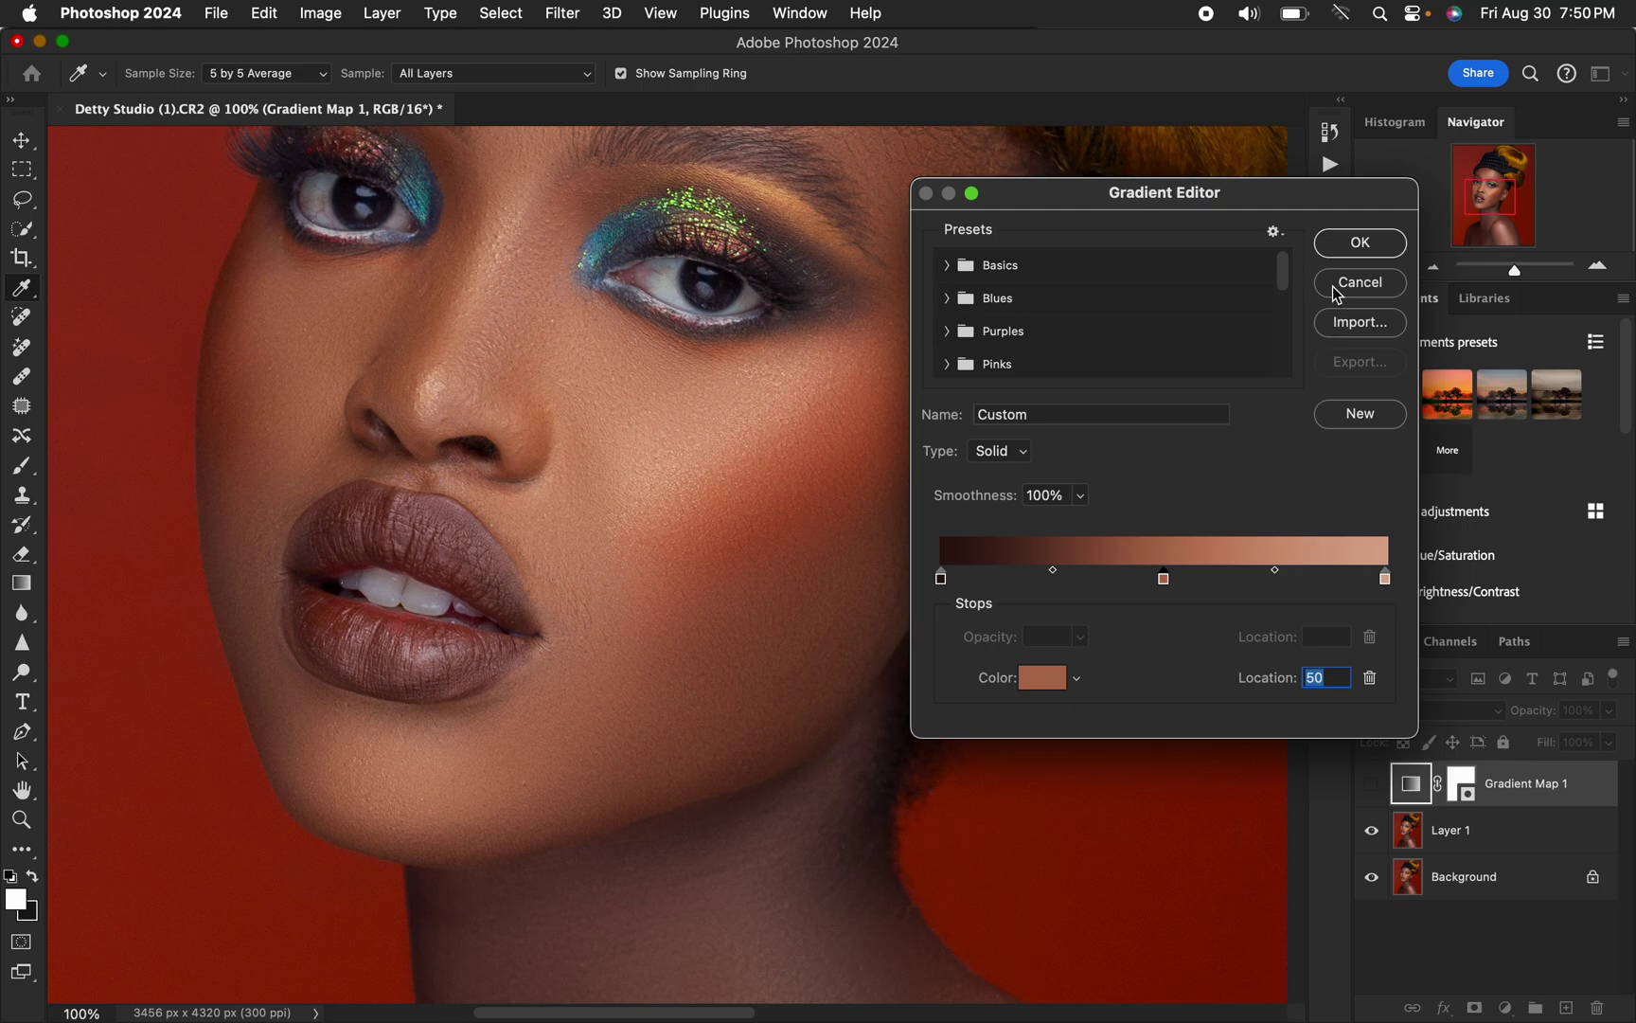
Accept the edited gradient and make the Gradient Map 1 layer visible over the whole portrait
left_click(1354, 245)
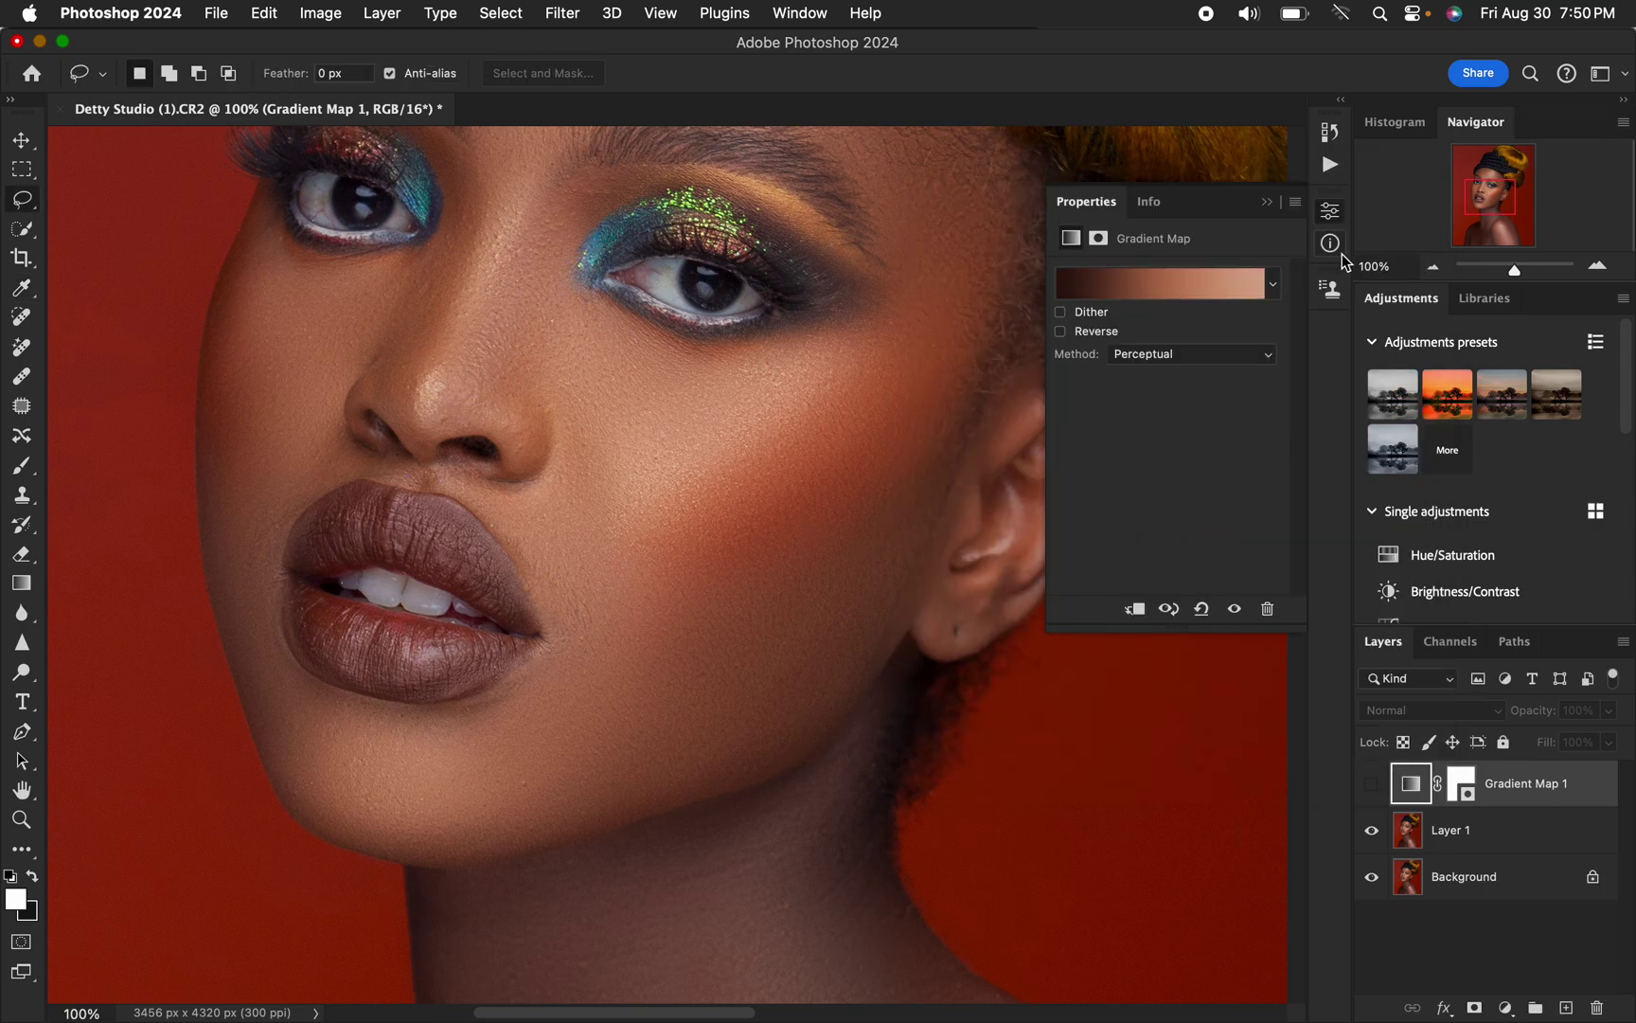
key("super+minus")
key("super+minus")
key("super+minus")
key("super+minus")
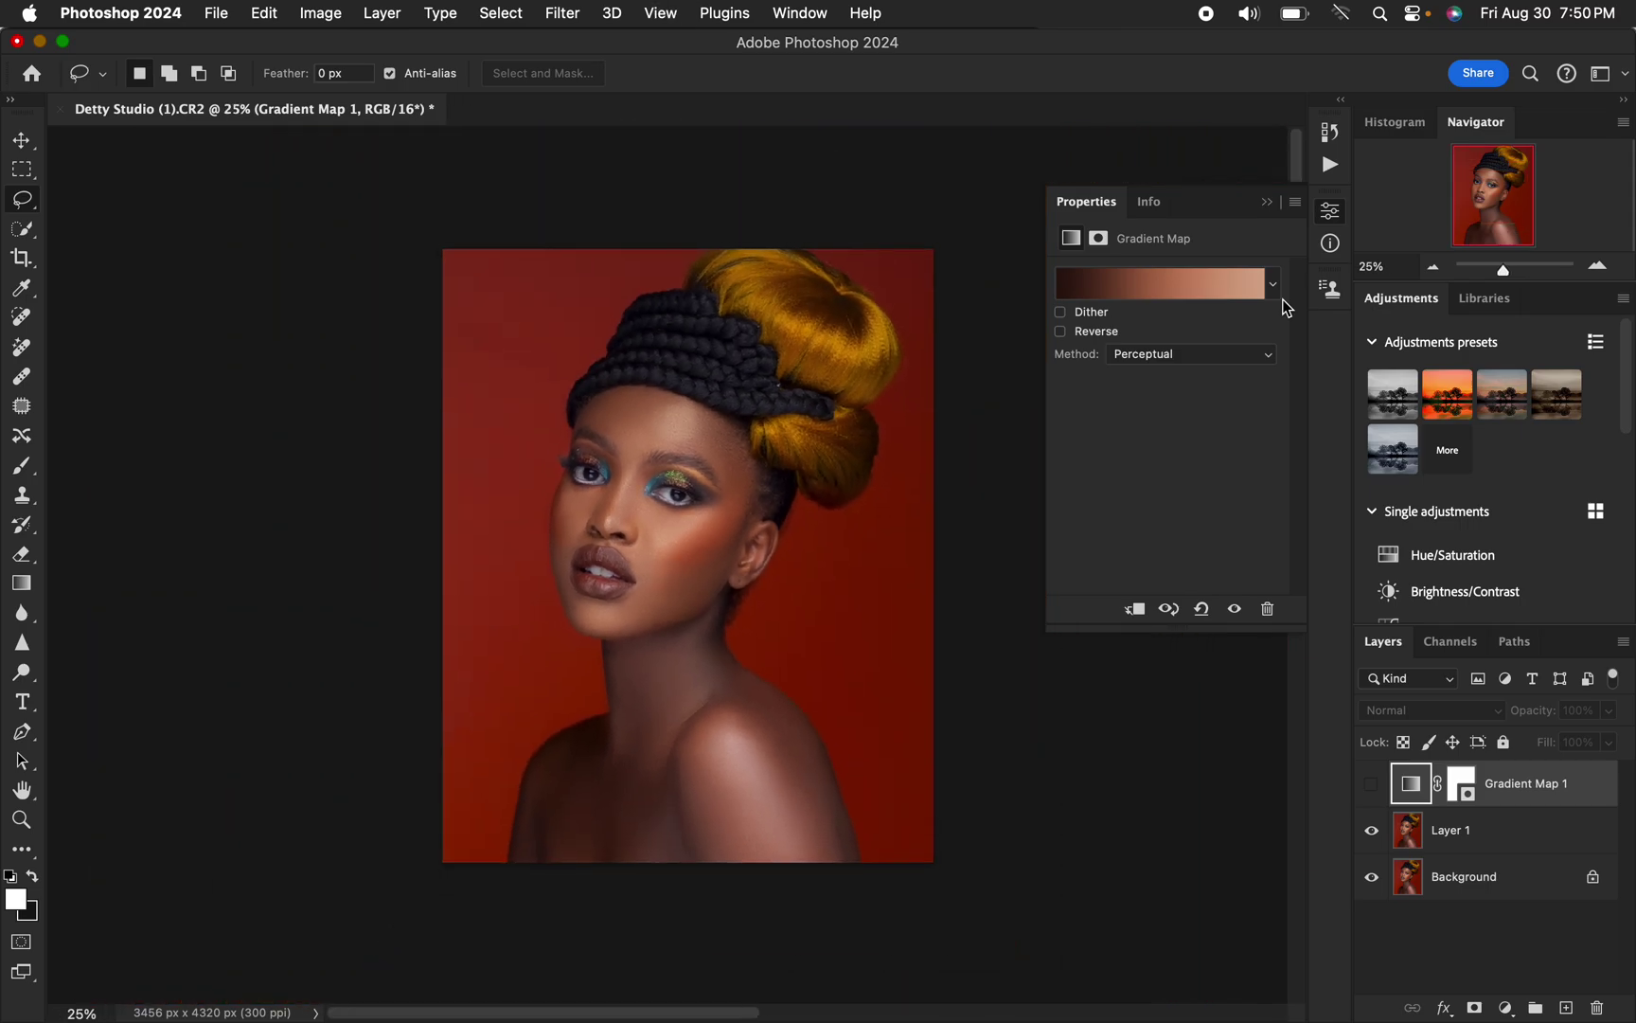
left_click(1371, 788)
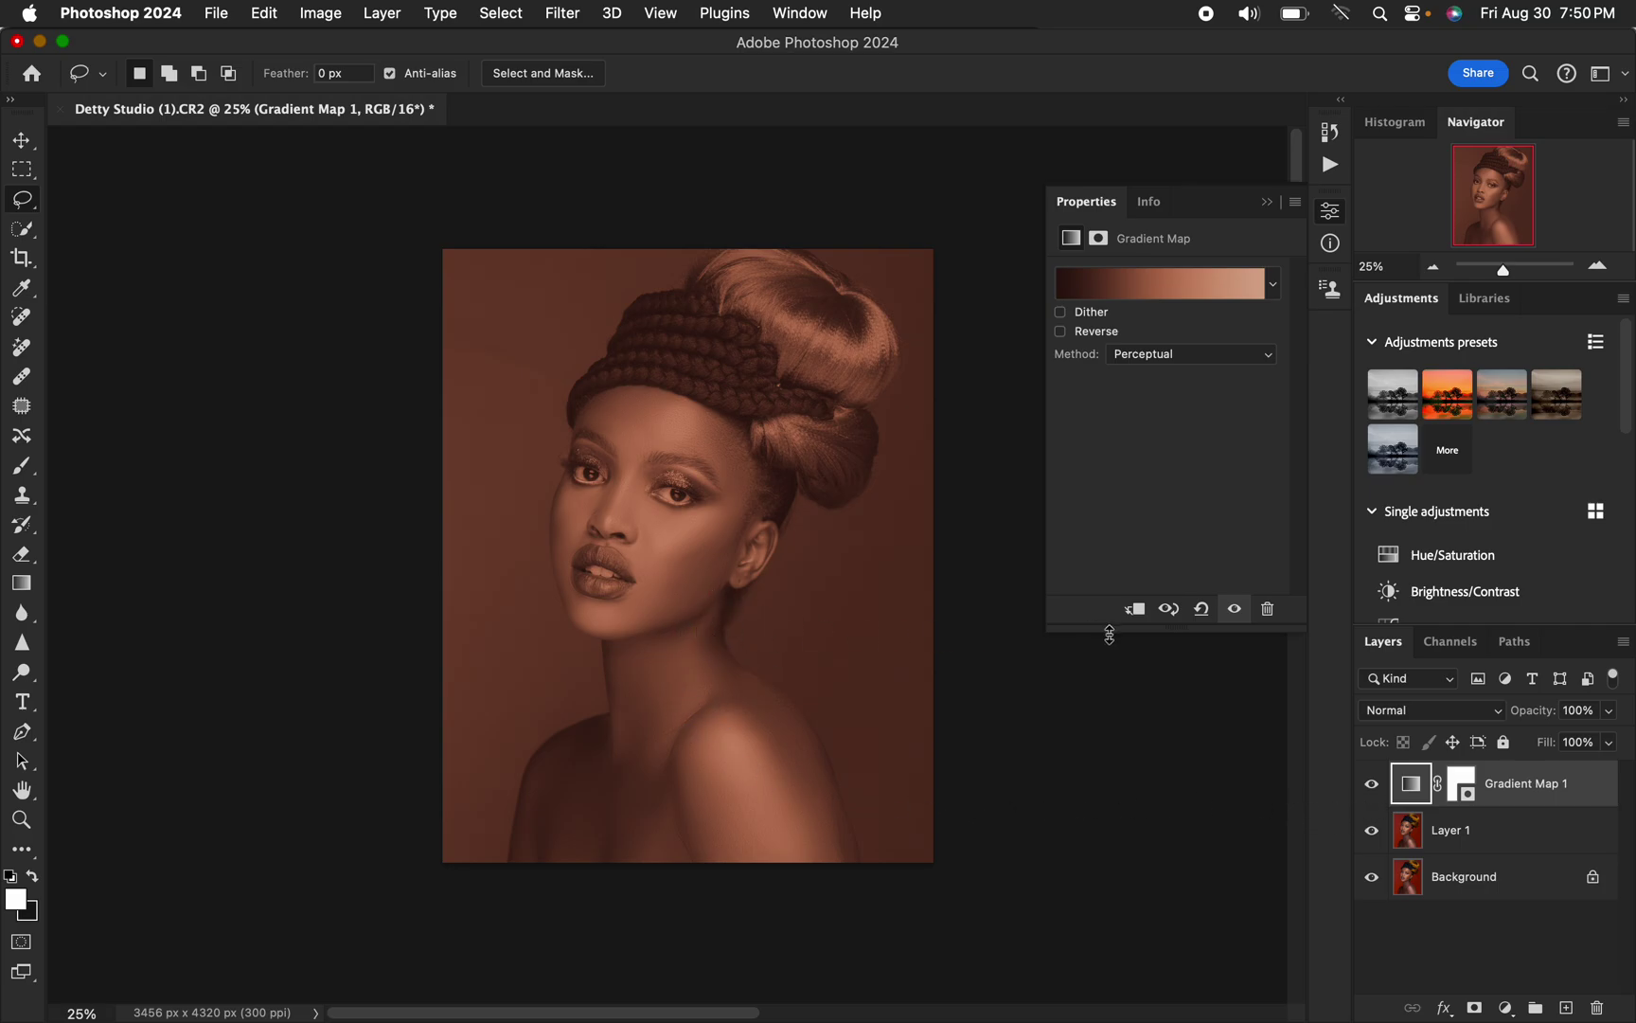
Set the Gradient Map 1 layer's blend mode to Color and place it in a new, collapsed layer group
left_click(1426, 710)
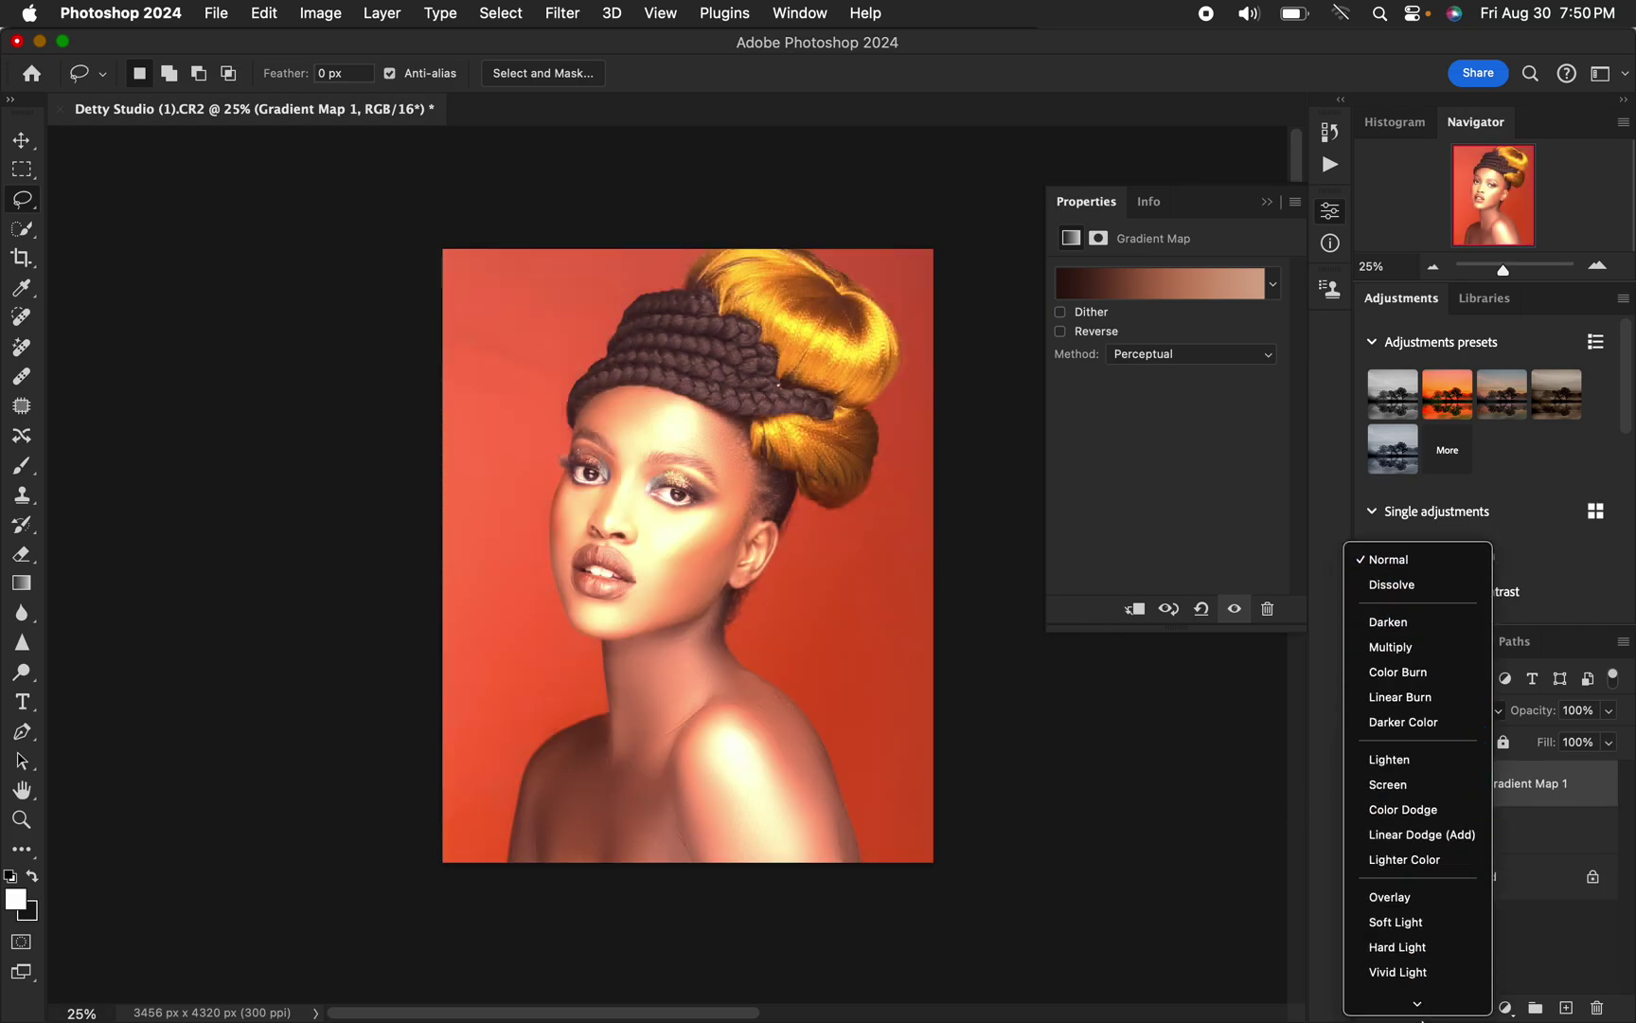
left_click(1413, 978)
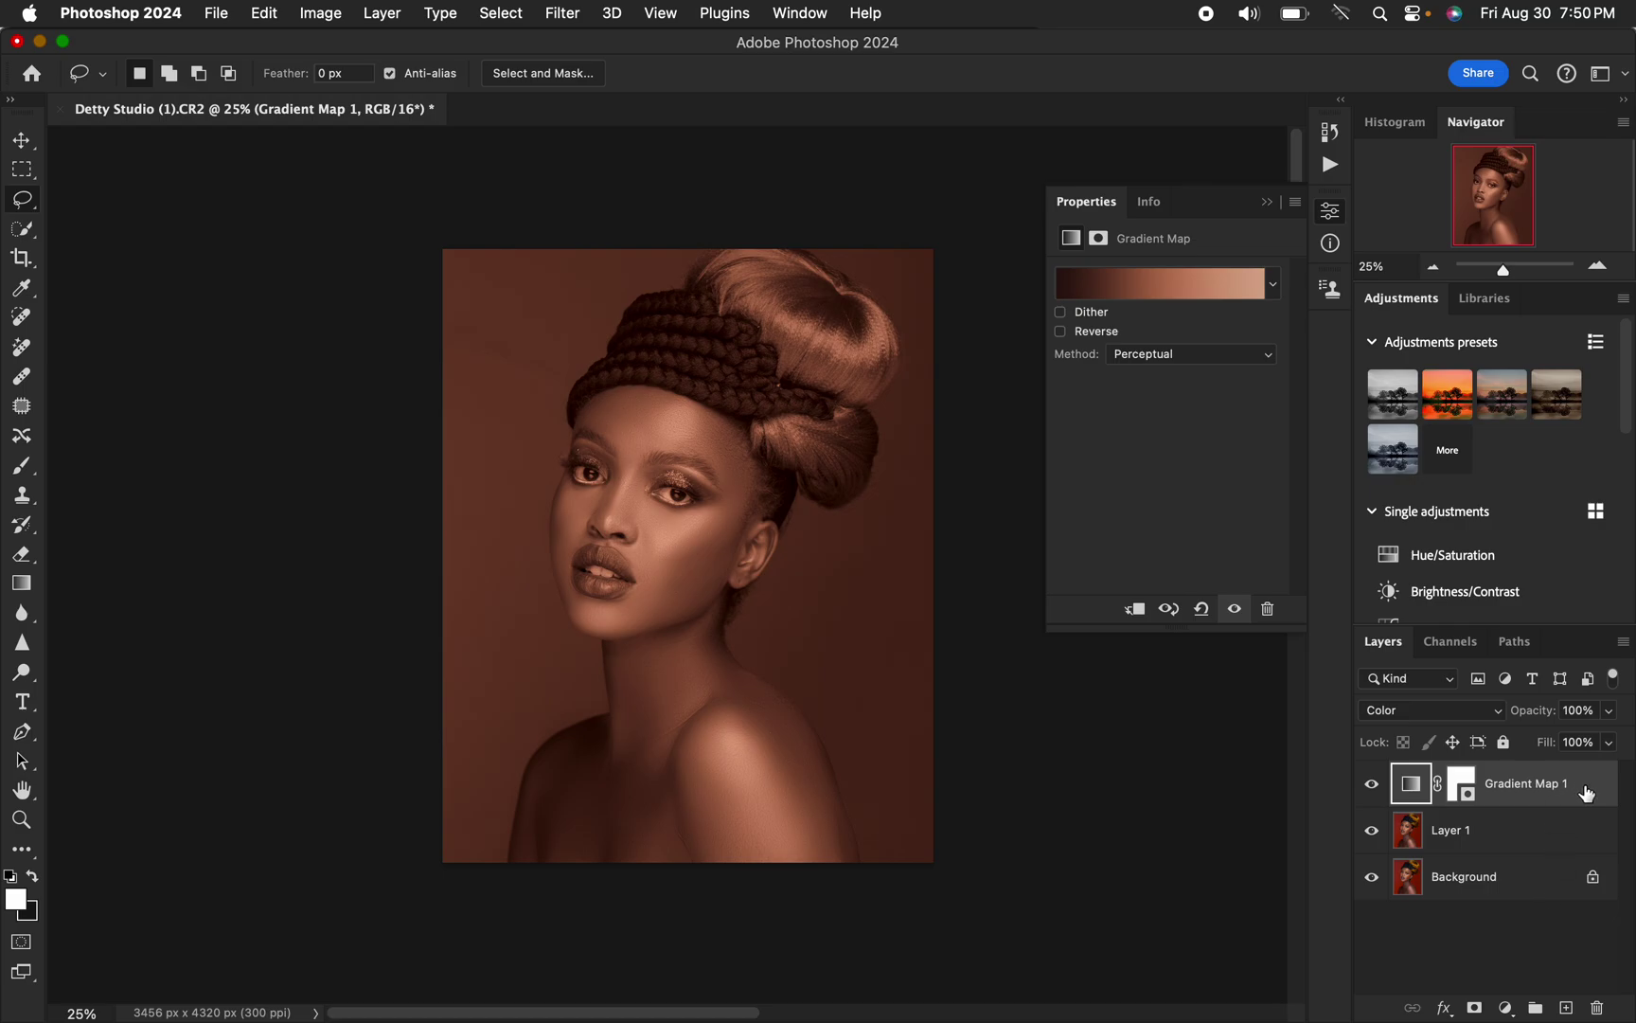
left_click_drag(1586, 787, 1542, 1009)
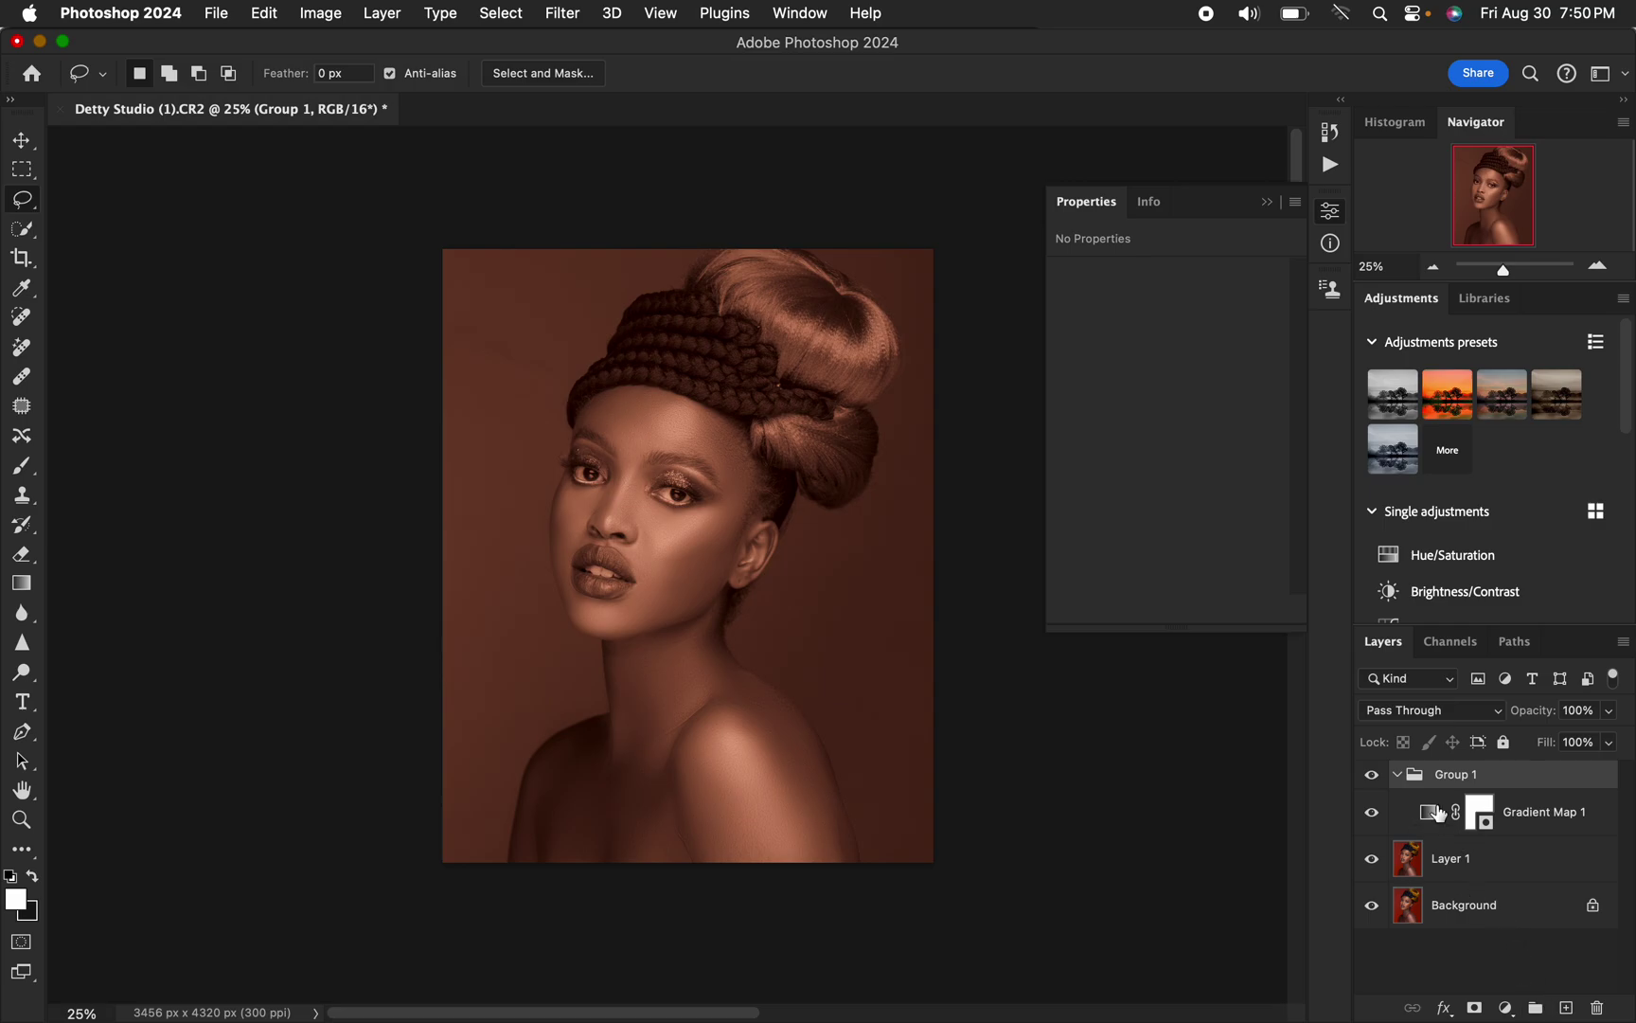
left_click(1397, 774)
Hide Group 1 and, with Layer 1 active, select the portrait's subject automatically
left_click(1371, 774)
left_click(1373, 777)
left_click(1372, 776)
left_click(1372, 776)
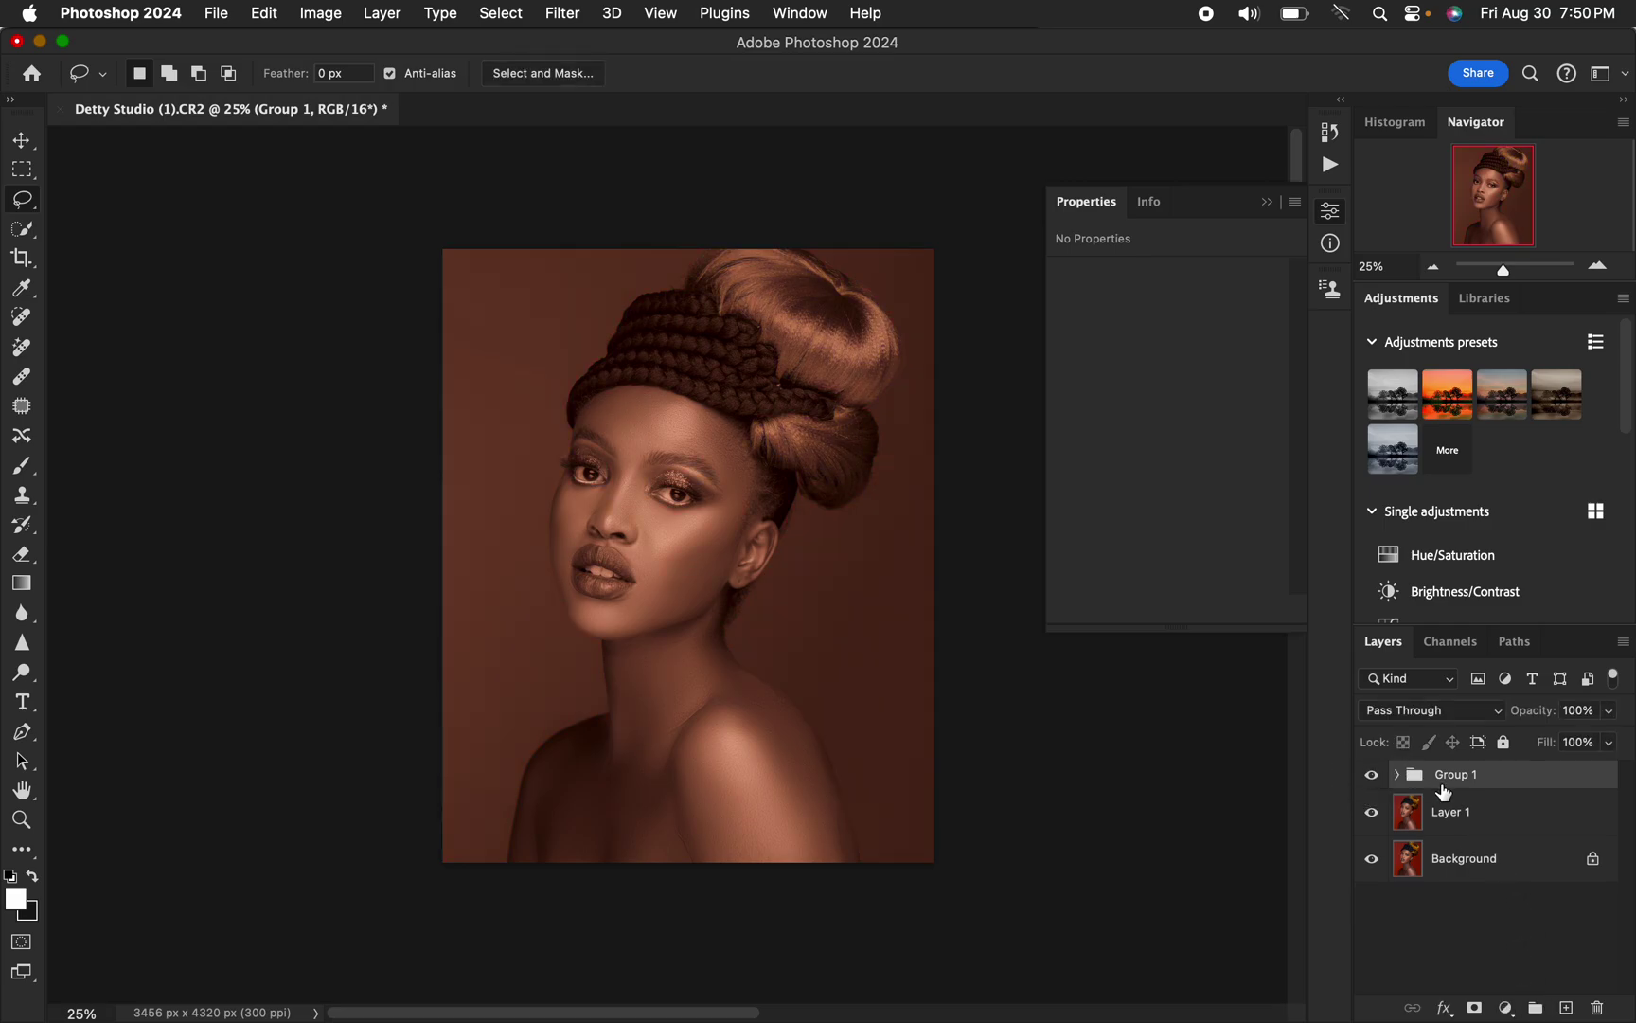
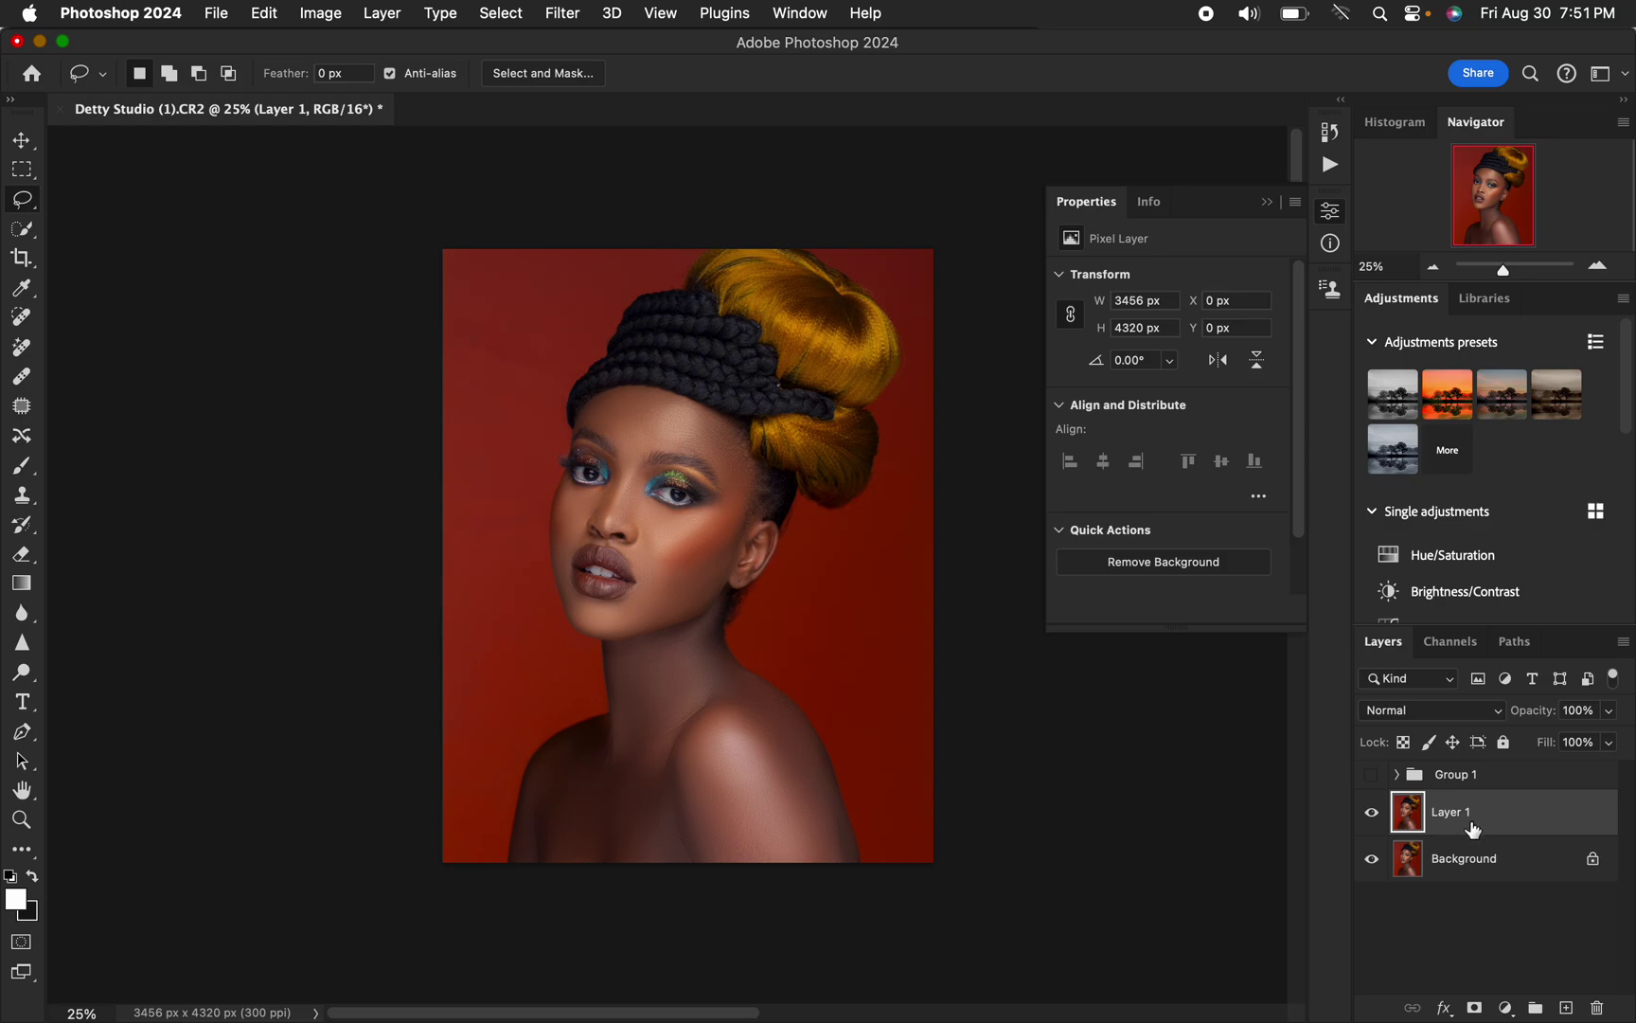
left_click(507, 9)
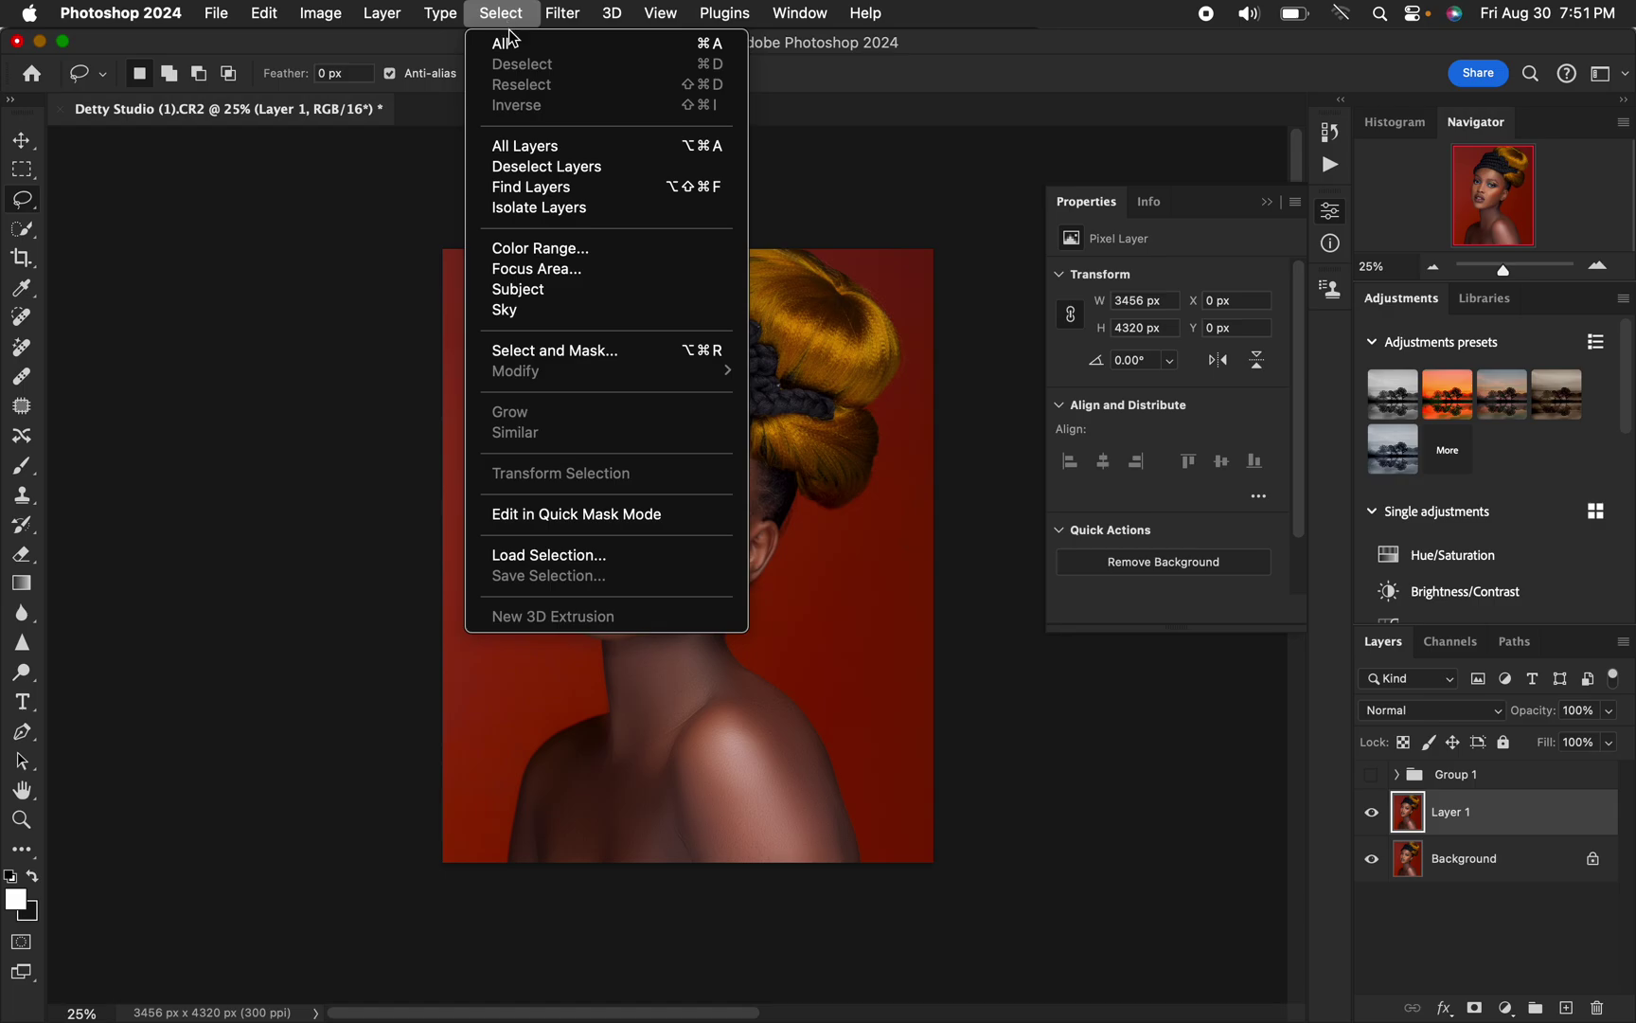
left_click(531, 292)
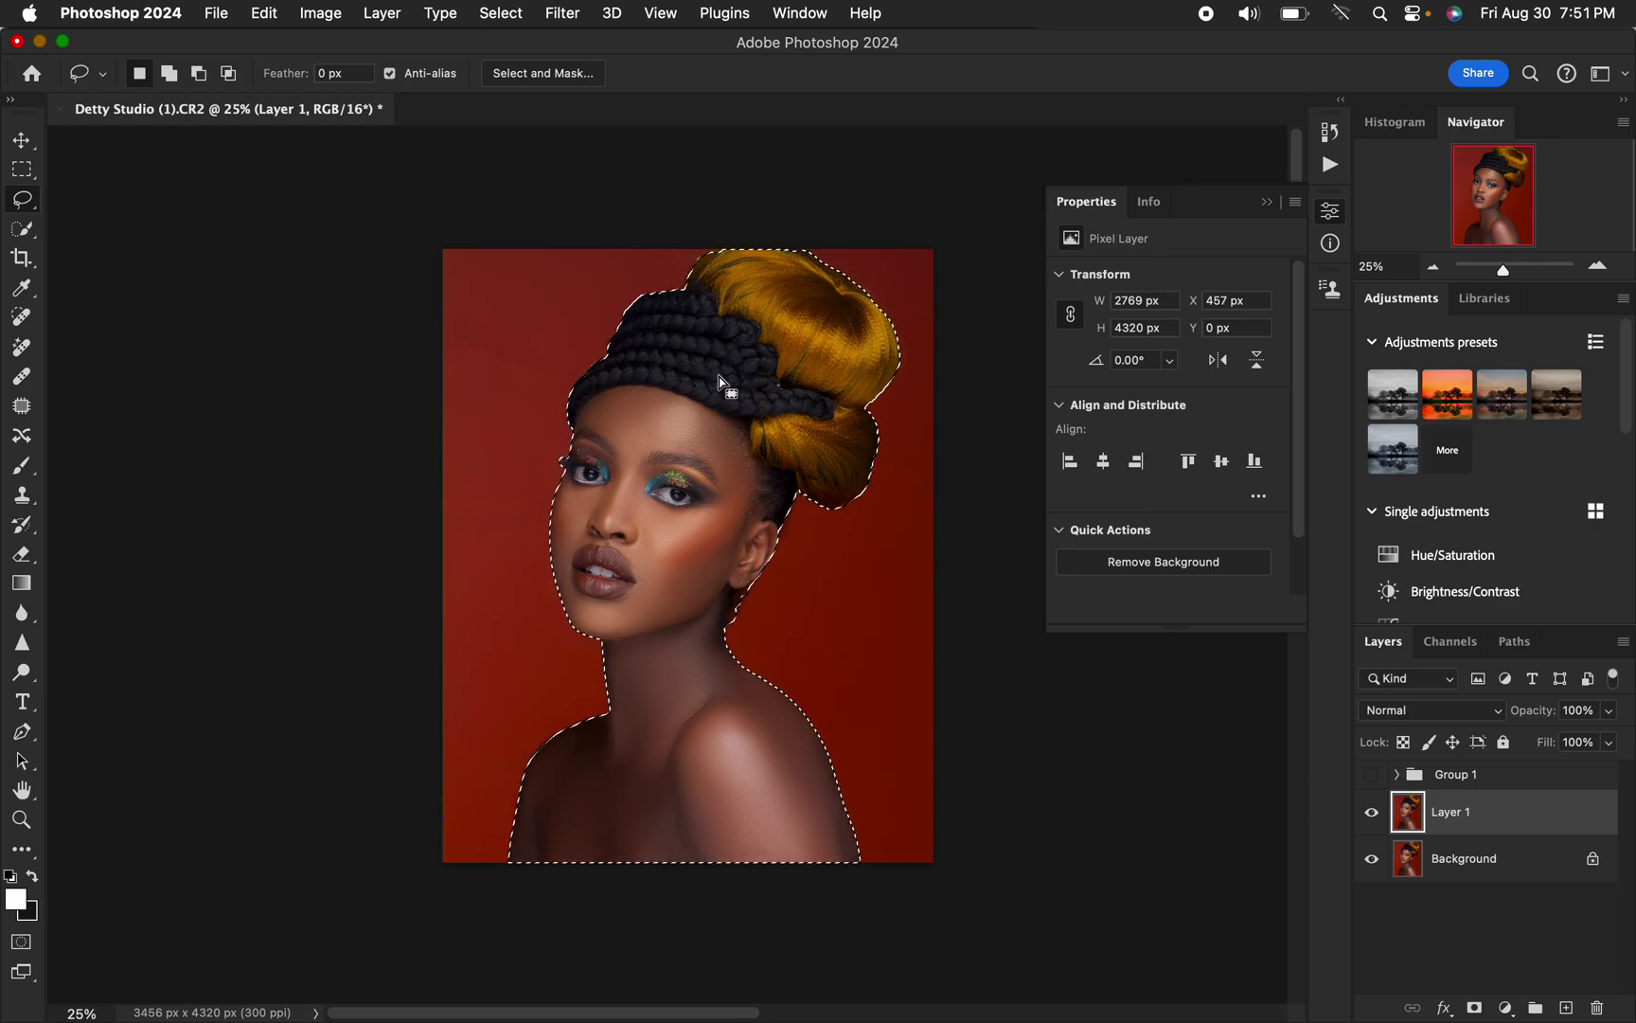
Subtract the headwrap and hair from the subject selection using the Quick Selection tool
left_click(24, 230)
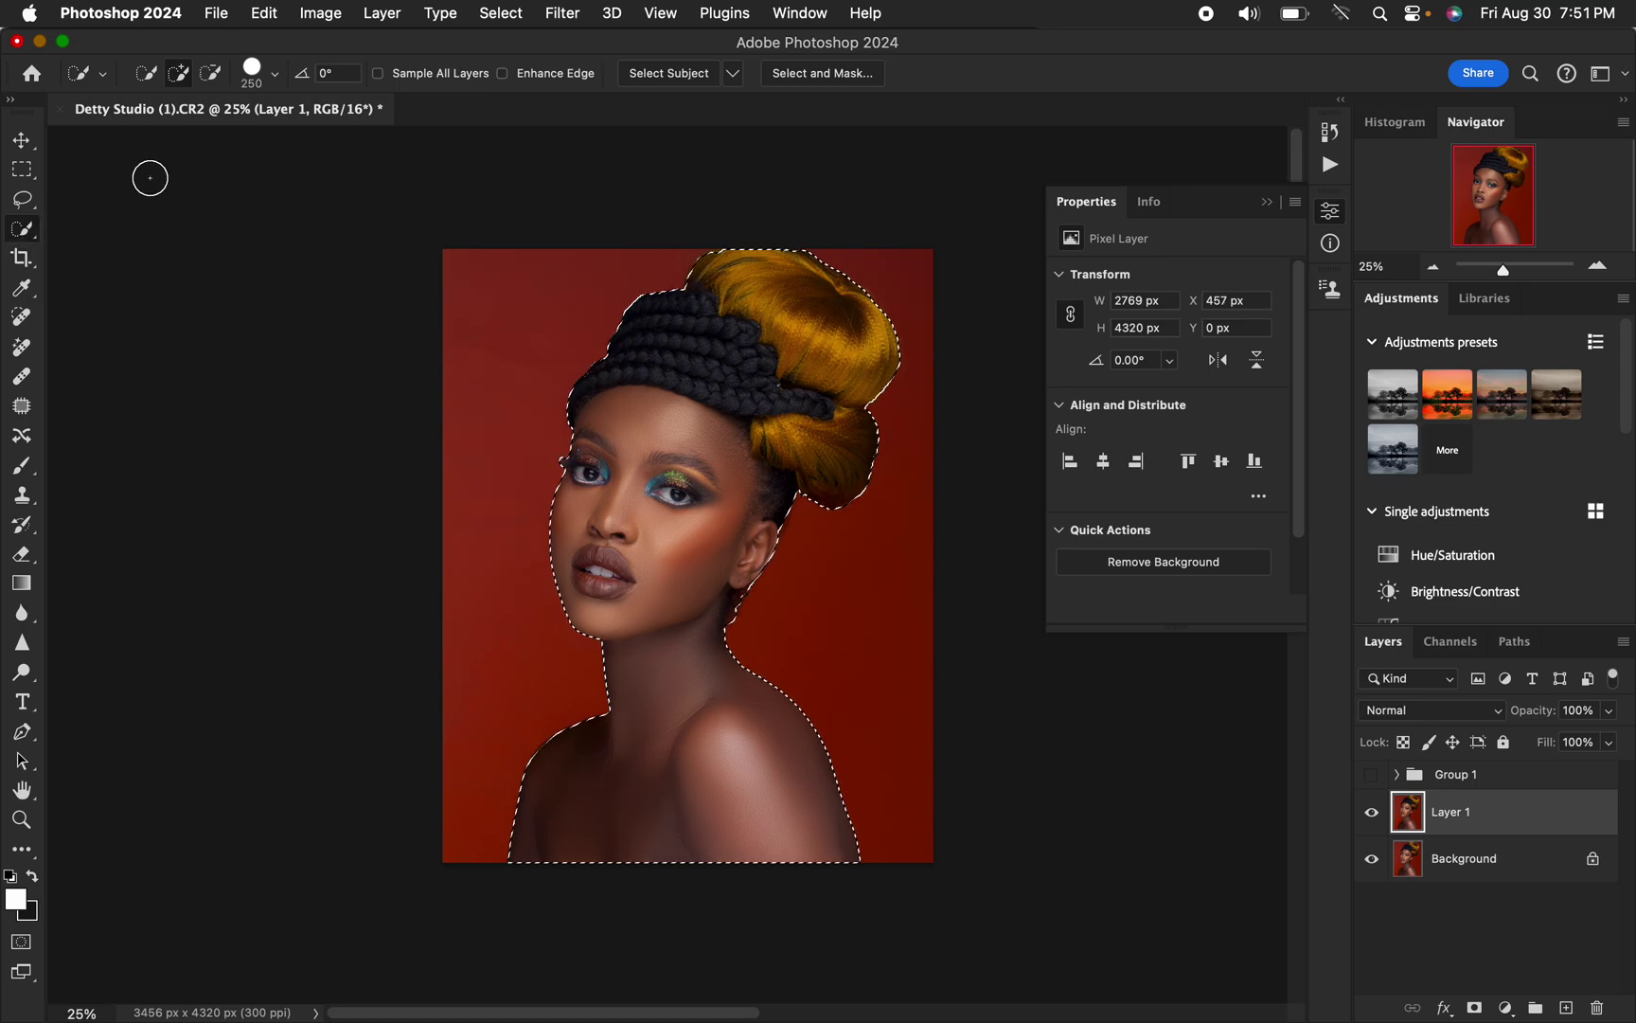
mouse_move(28, 236)
left_mouse_down()
mouse_move(85, 223)
mouse_move(104, 243)
left_mouse_up()
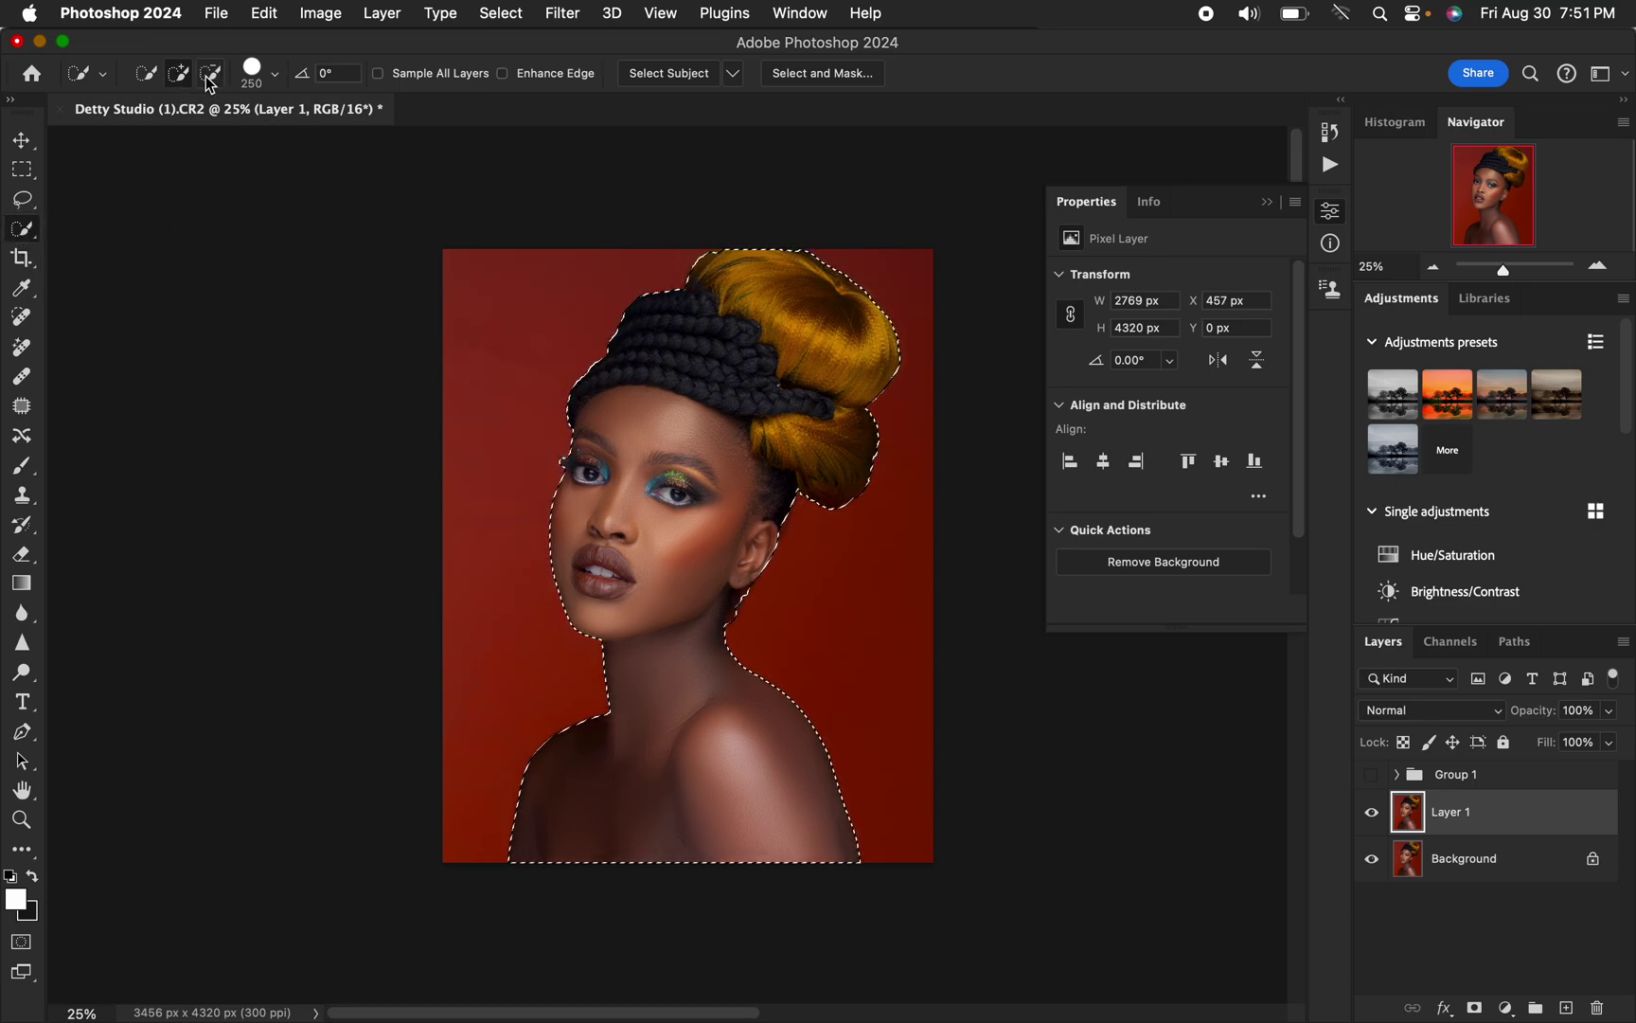
left_click(212, 76)
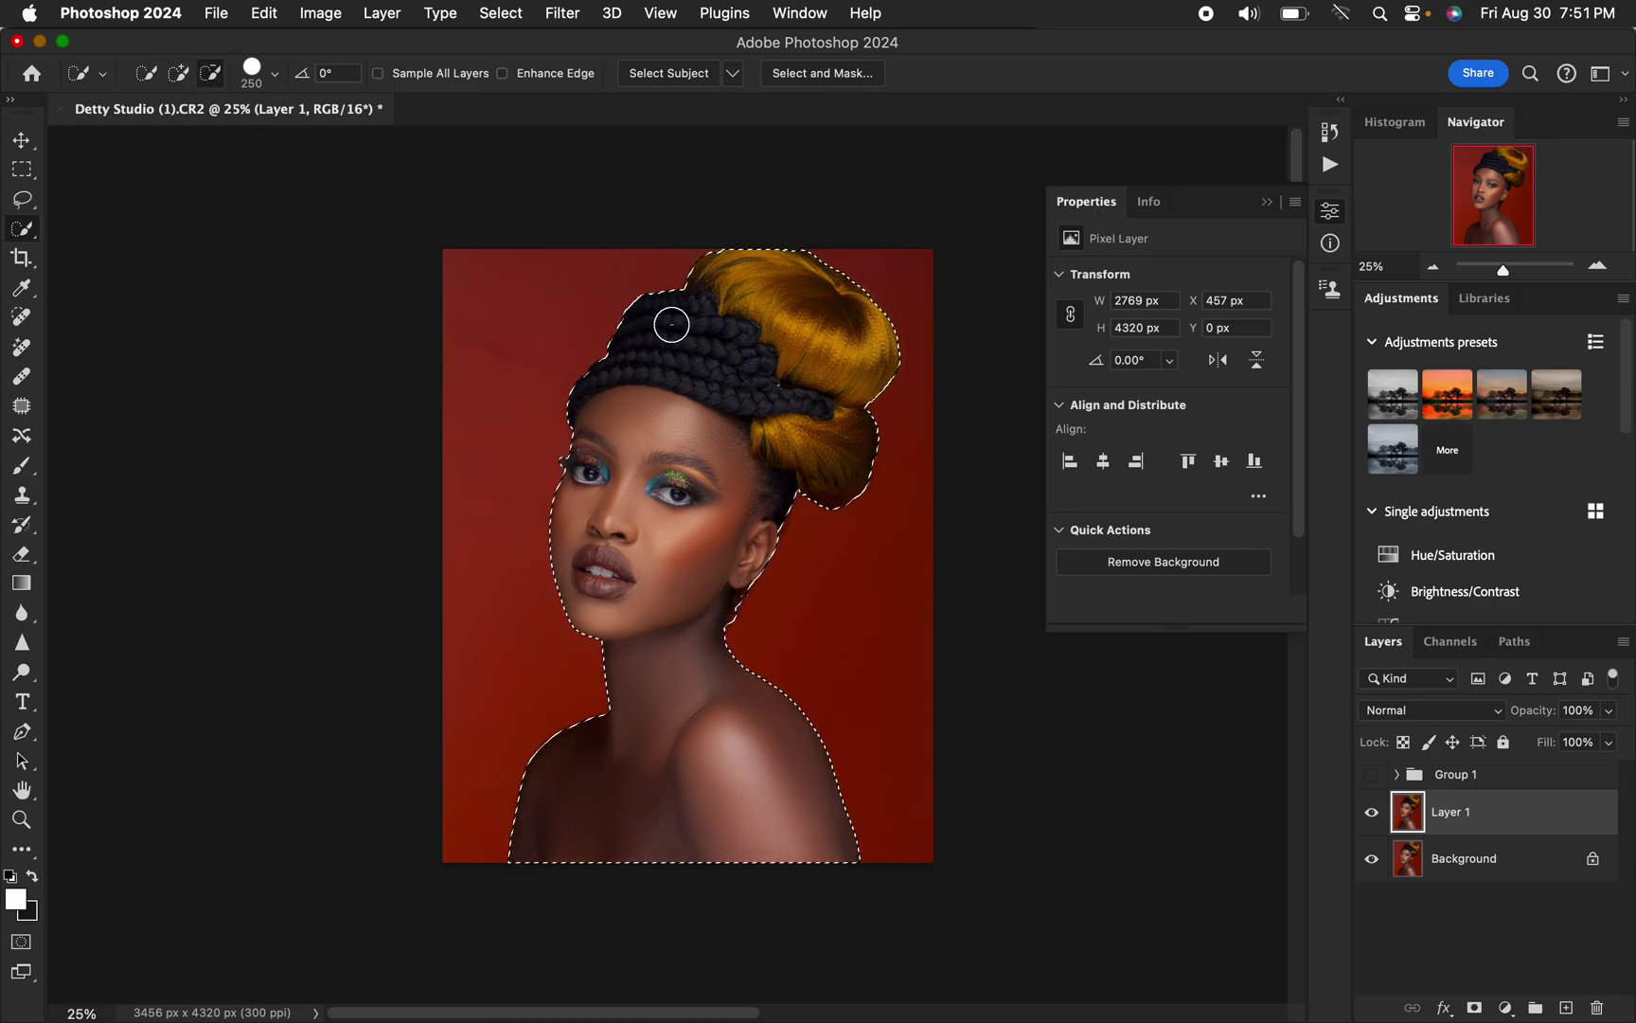
mouse_move(717, 362)
left_mouse_down()
mouse_move(613, 336)
mouse_move(769, 379)
mouse_move(794, 434)
mouse_move(782, 464)
mouse_move(832, 328)
mouse_move(742, 274)
mouse_move(602, 303)
mouse_move(643, 336)
mouse_move(567, 376)
mouse_move(555, 401)
mouse_move(643, 351)
mouse_move(804, 401)
mouse_move(760, 427)
mouse_move(795, 501)
mouse_move(826, 446)
left_mouse_up()
left_click_drag(741, 610, 727, 622)
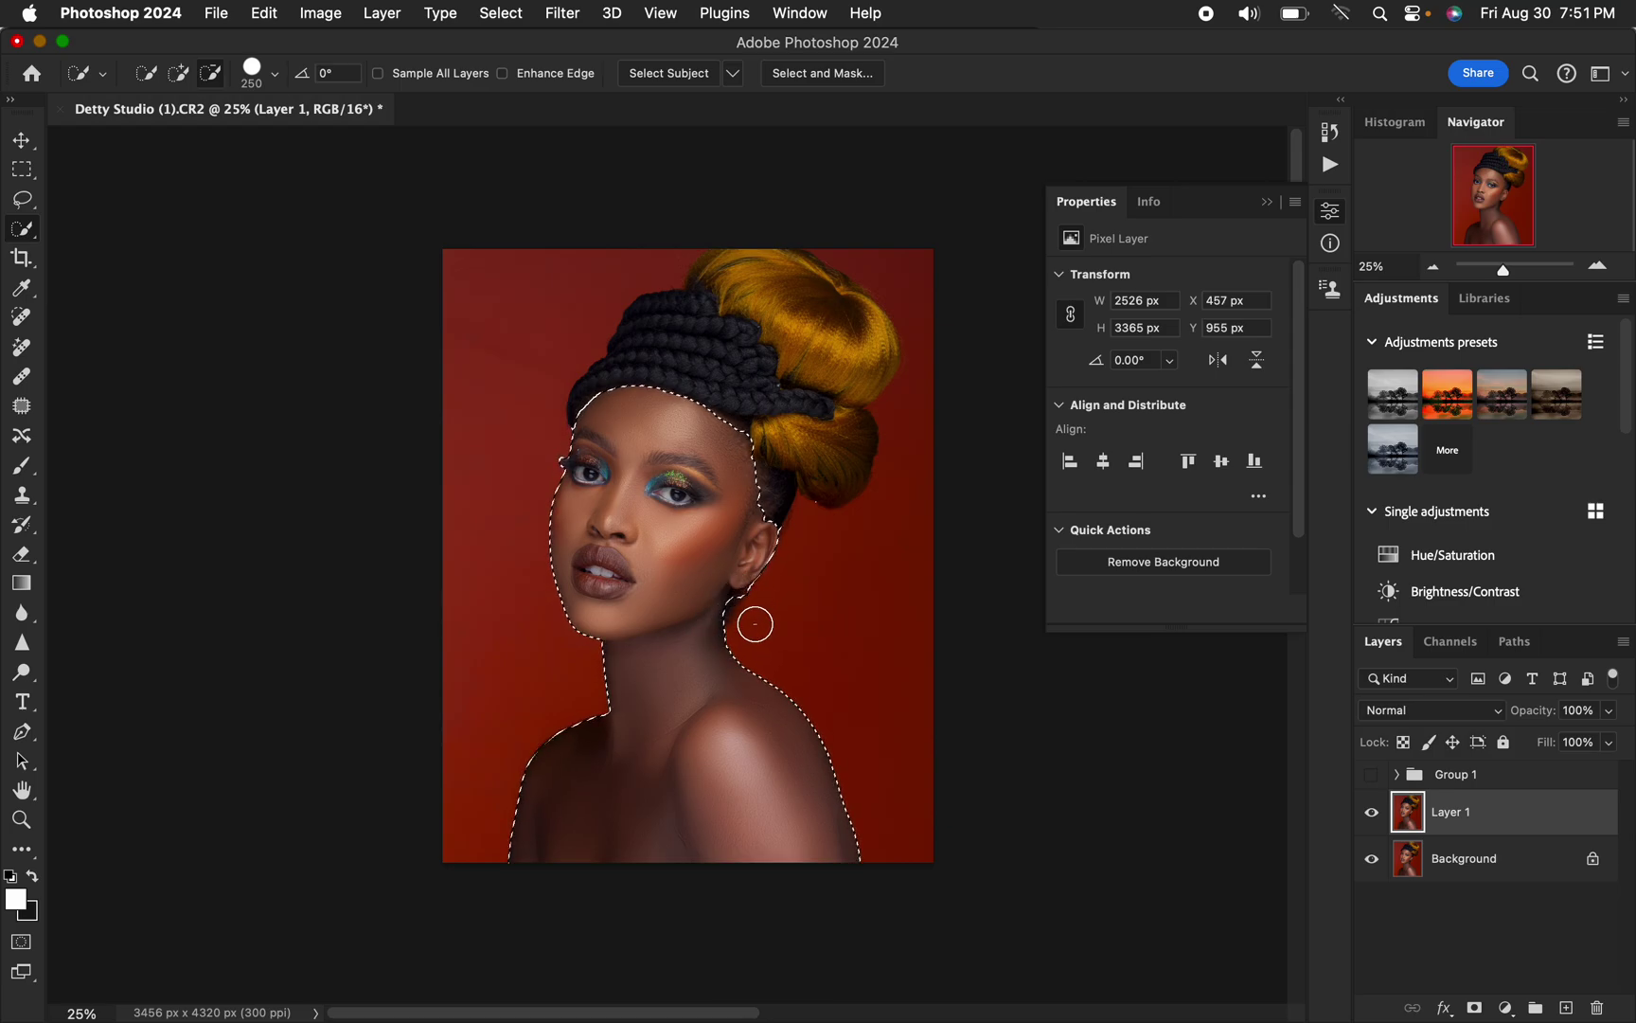
Refine the selection edge around the ear and neck by subtracting the leftover non-skin areas with a smaller Quick Selection brush
key("super+equal")
key("super+equal")
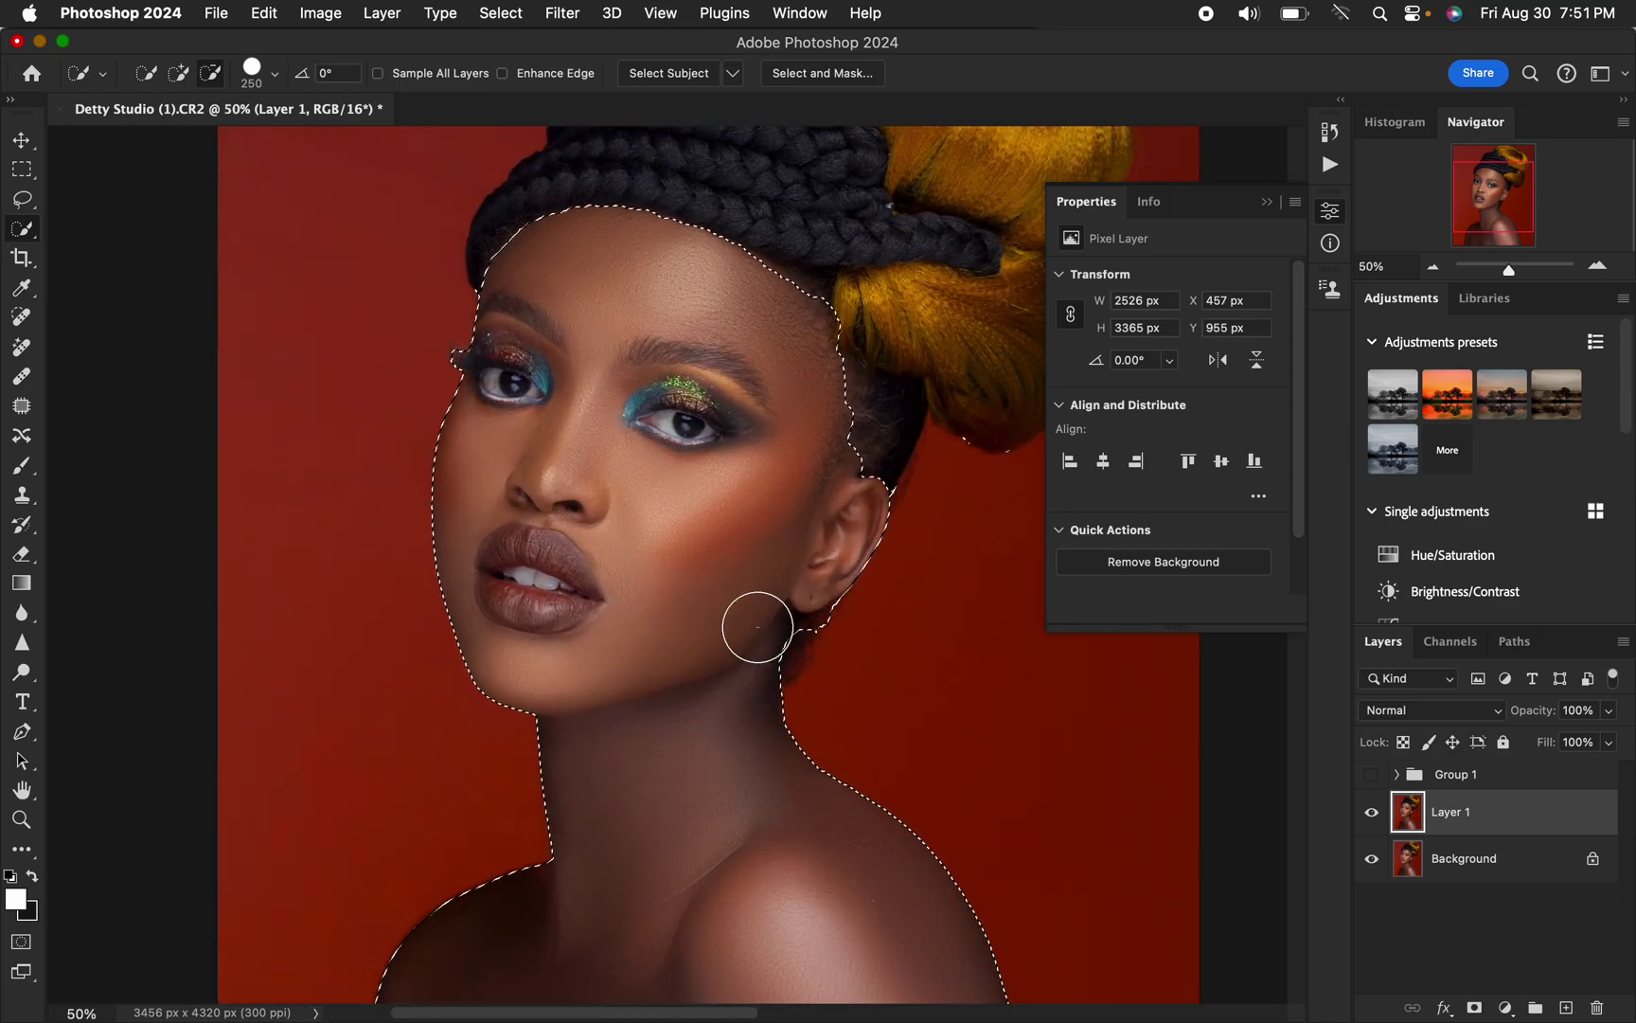
key("bracketleft")
key("bracketleft")
key("bracketleft")
key("bracketleft")
key("bracketleft")
key("bracketleft")
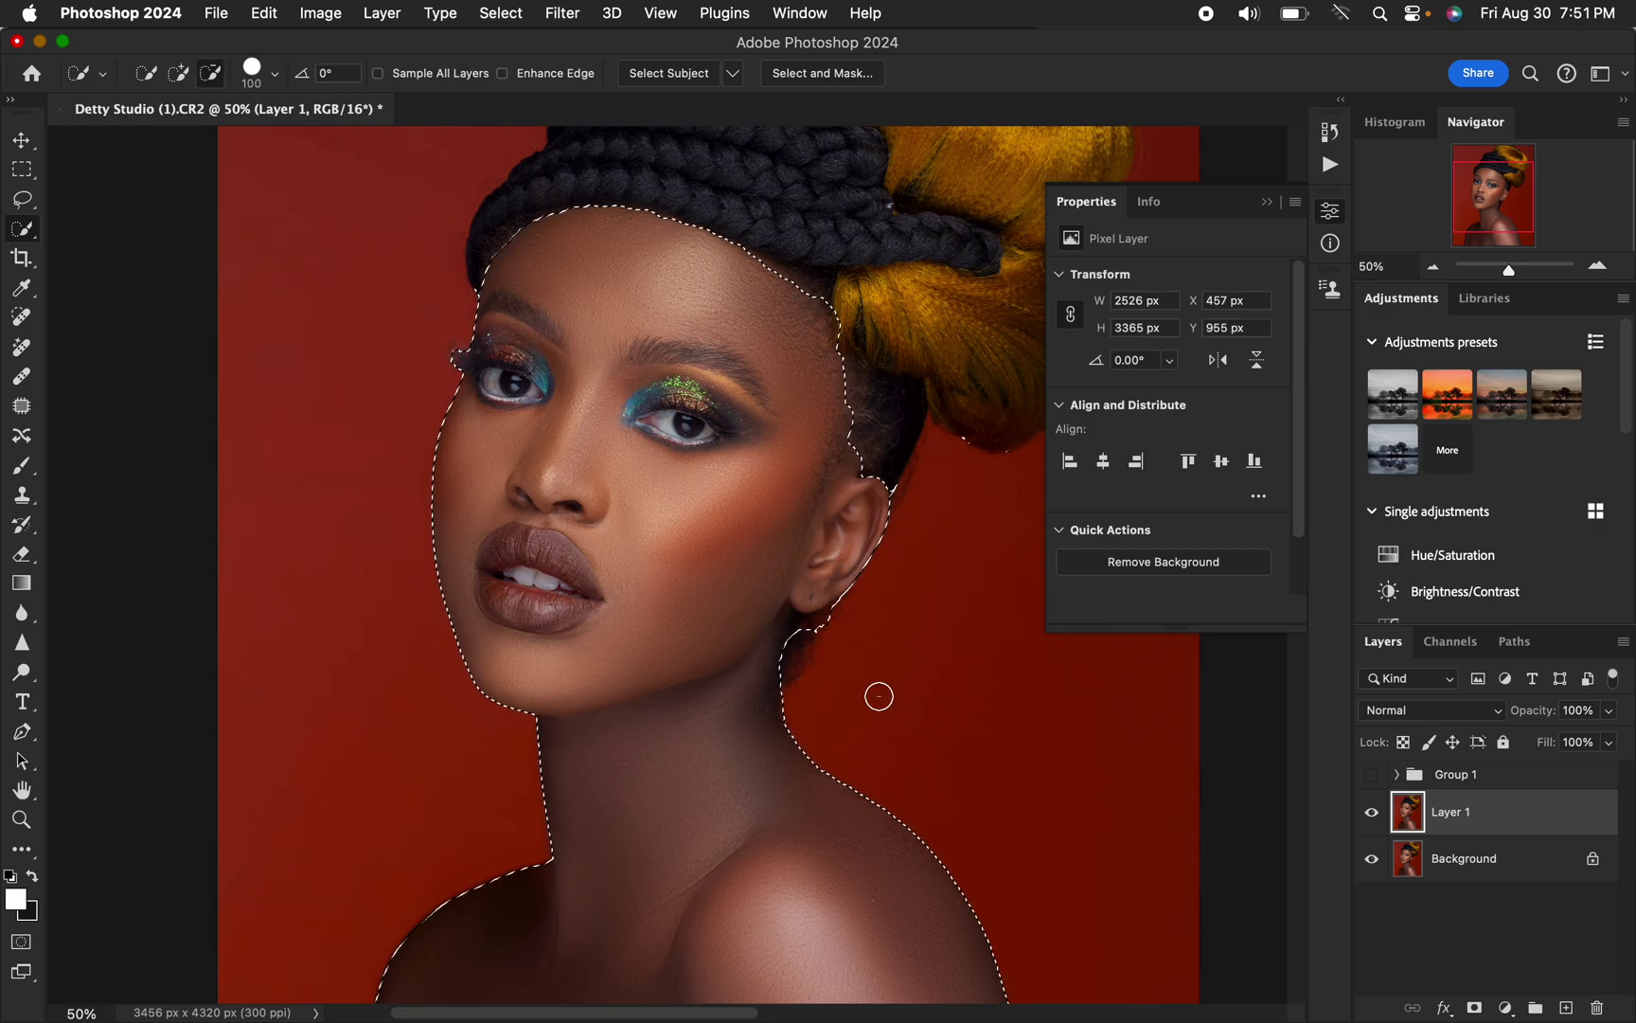
left_click_drag(789, 624, 855, 603)
mouse_move(944, 472)
left_mouse_down()
mouse_move(973, 422)
mouse_move(1023, 436)
left_mouse_up()
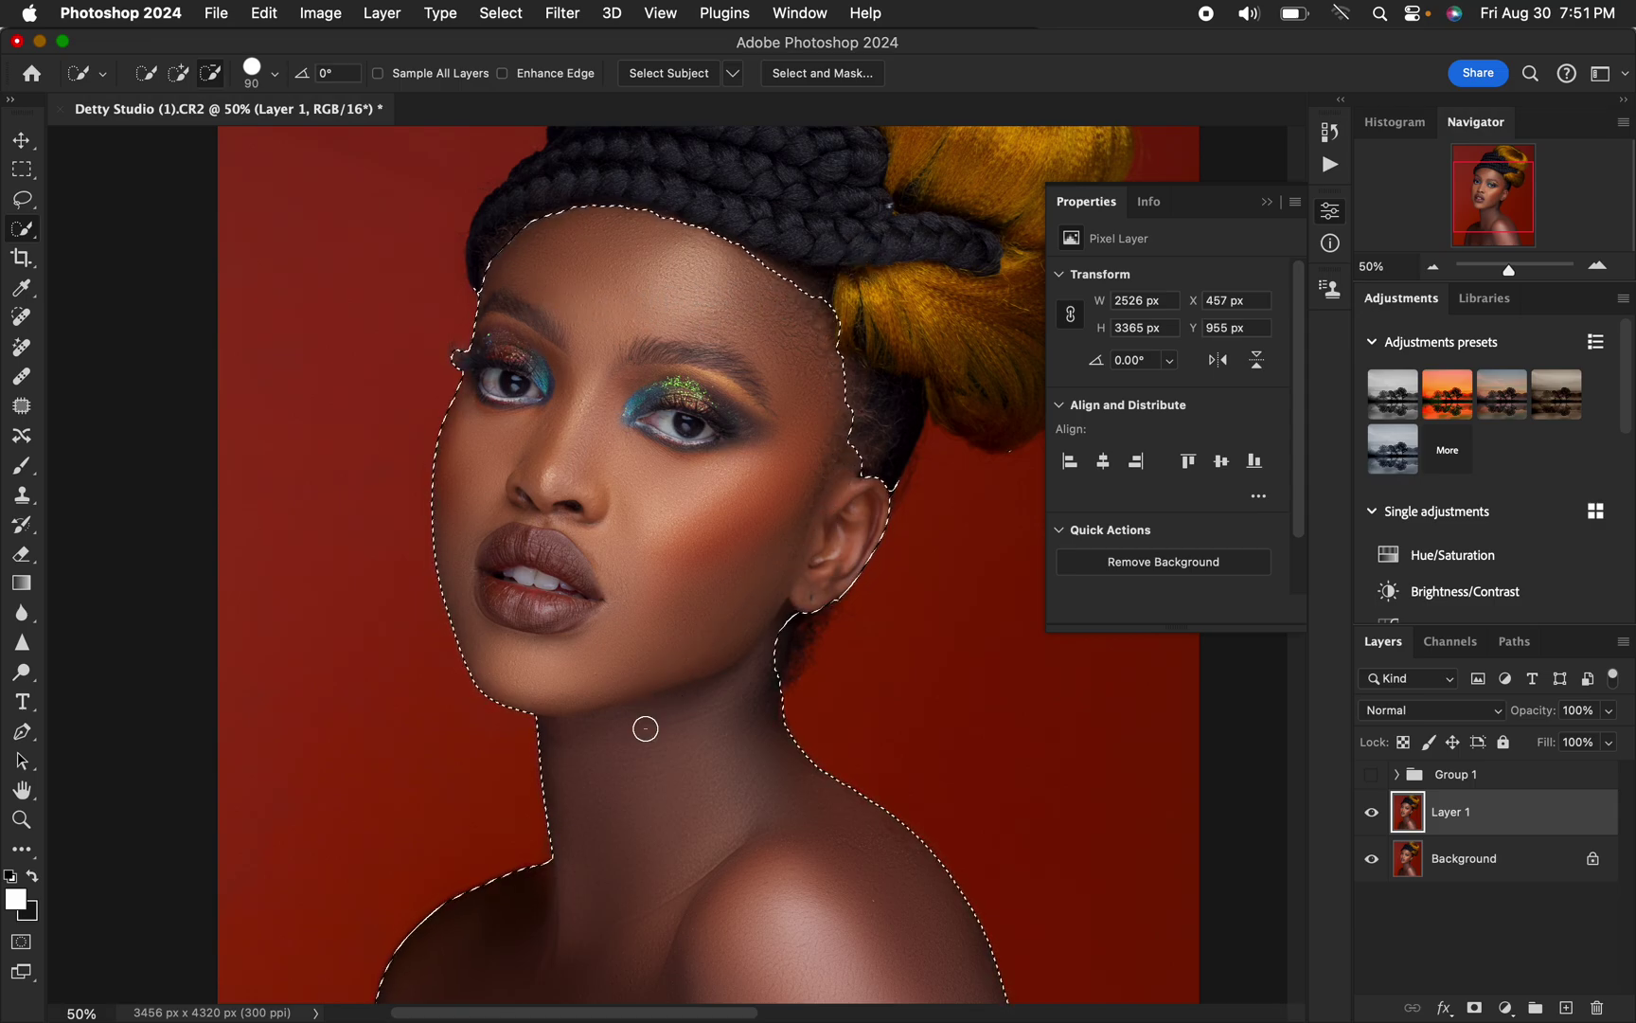
scroll(637, 740, "down", 2)
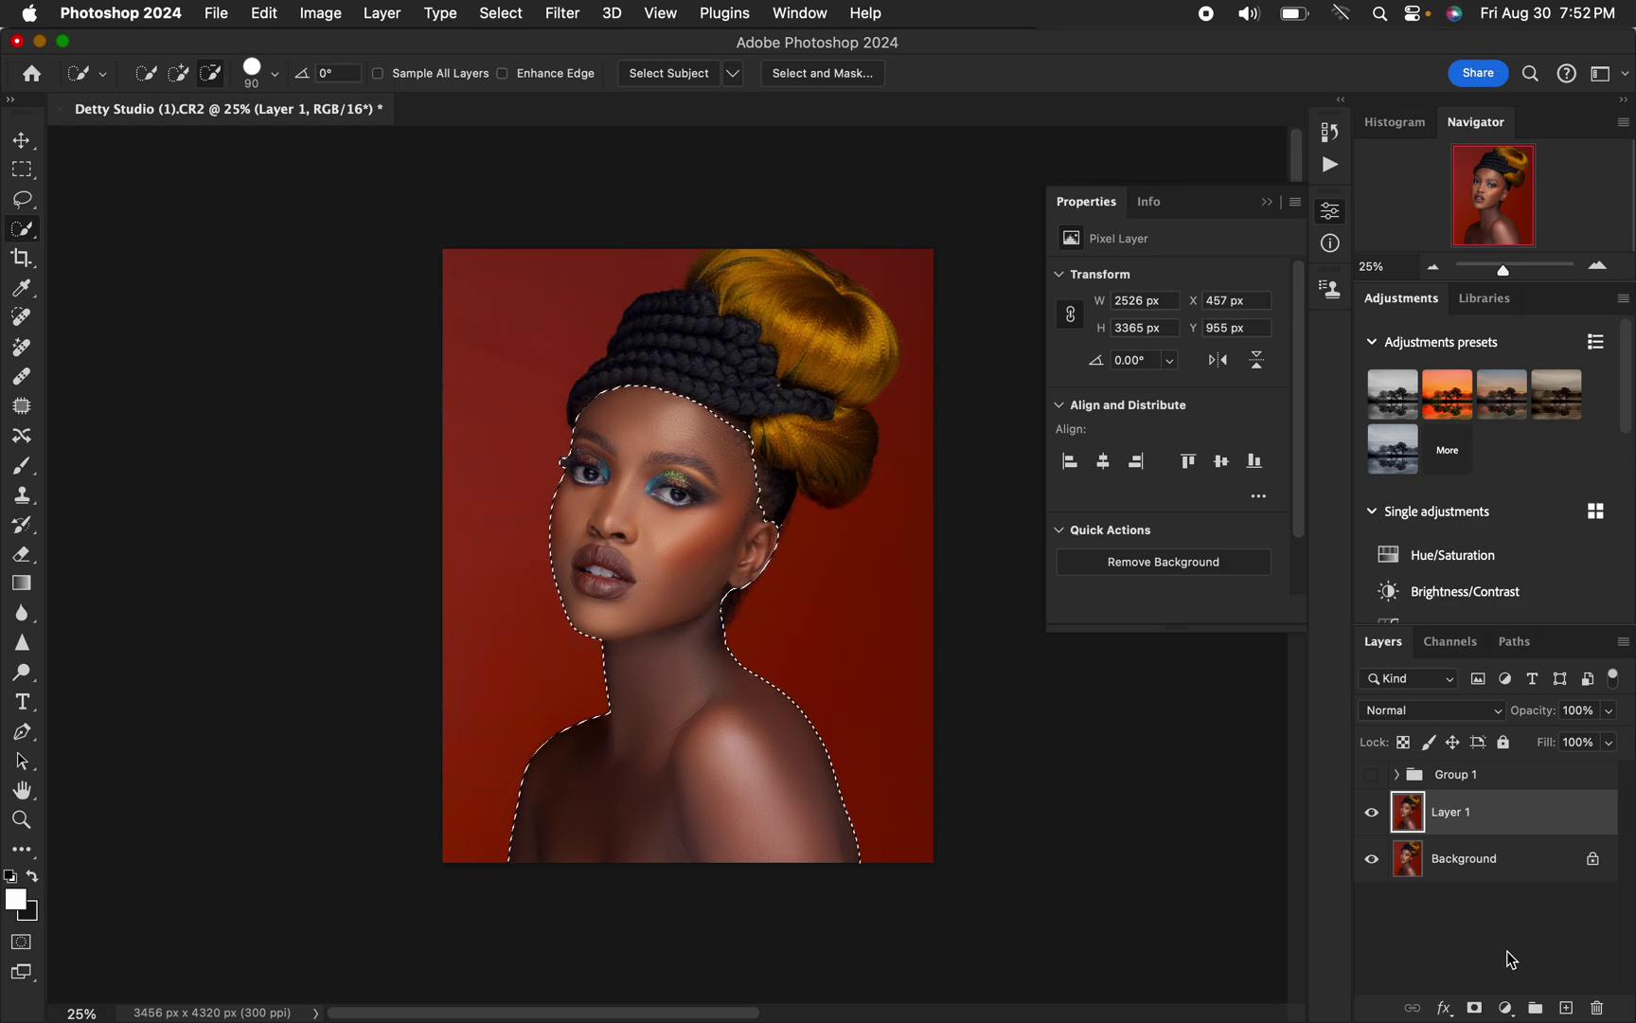
Create a layer mask from the skin selection and transfer it to Group 1, with the group visible
left_click(1475, 1010)
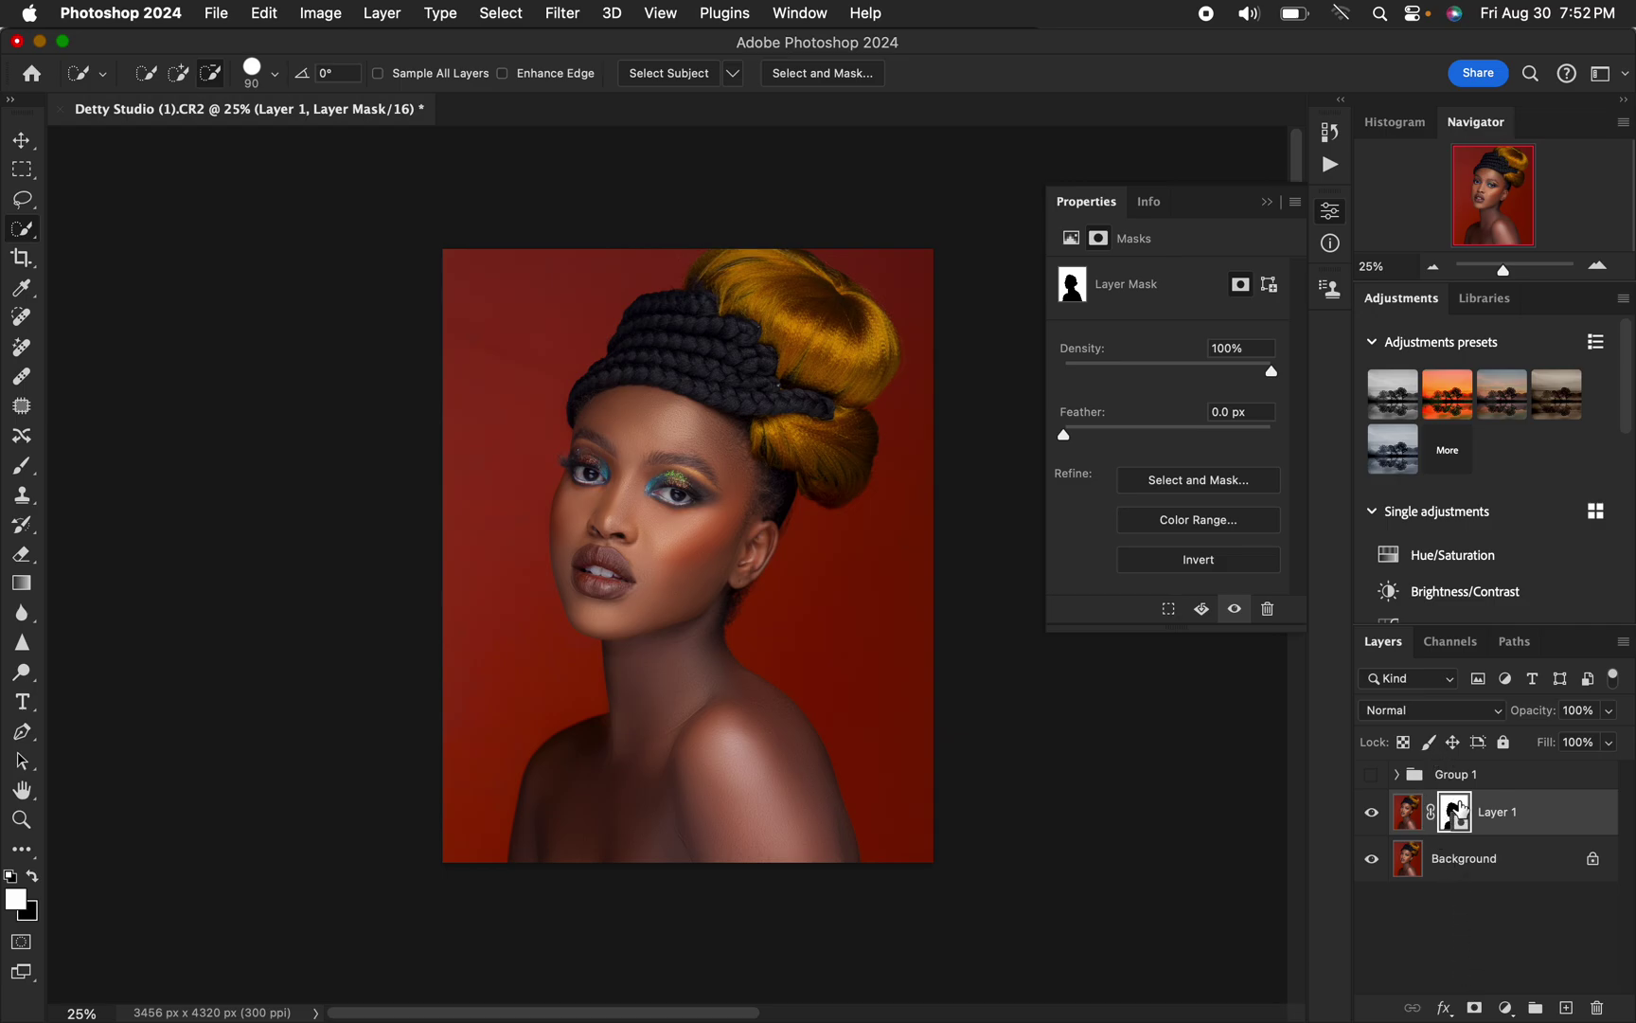
left_click(1372, 774)
left_click_drag(1454, 812, 1456, 774)
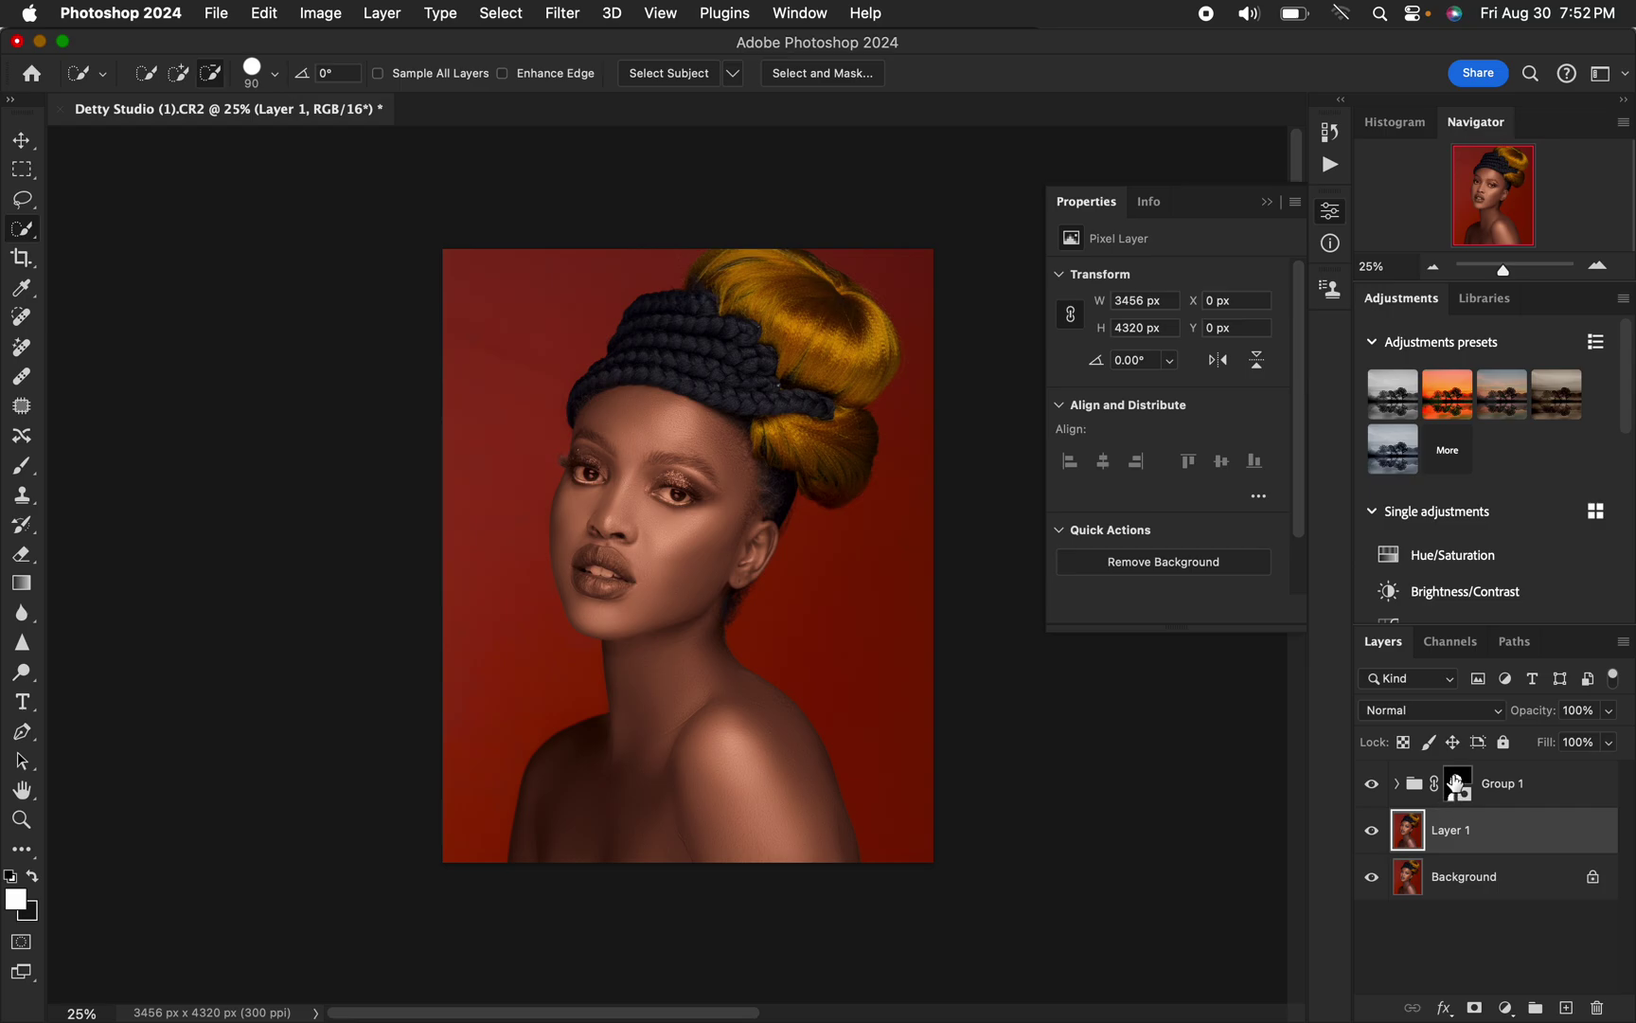
Paint Group 1's mask black over both eyes and the eye makeup using a Soft Round brush with 0% hardness
left_click(1456, 783)
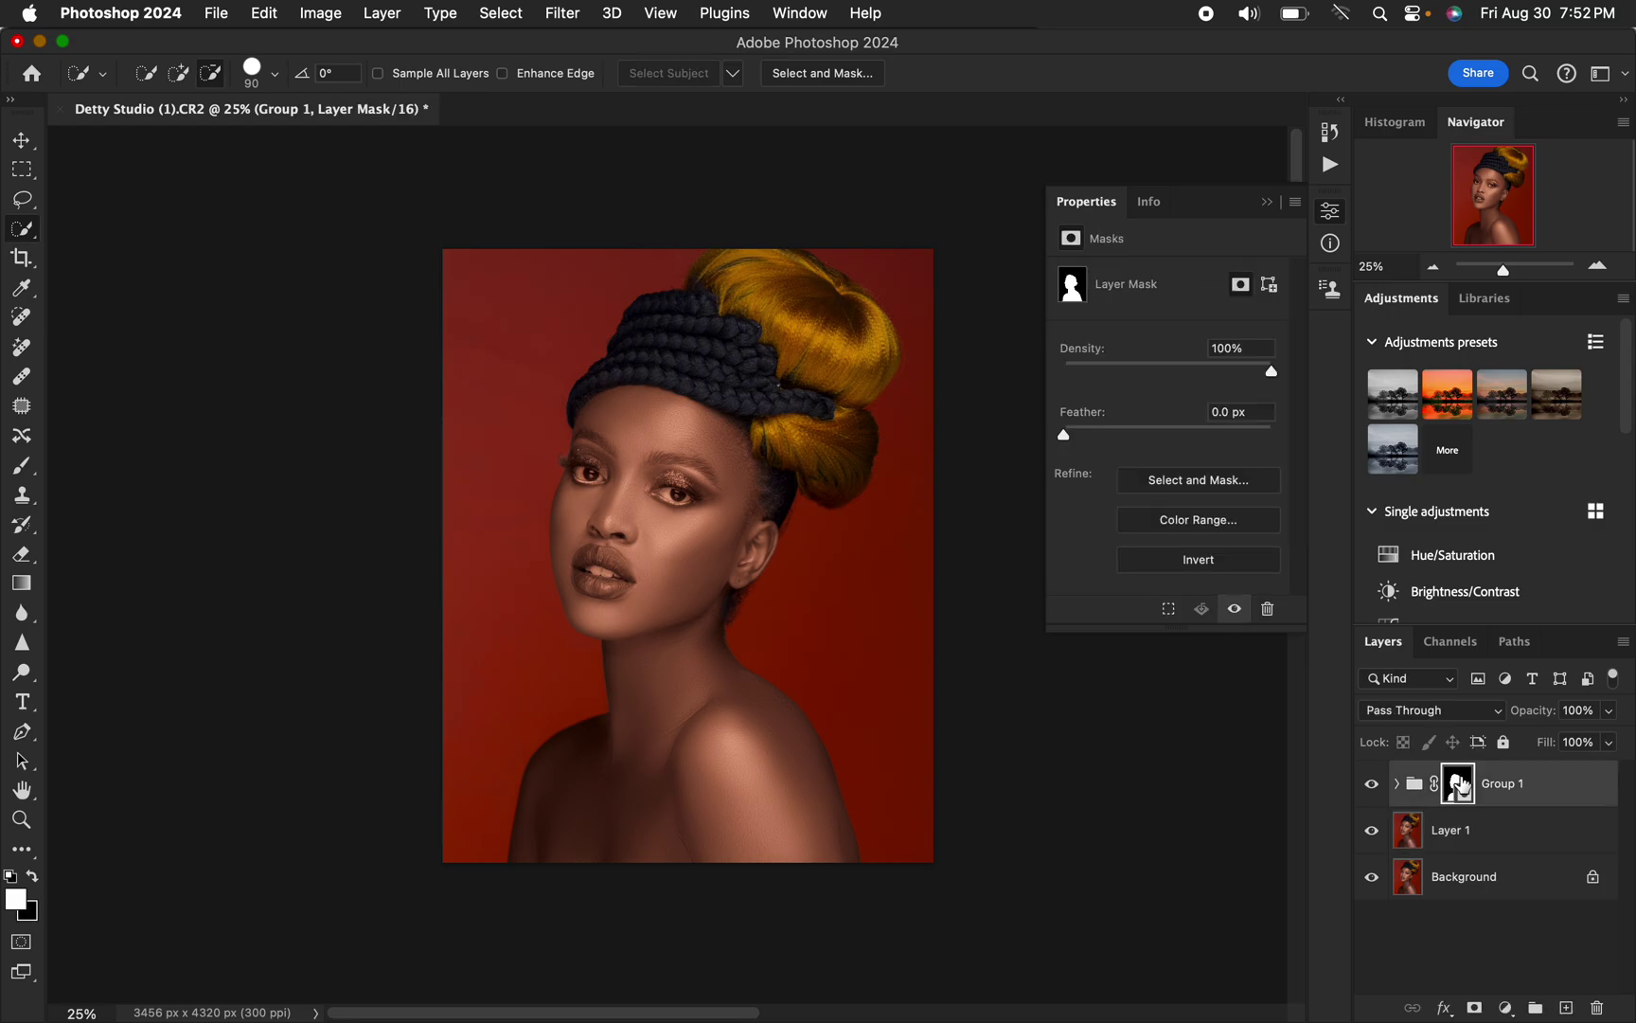
left_click_drag(23, 471, 99, 470)
left_click(160, 75)
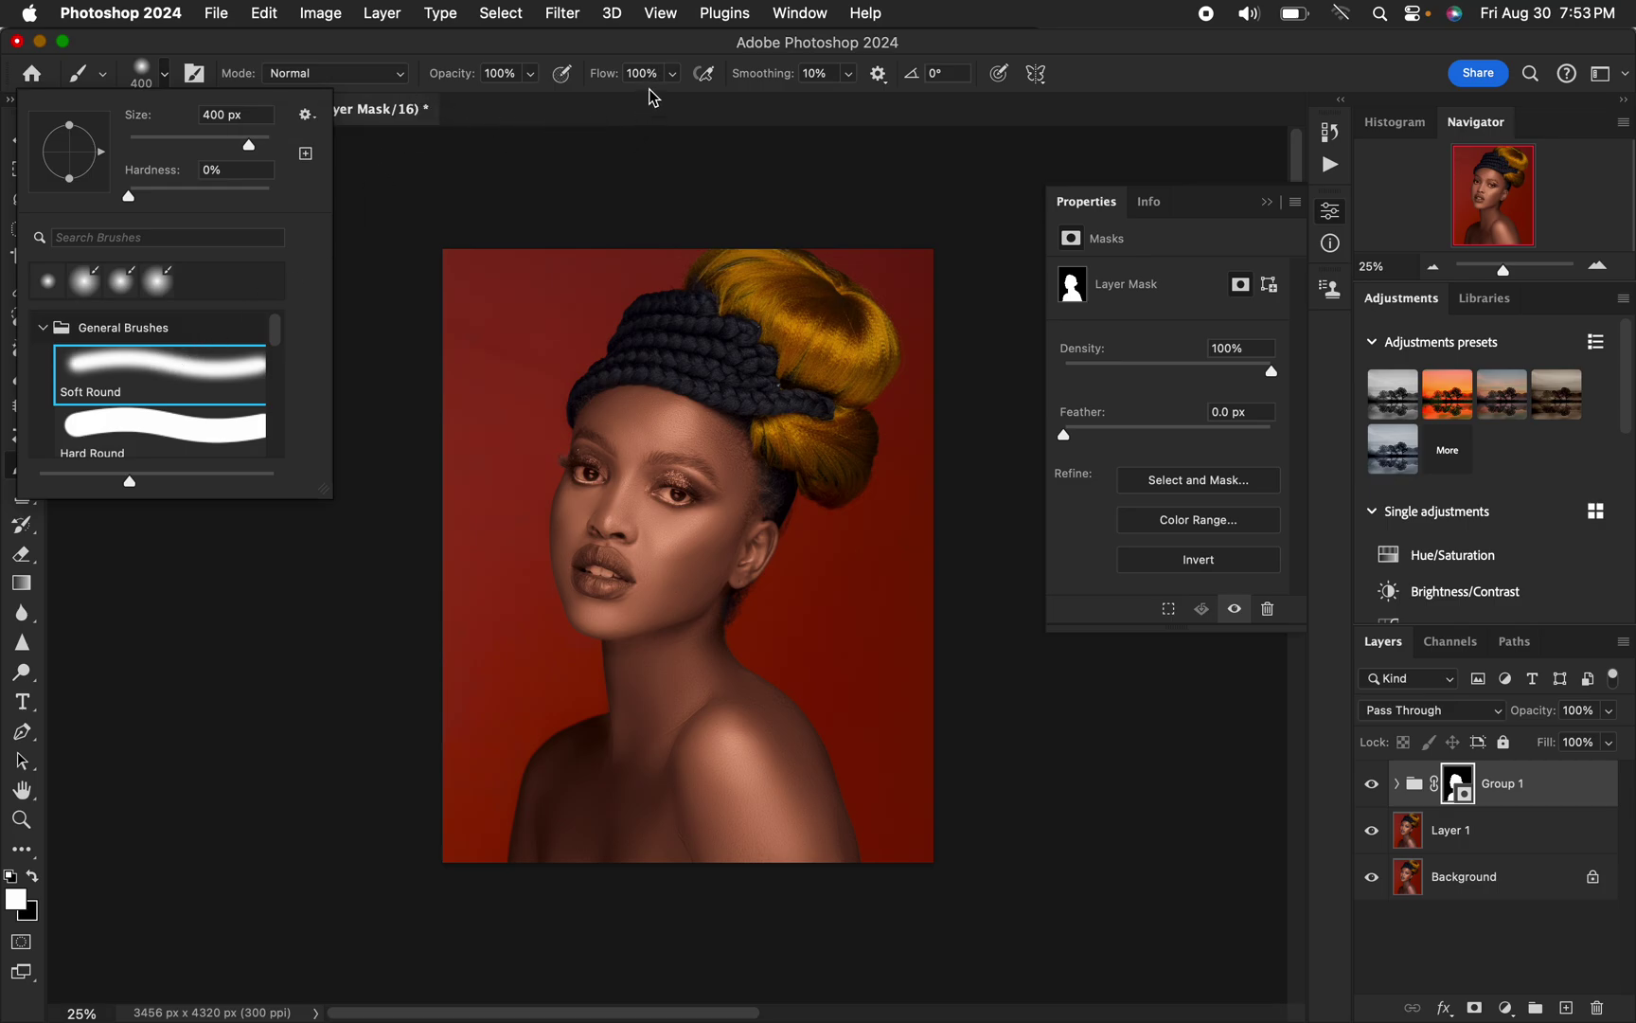
left_click(971, 41)
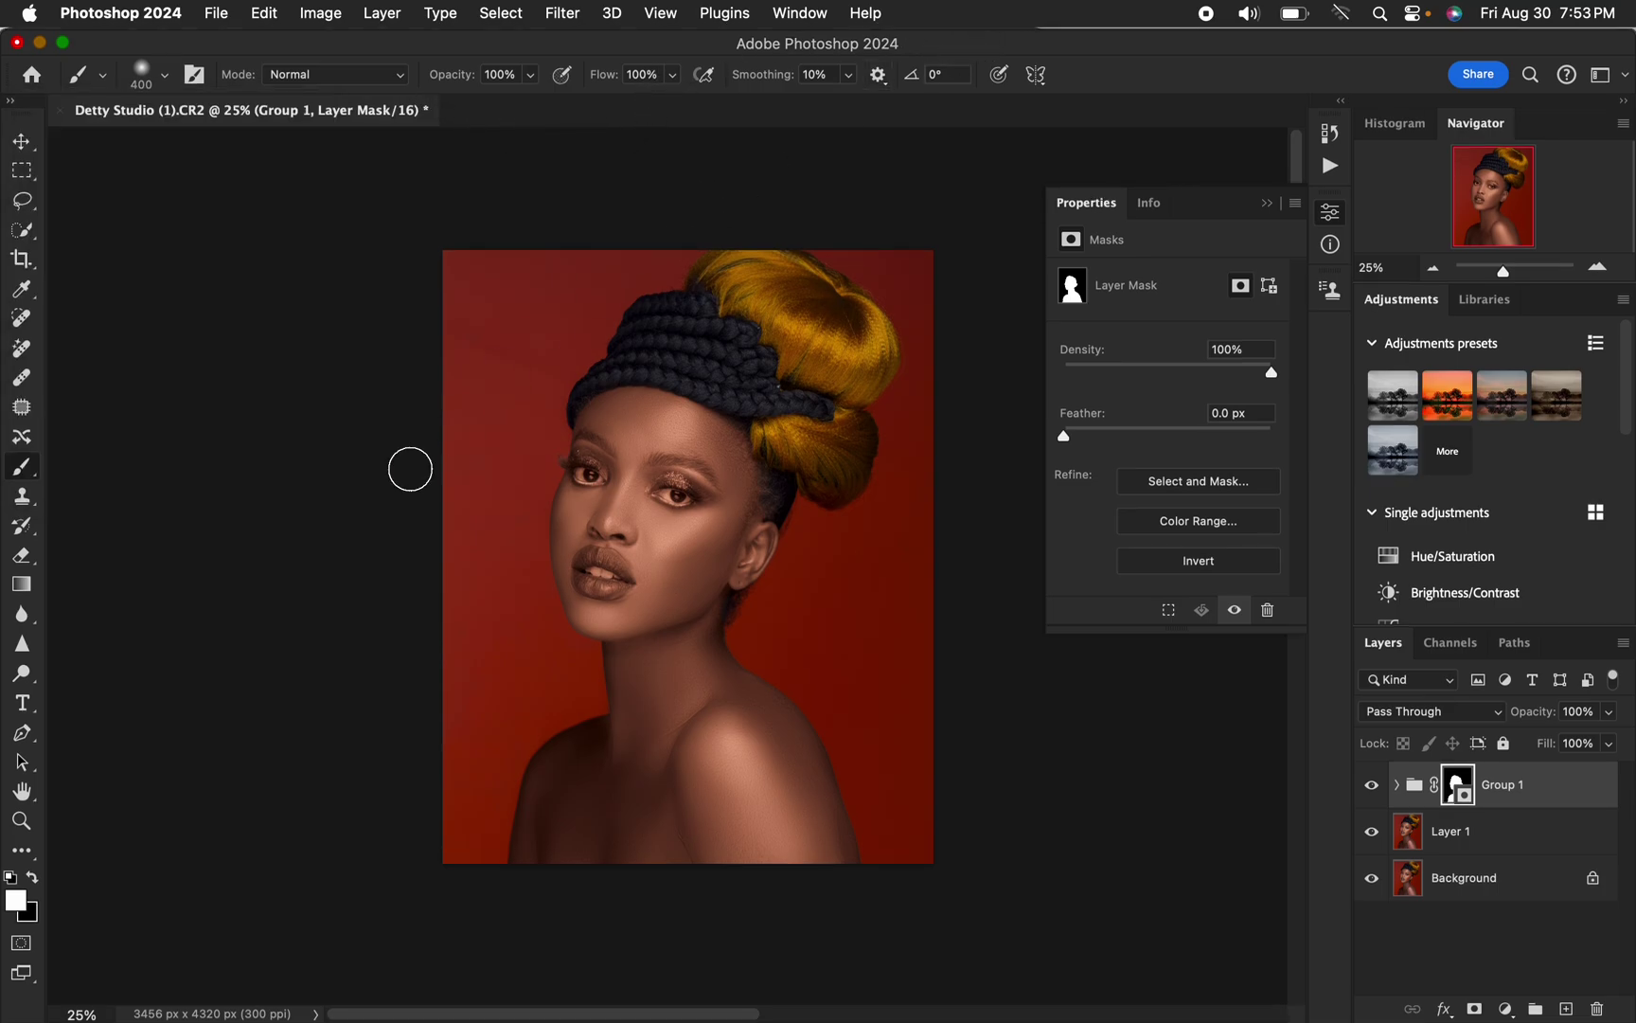
left_click(33, 879)
key("super+equal")
key("super+equal")
key("super+equal")
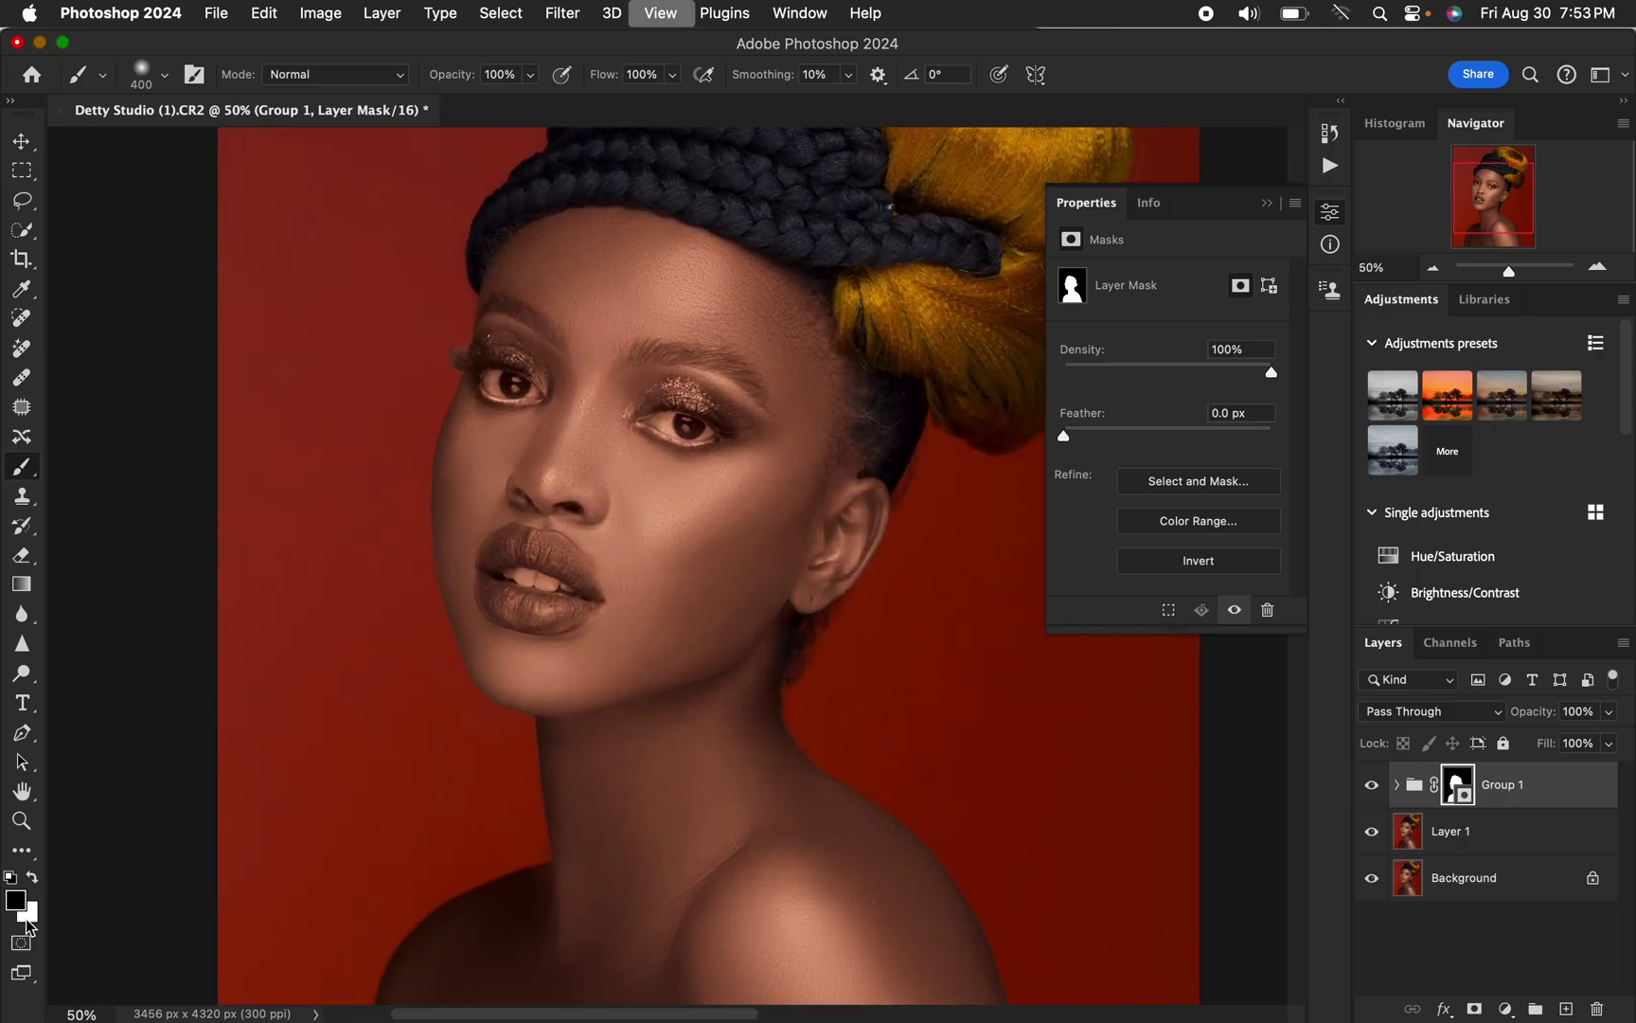
key("bracketleft")
key("bracketleft")
key("bracketleft")
key("bracketleft")
key("bracketleft")
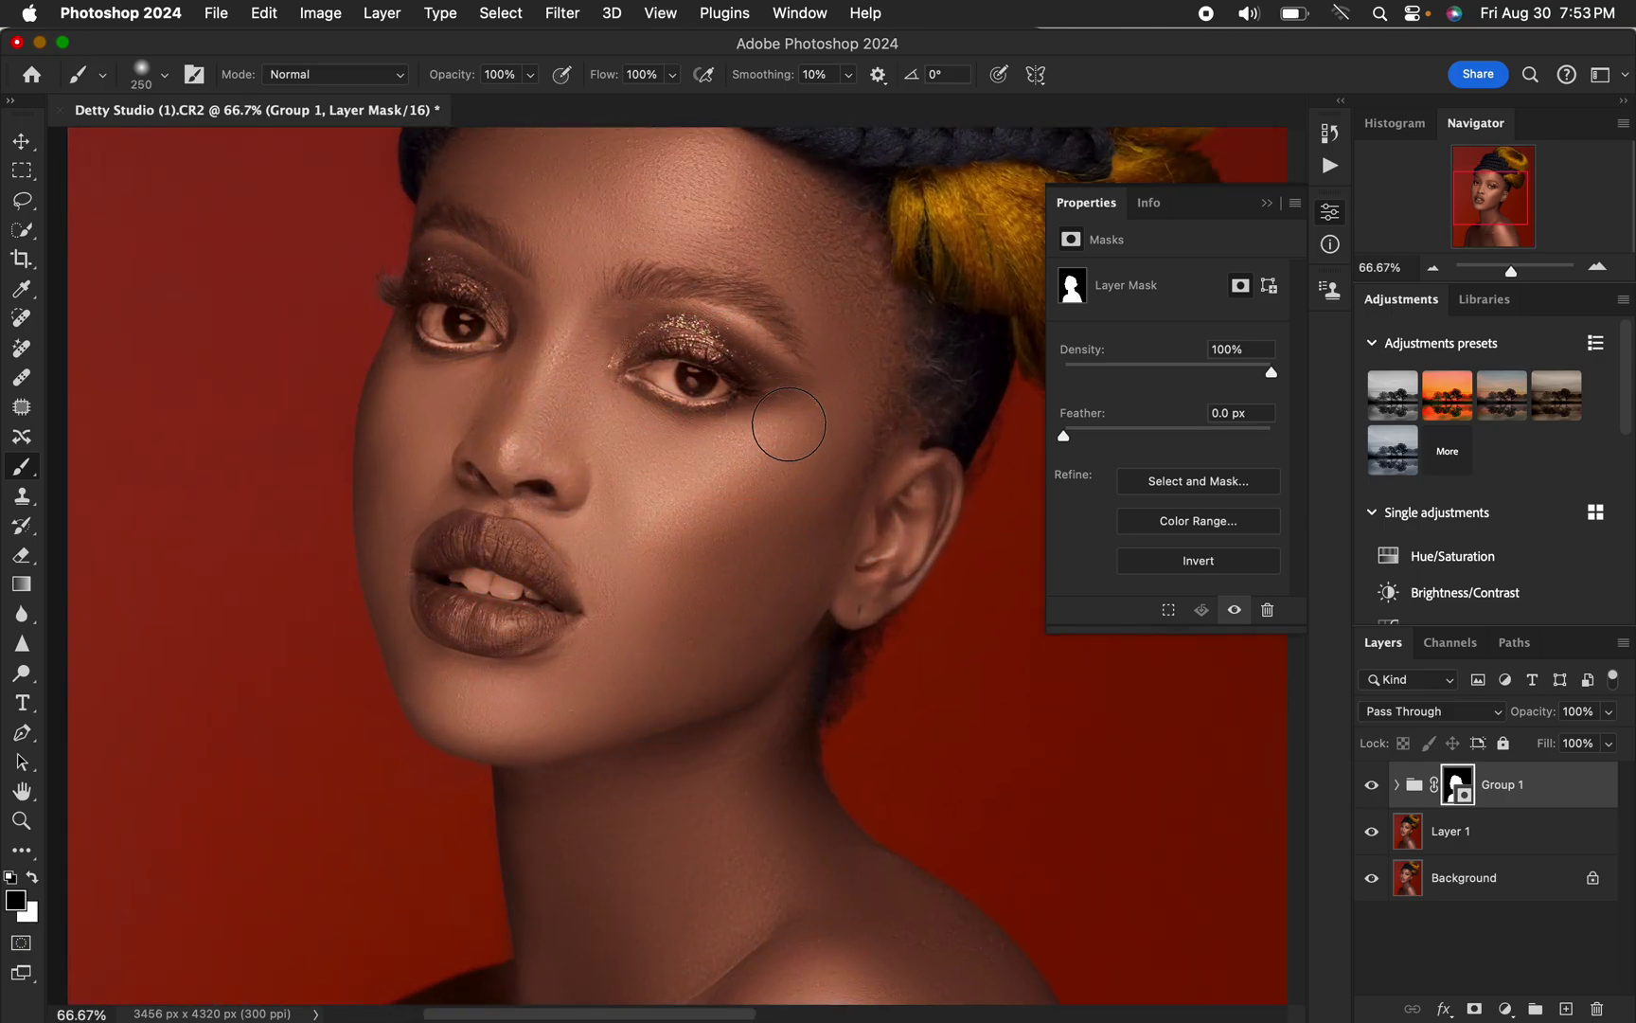
mouse_move(685, 382)
left_mouse_down()
mouse_move(642, 368)
mouse_move(707, 387)
mouse_move(713, 371)
mouse_move(654, 365)
mouse_move(652, 345)
mouse_move(704, 329)
mouse_move(675, 335)
mouse_move(754, 375)
mouse_move(696, 389)
mouse_move(760, 375)
mouse_move(709, 334)
mouse_move(735, 351)
mouse_move(679, 333)
mouse_move(629, 341)
mouse_move(637, 364)
mouse_move(691, 388)
mouse_move(734, 374)
left_mouse_up()
mouse_move(459, 322)
left_mouse_down()
mouse_move(453, 292)
mouse_move(464, 321)
mouse_move(475, 267)
mouse_move(435, 267)
mouse_move(464, 267)
mouse_move(500, 321)
mouse_move(445, 336)
mouse_move(431, 321)
mouse_move(478, 293)
mouse_move(523, 307)
left_mouse_up()
mouse_move(673, 335)
left_mouse_down()
mouse_move(771, 358)
mouse_move(646, 399)
left_mouse_up()
Paint Group 1's mask black over the lips and teeth to restore their original color
mouse_move(463, 547)
left_mouse_down()
mouse_move(443, 591)
mouse_move(457, 610)
mouse_move(560, 622)
mouse_move(464, 523)
mouse_move(511, 603)
mouse_move(481, 589)
mouse_move(552, 622)
mouse_move(500, 546)
mouse_move(449, 533)
mouse_move(423, 577)
mouse_move(529, 515)
left_mouse_up()
key("super+minus")
key("super+minus")
key("super+minus")
key("super+equal")
key("super+equal")
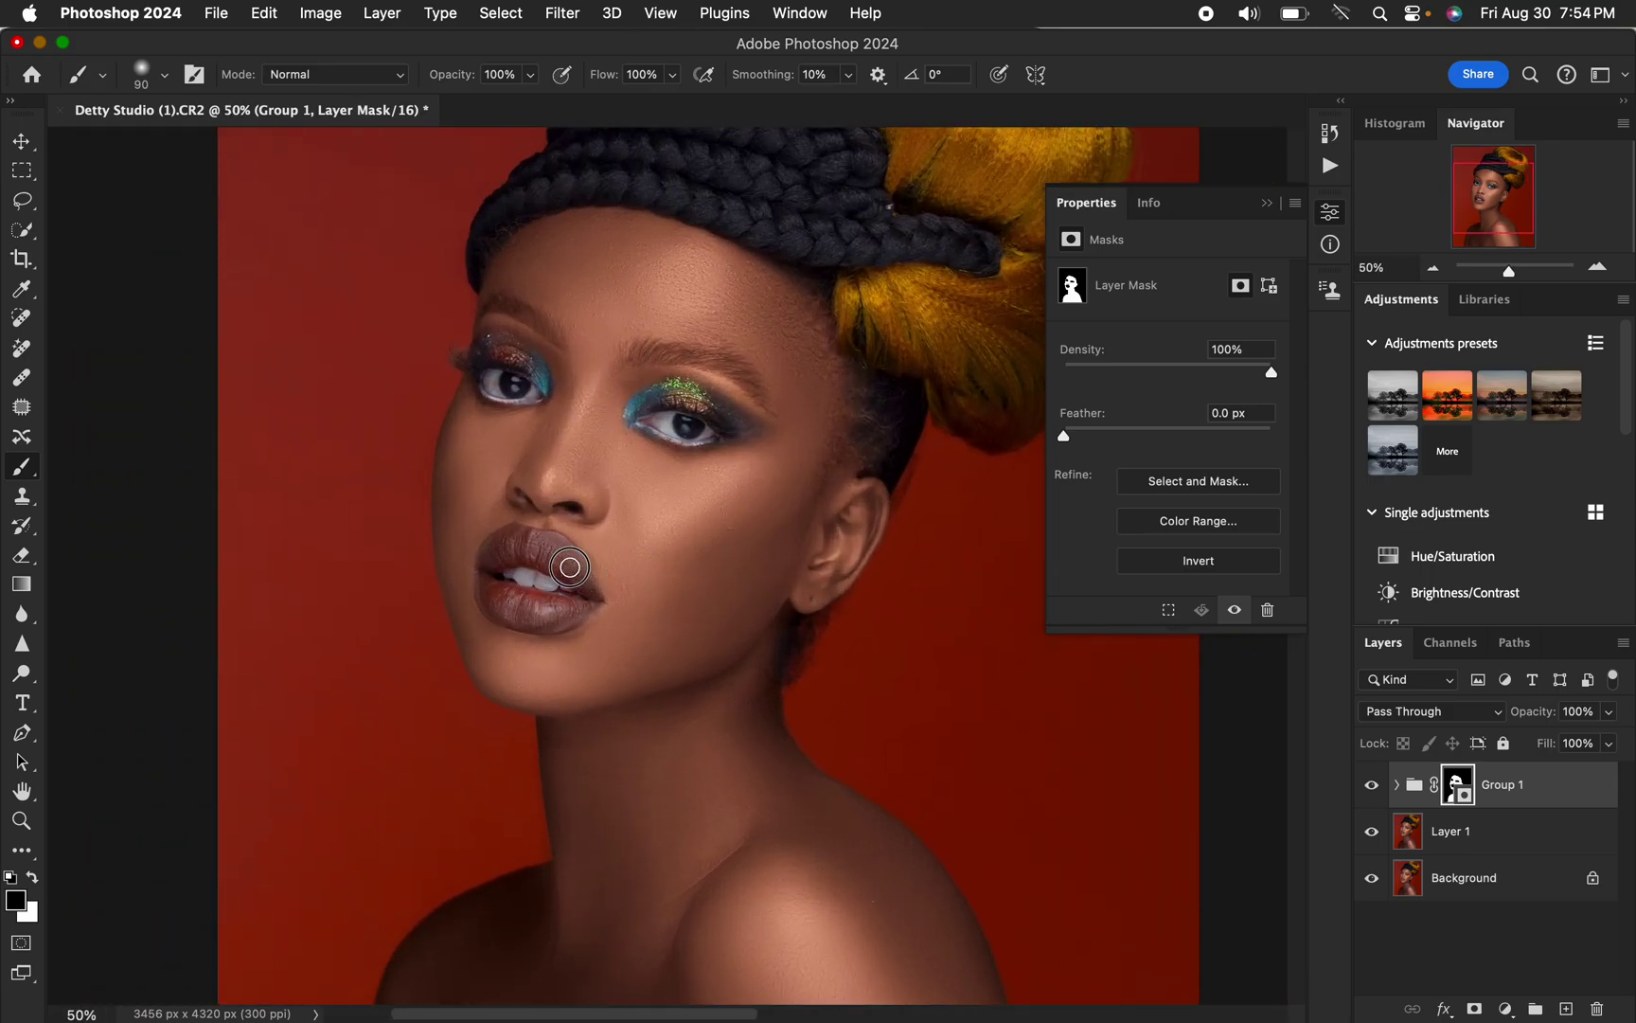
Partly restore the cheek blush by painting black on Group 1's mask with a 250 px brush at 19% opacity
left_click(1370, 788)
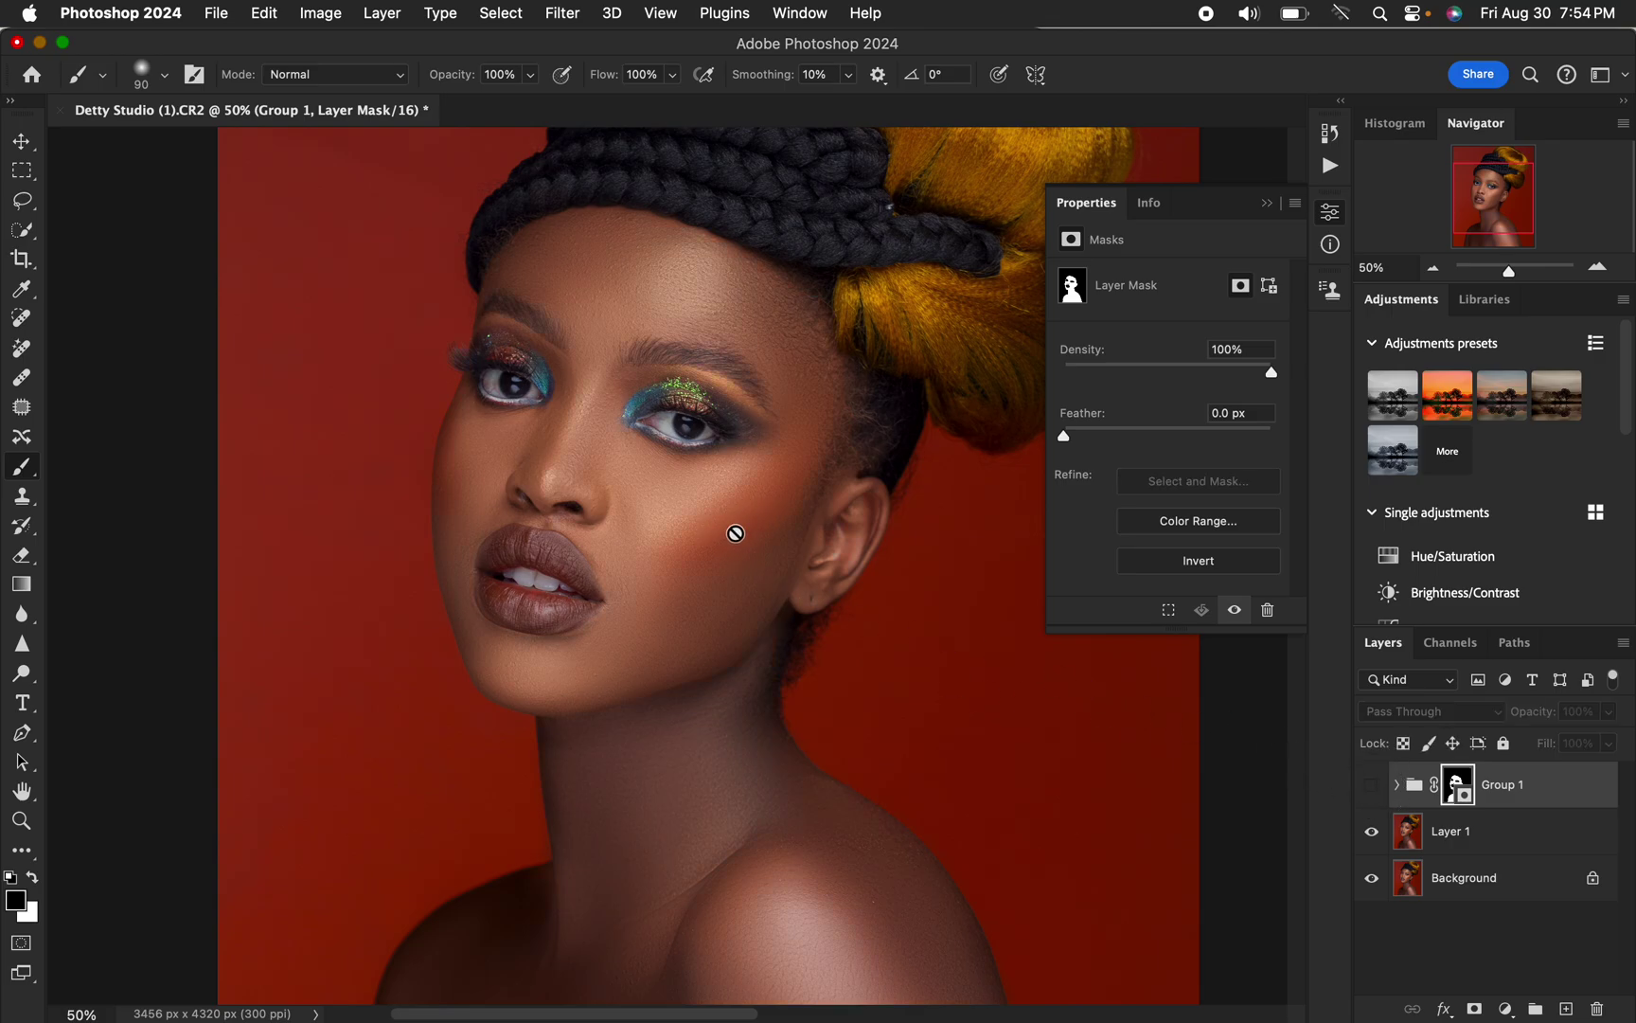
left_click(1369, 786)
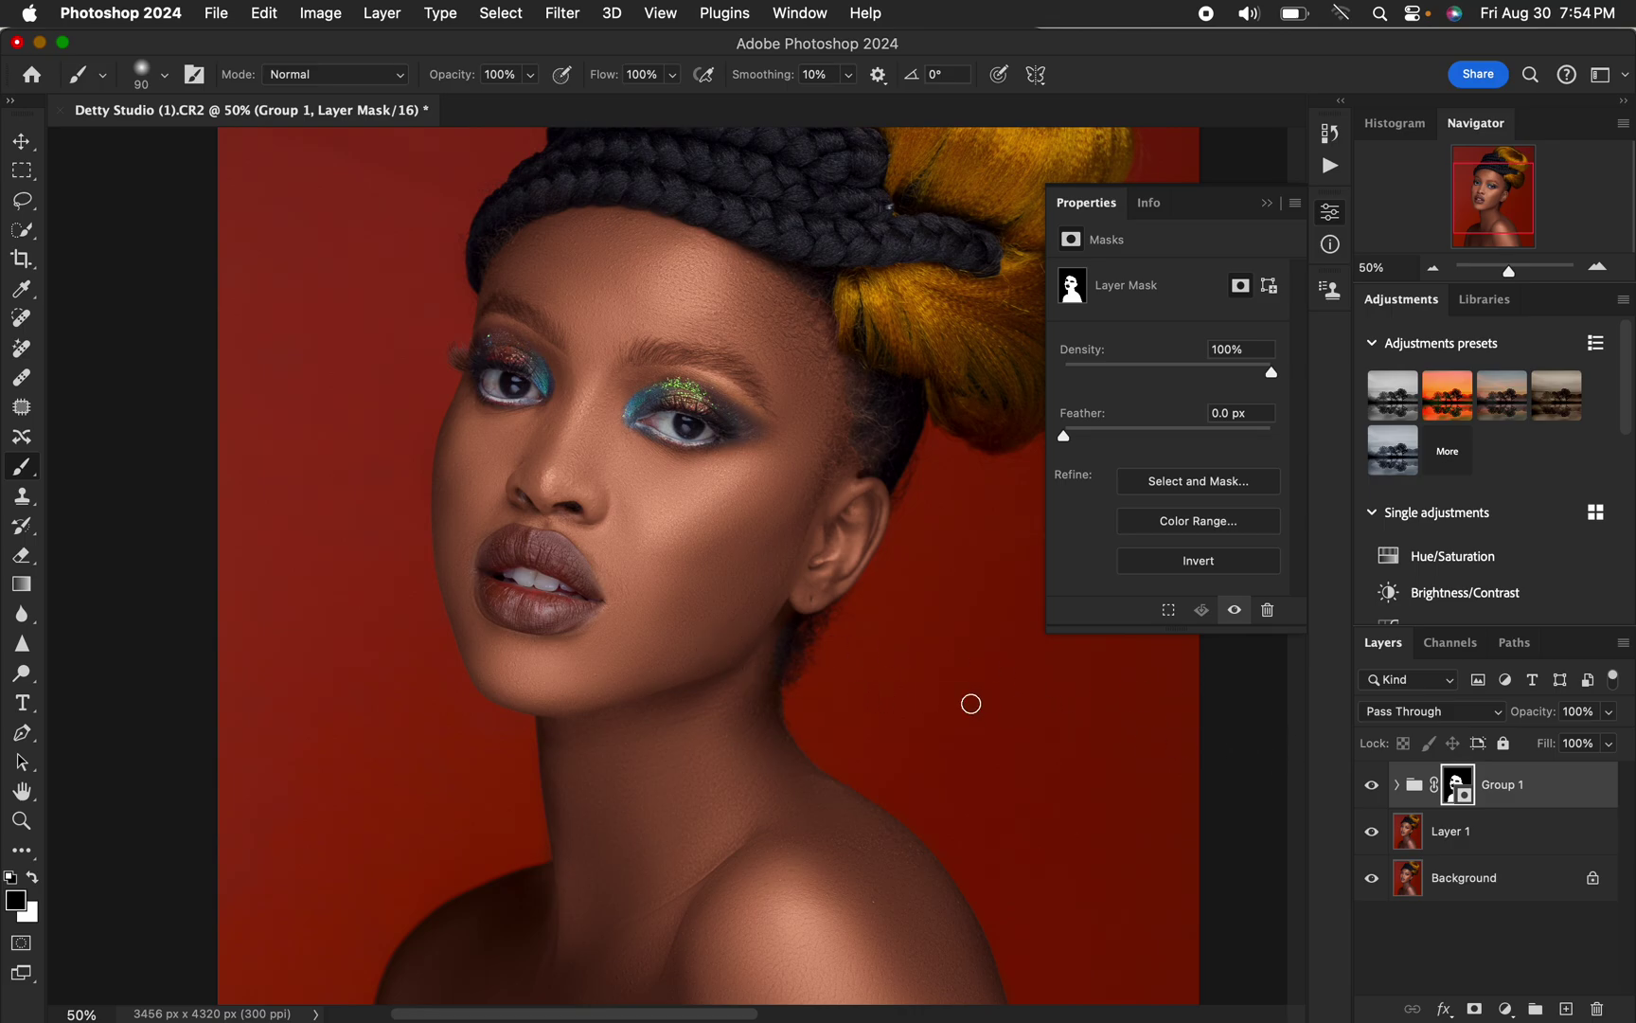
left_click_drag(535, 76, 454, 104)
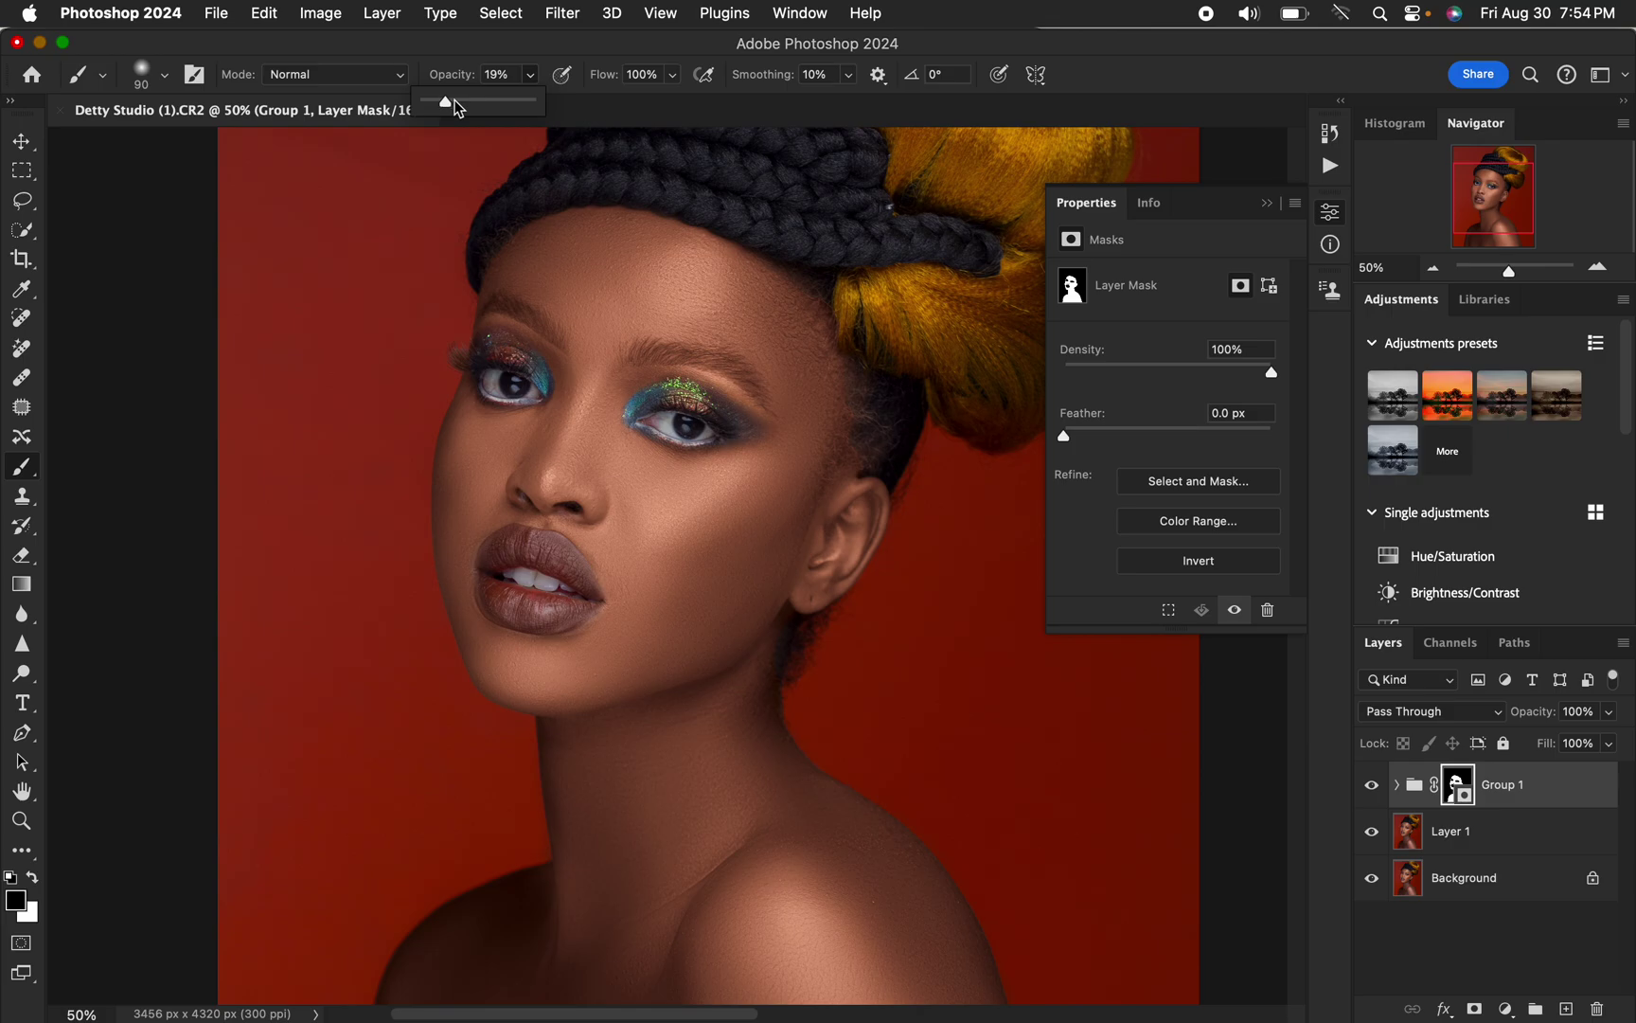
key("bracketright")
key("bracketright")
key("bracketright")
left_click(1373, 785)
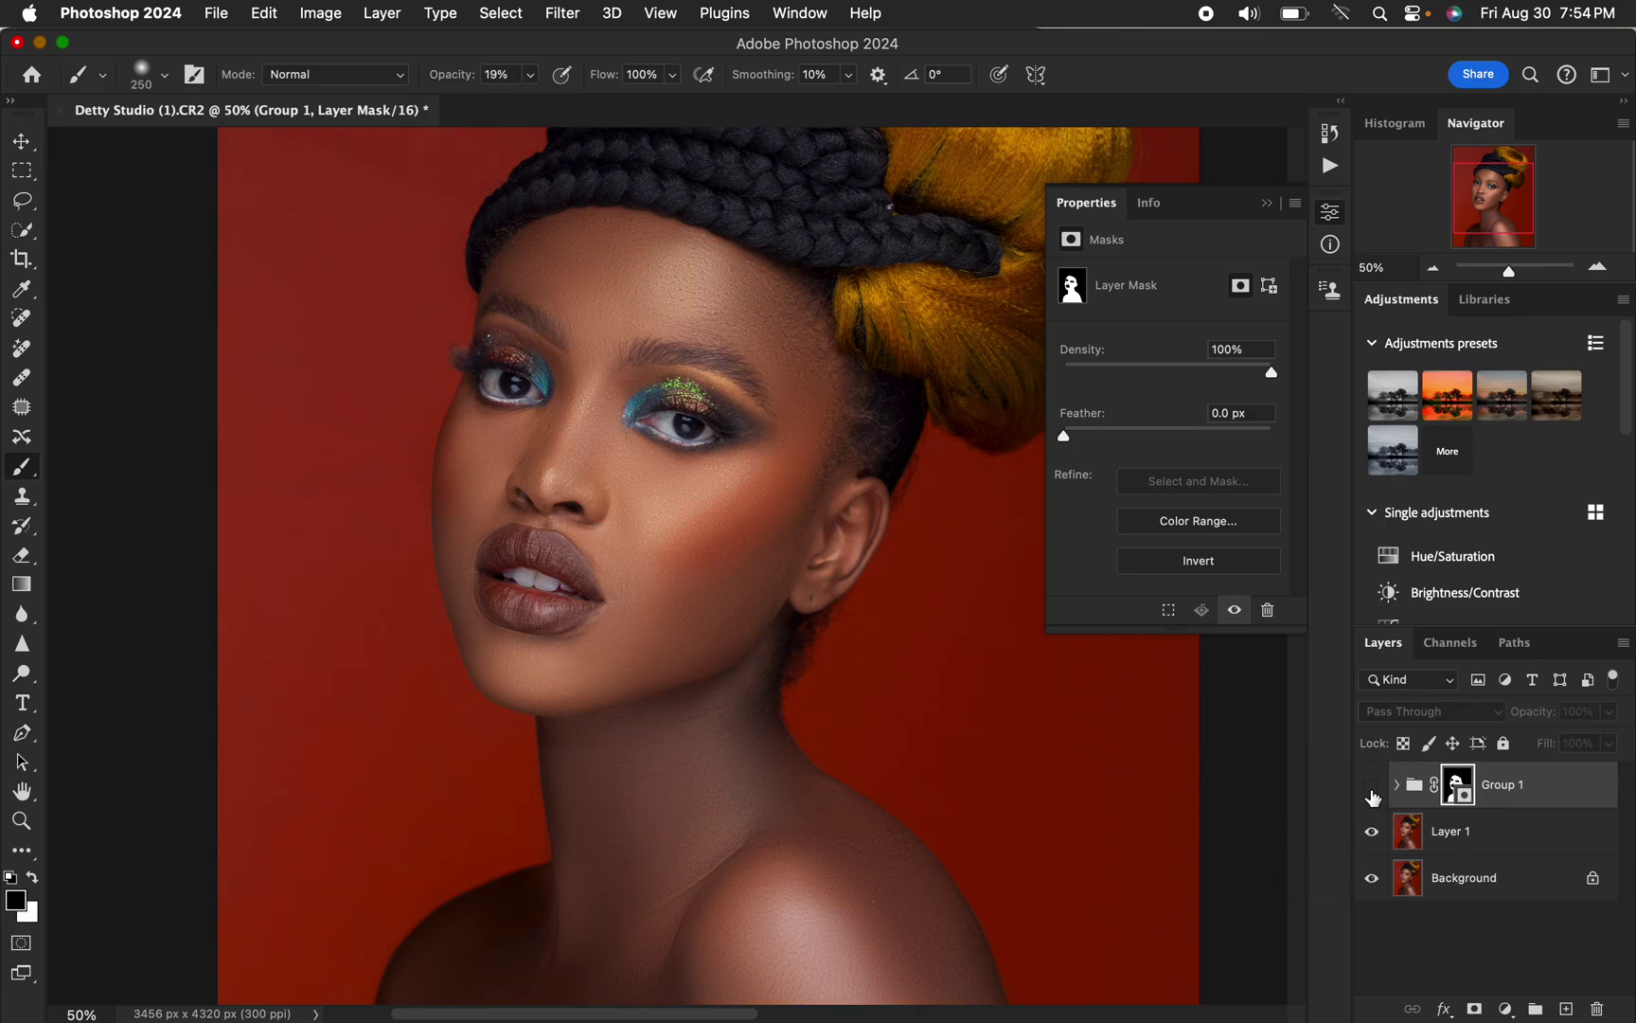
left_click(1372, 786)
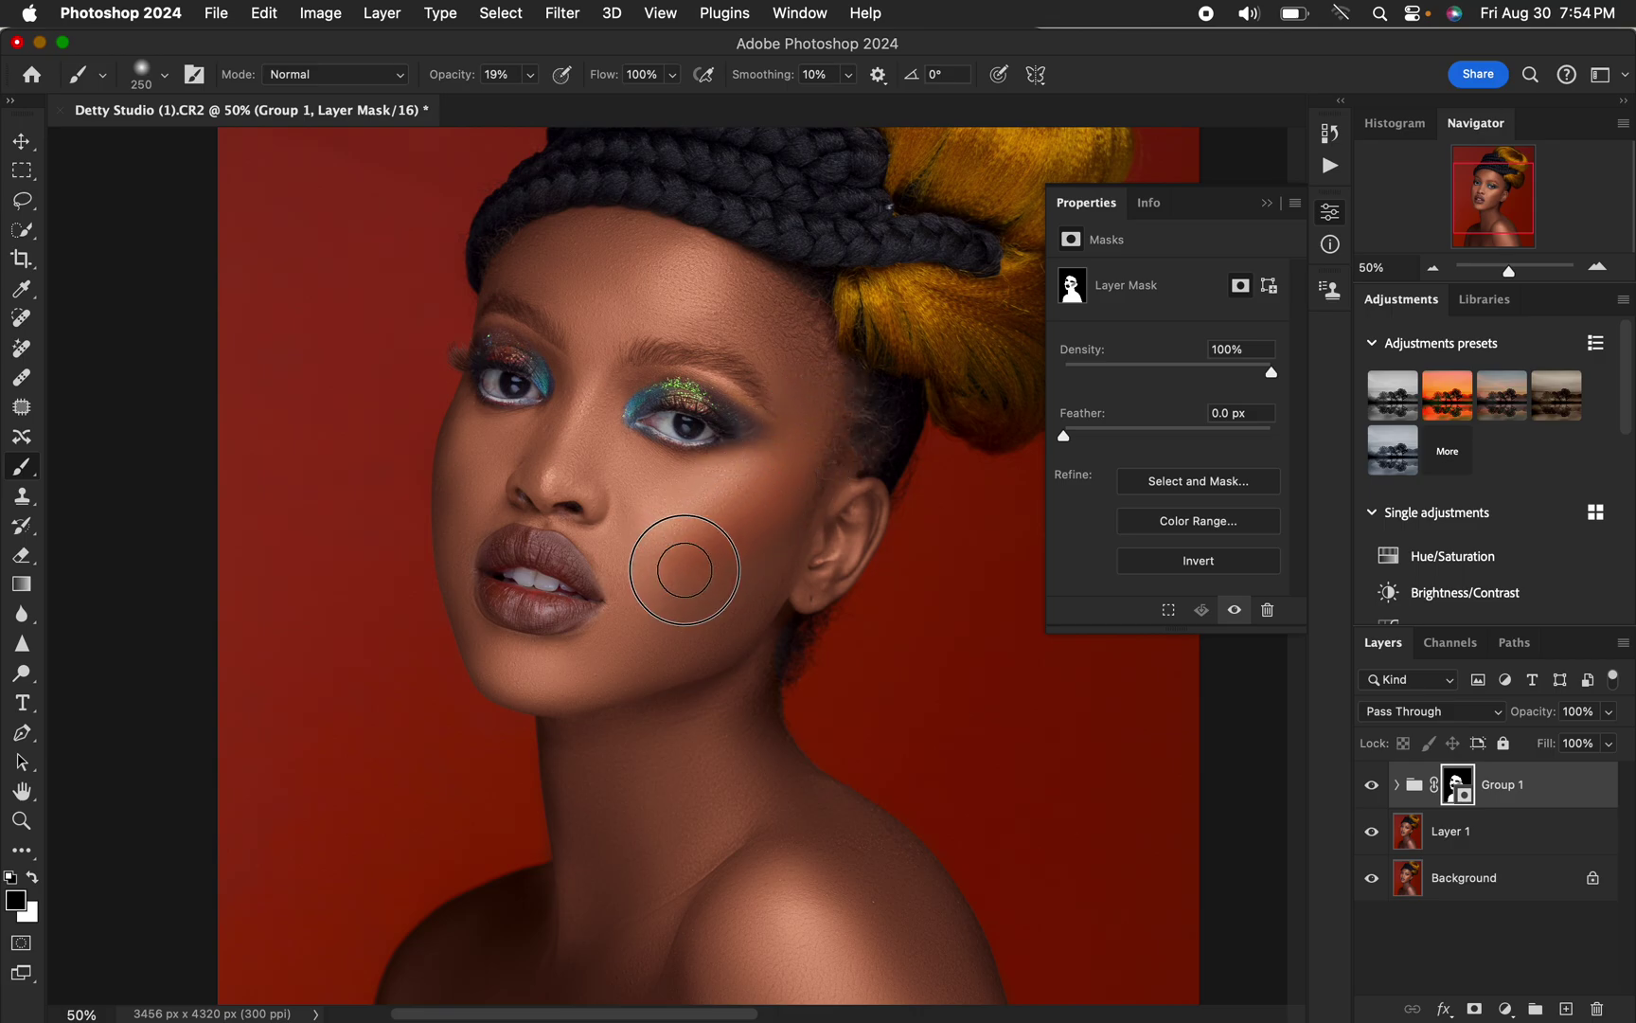
mouse_move(698, 537)
left_mouse_down()
mouse_move(800, 462)
mouse_move(675, 571)
mouse_move(806, 435)
mouse_move(683, 563)
mouse_move(773, 483)
left_mouse_up()
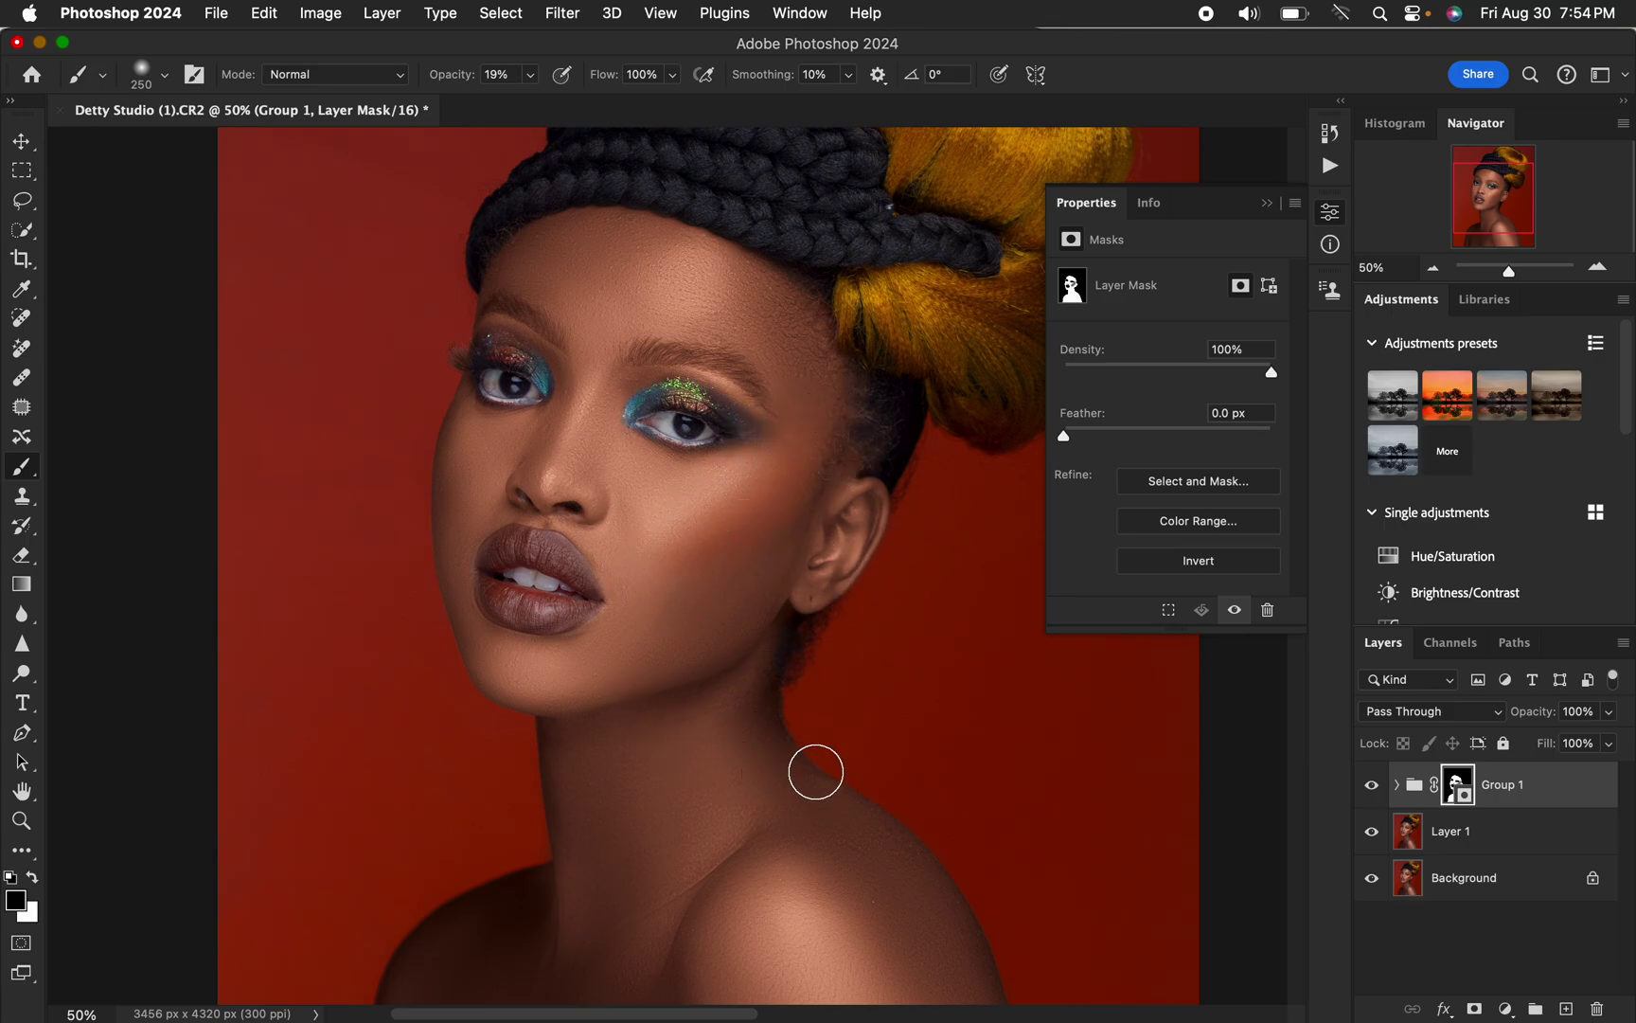
Compare the whole portrait with Group 1 hidden and shown
key("super+minus")
key("super+minus")
key("super+plus")
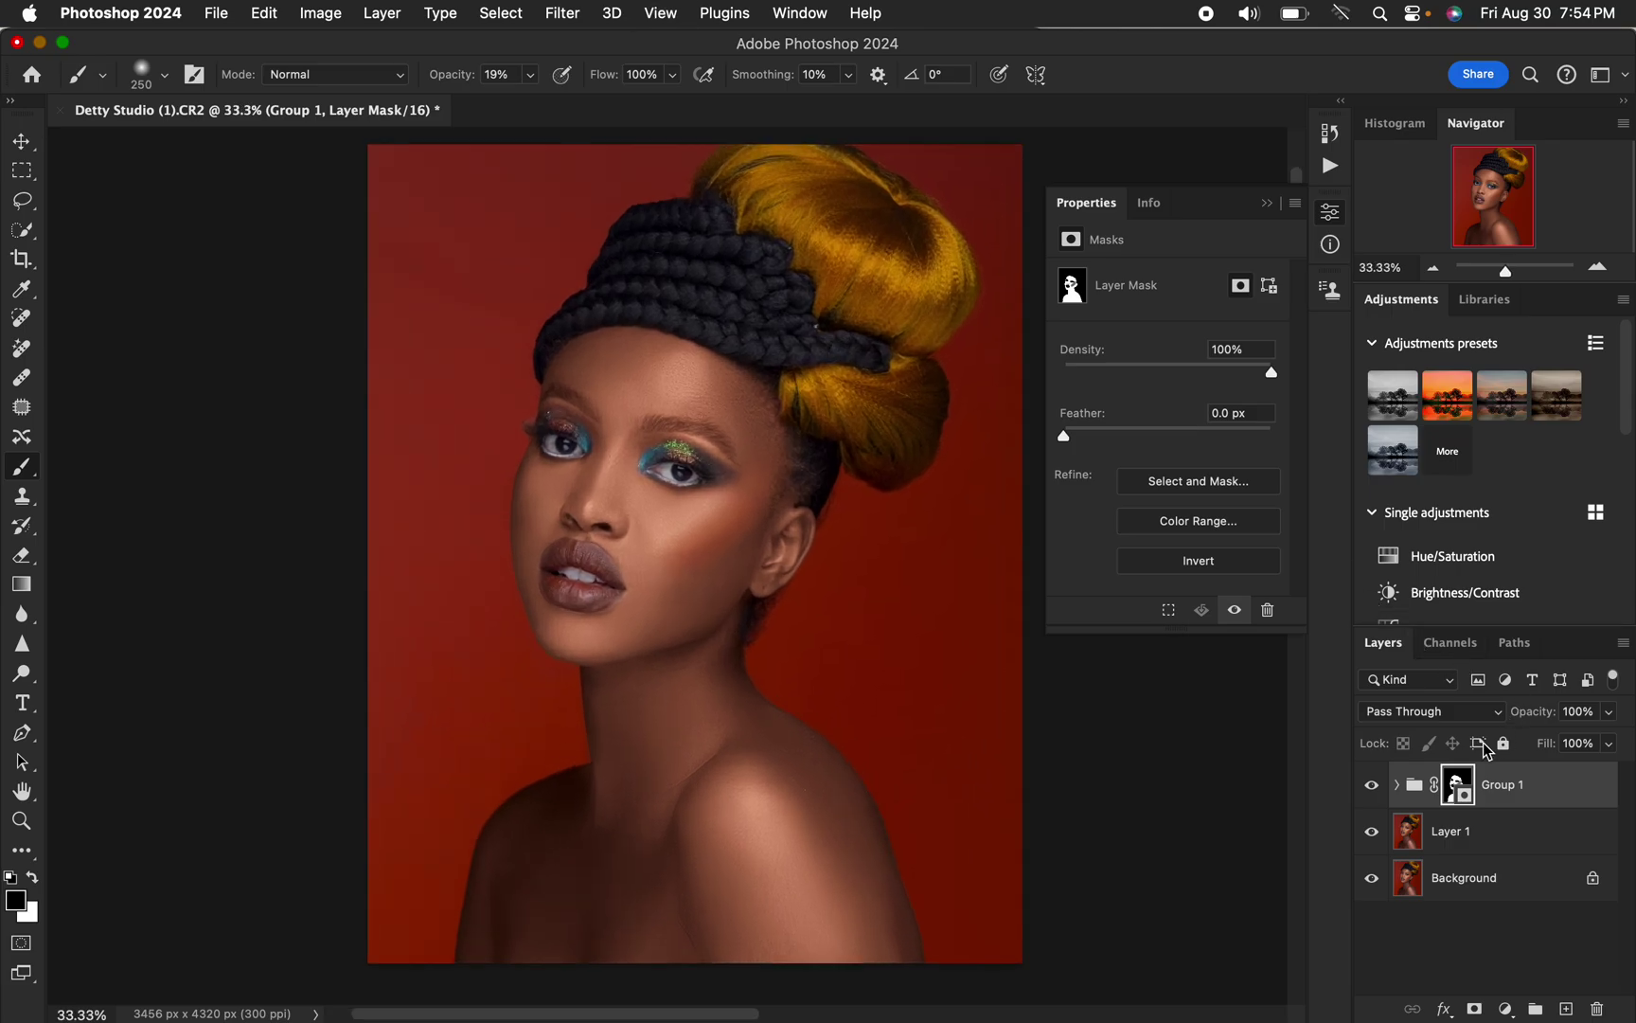
left_click(1368, 785)
left_click(1369, 788)
left_click(1370, 790)
Change the middle color stop of Gradient Map 1 in Group 1 to the more saturated brown #9e6745
left_click(1398, 795)
left_click(1428, 837)
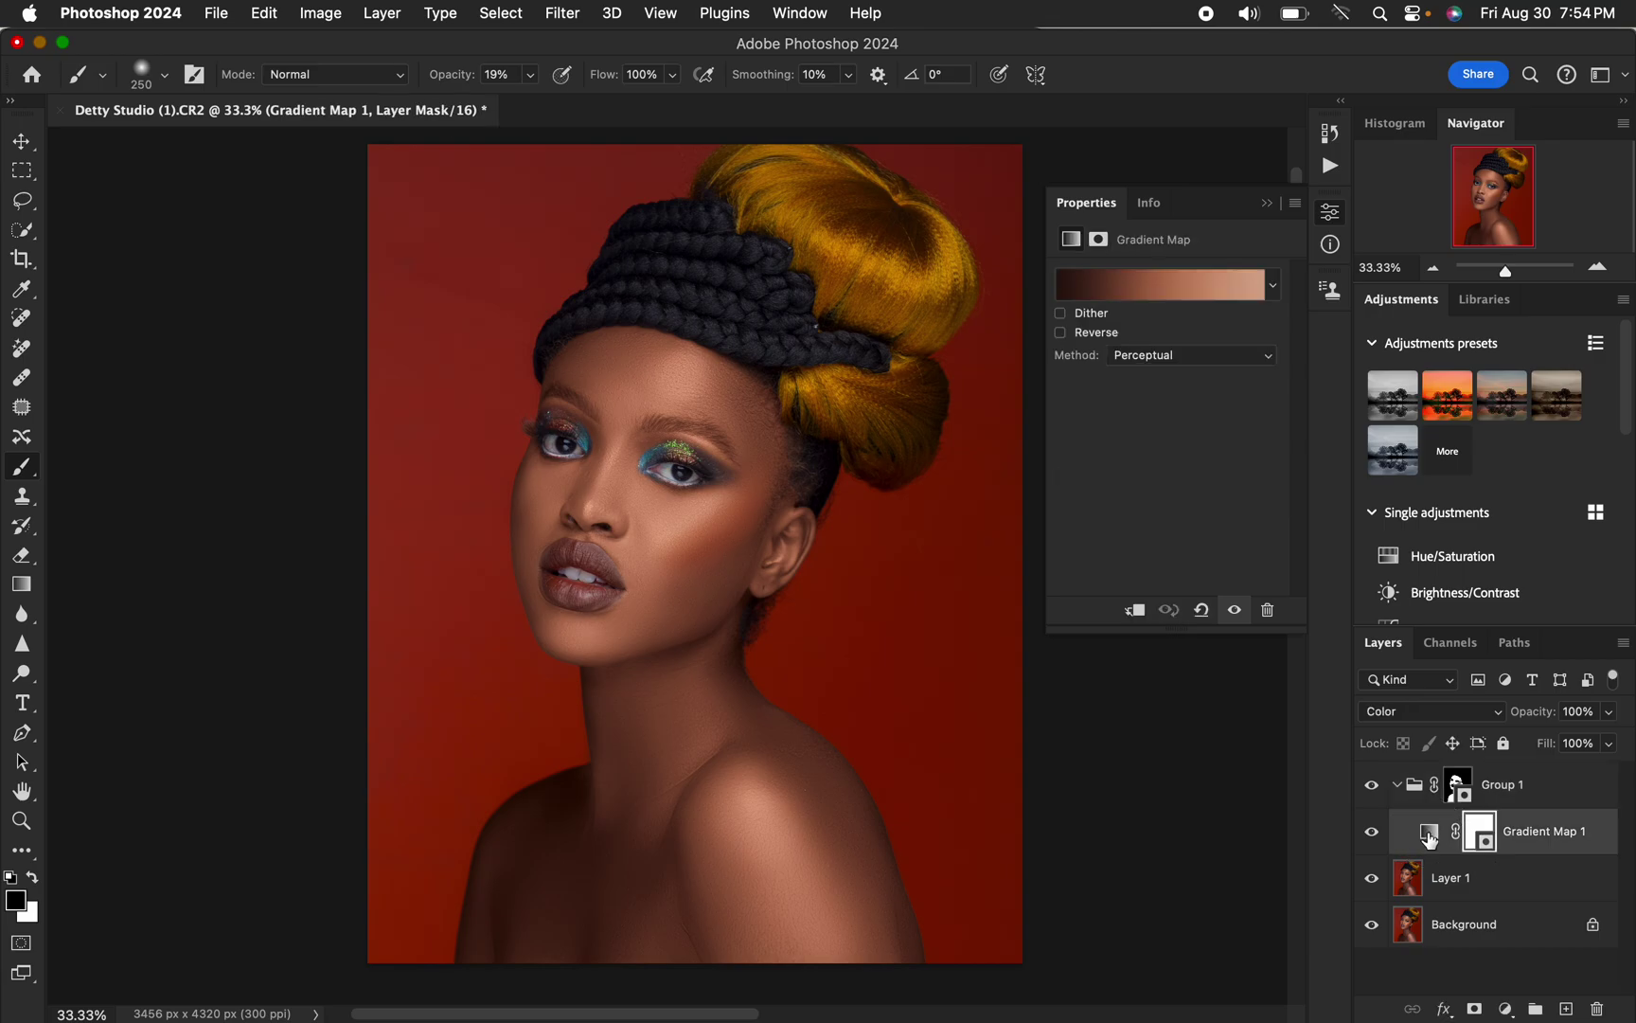
left_click(1151, 282)
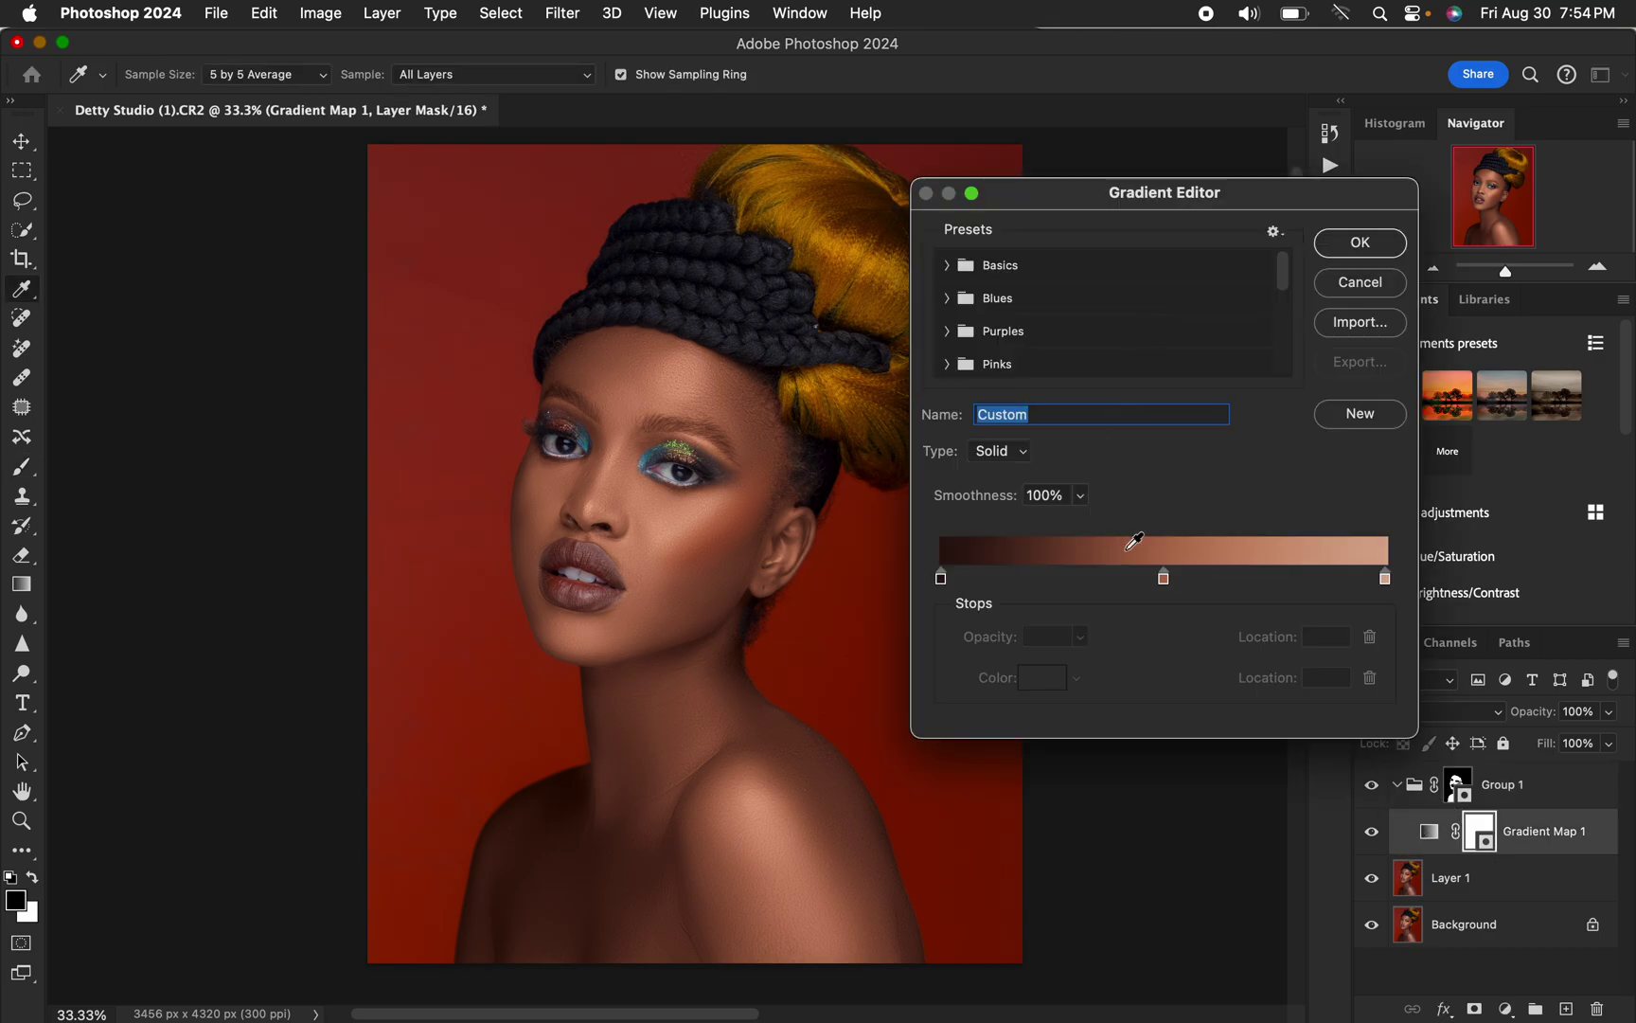
left_click(1164, 579)
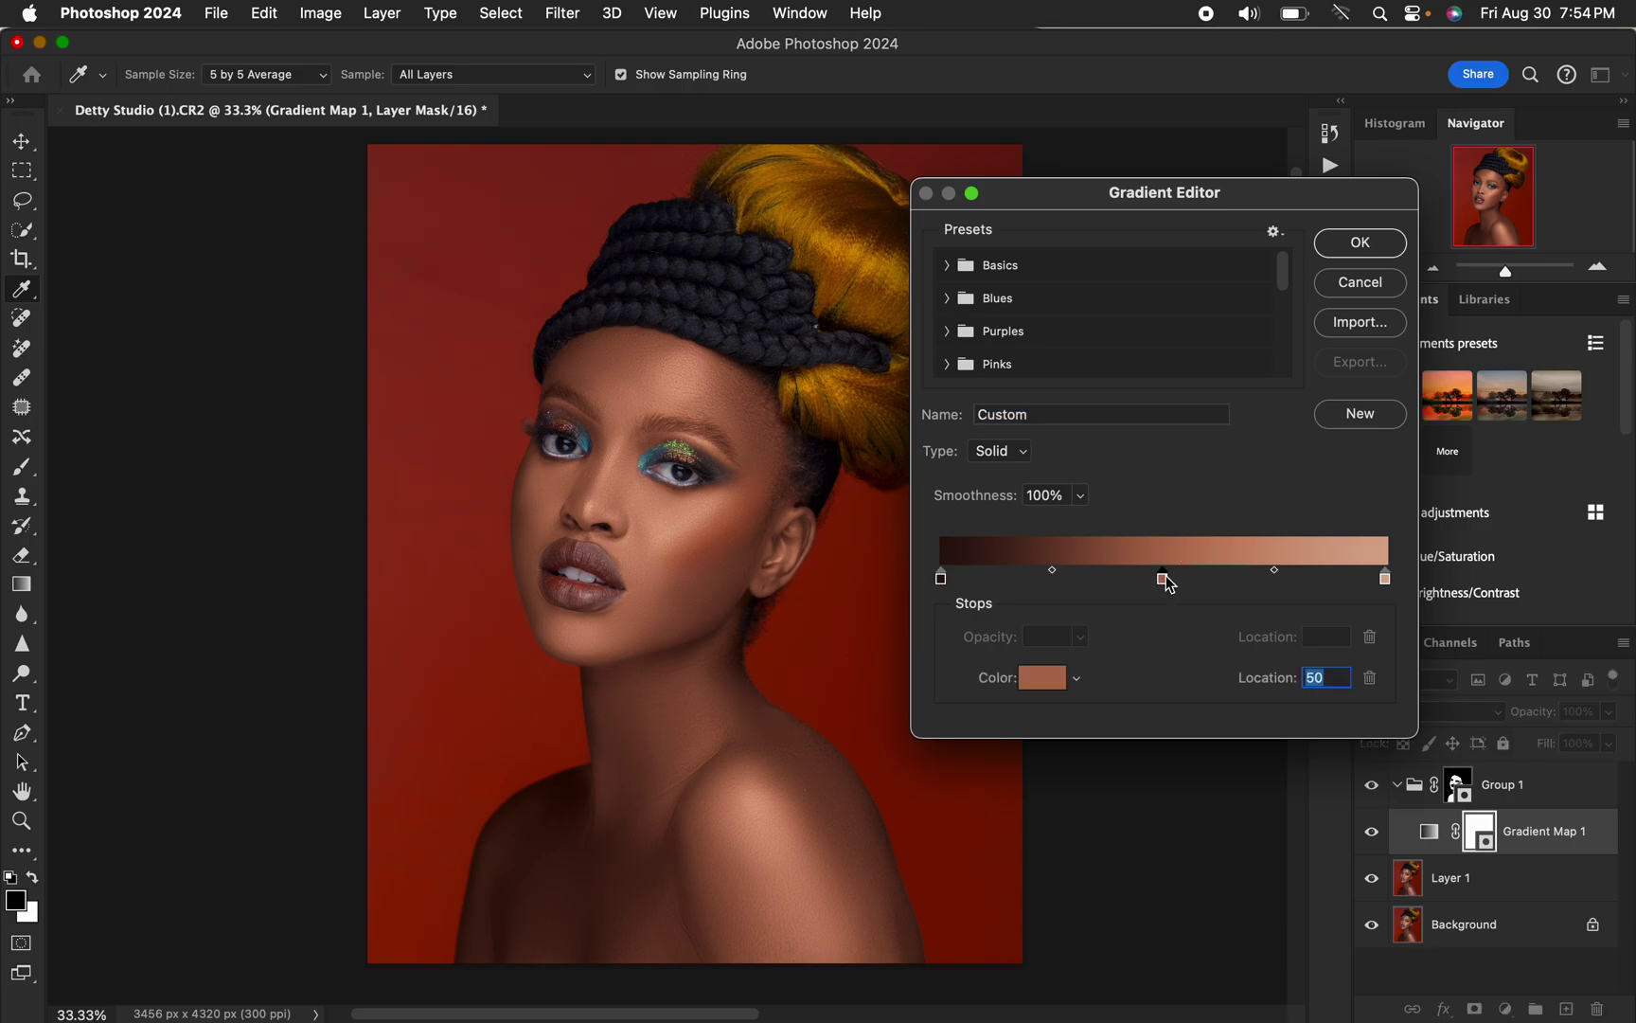
left_click(1037, 678)
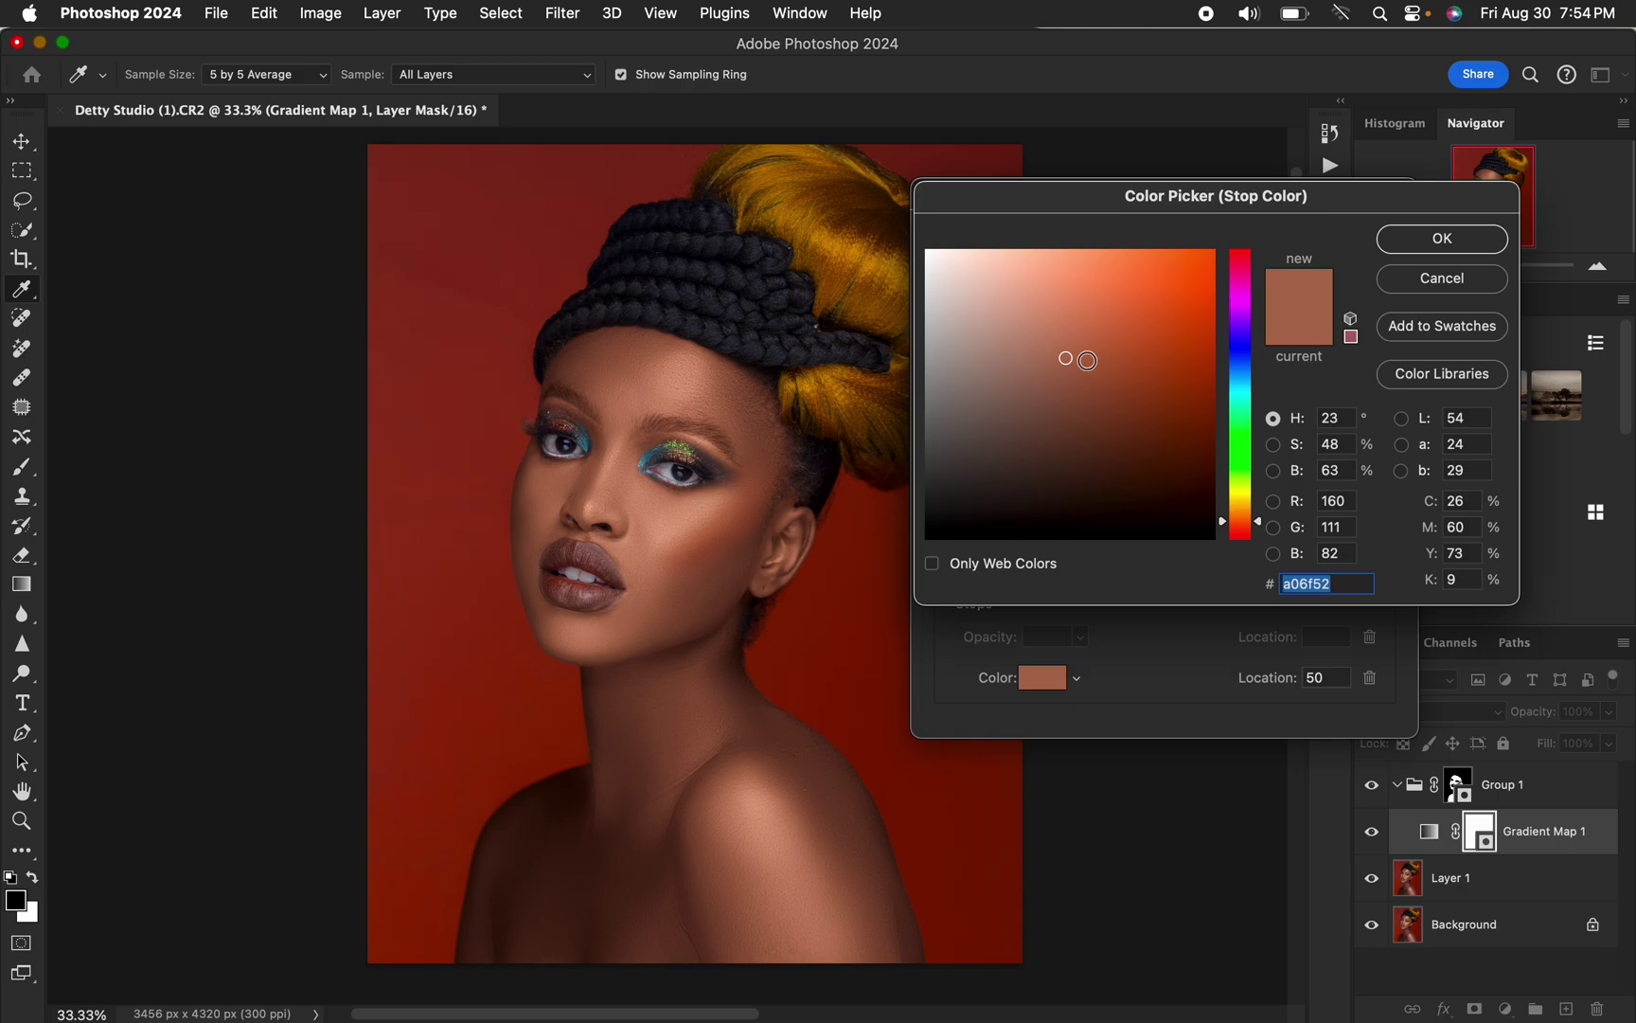
left_click_drag(1065, 358, 1088, 359)
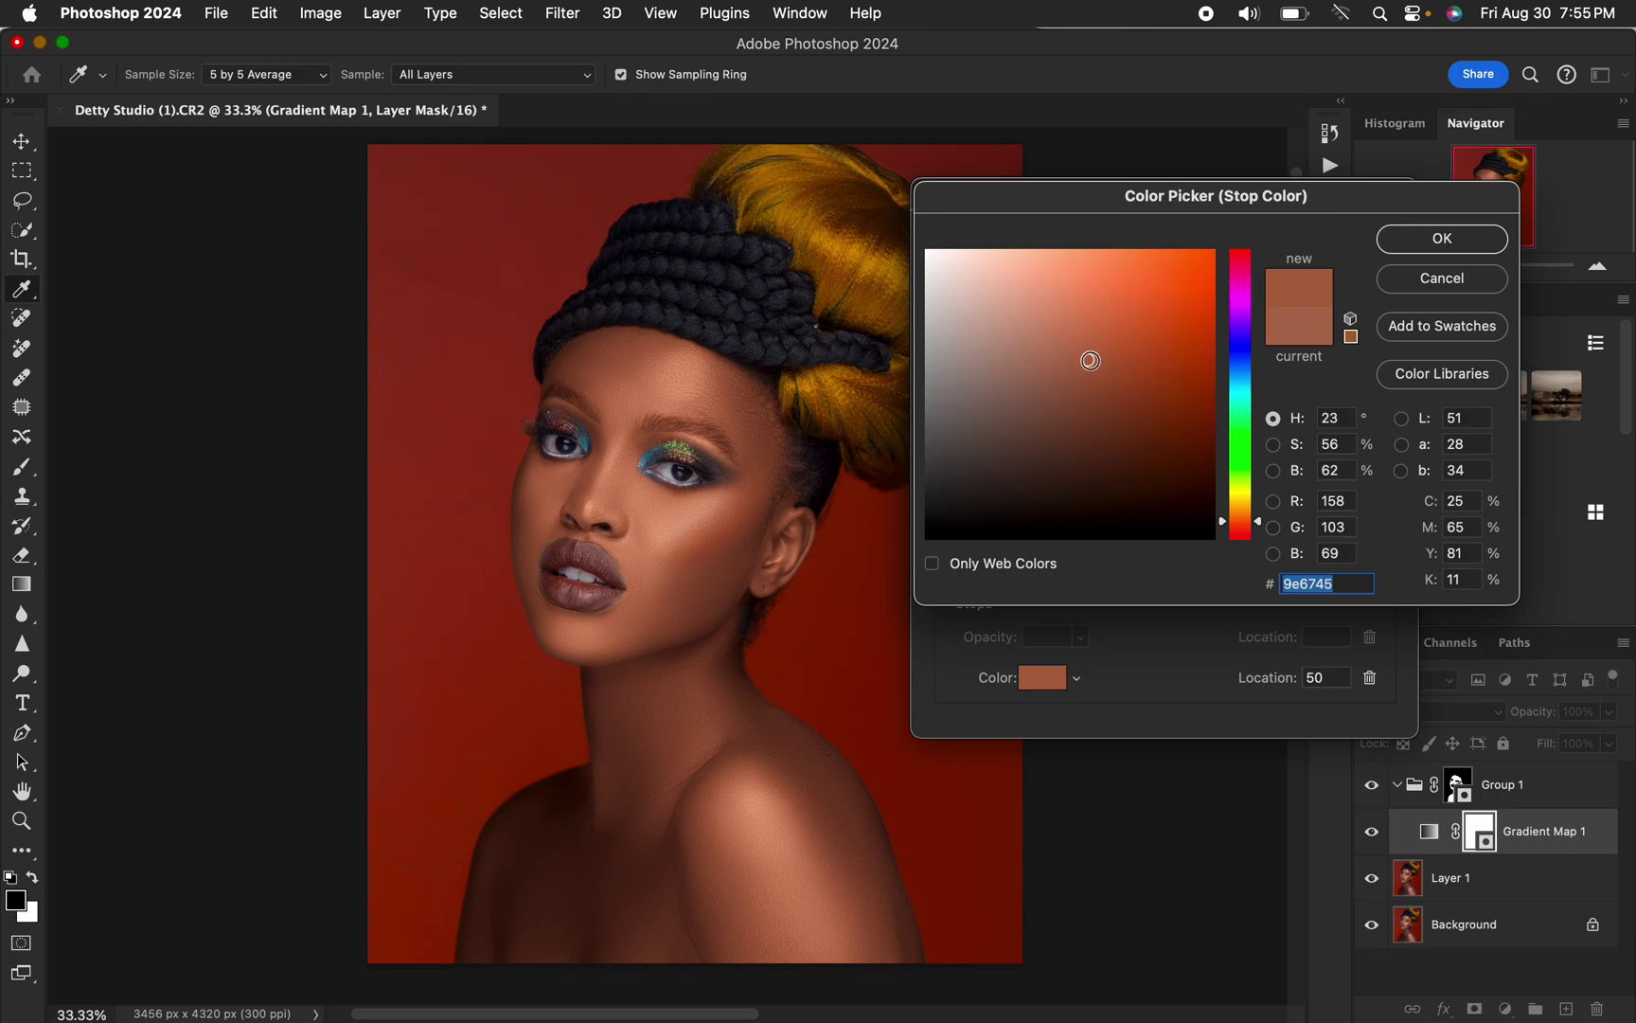
left_click(1423, 240)
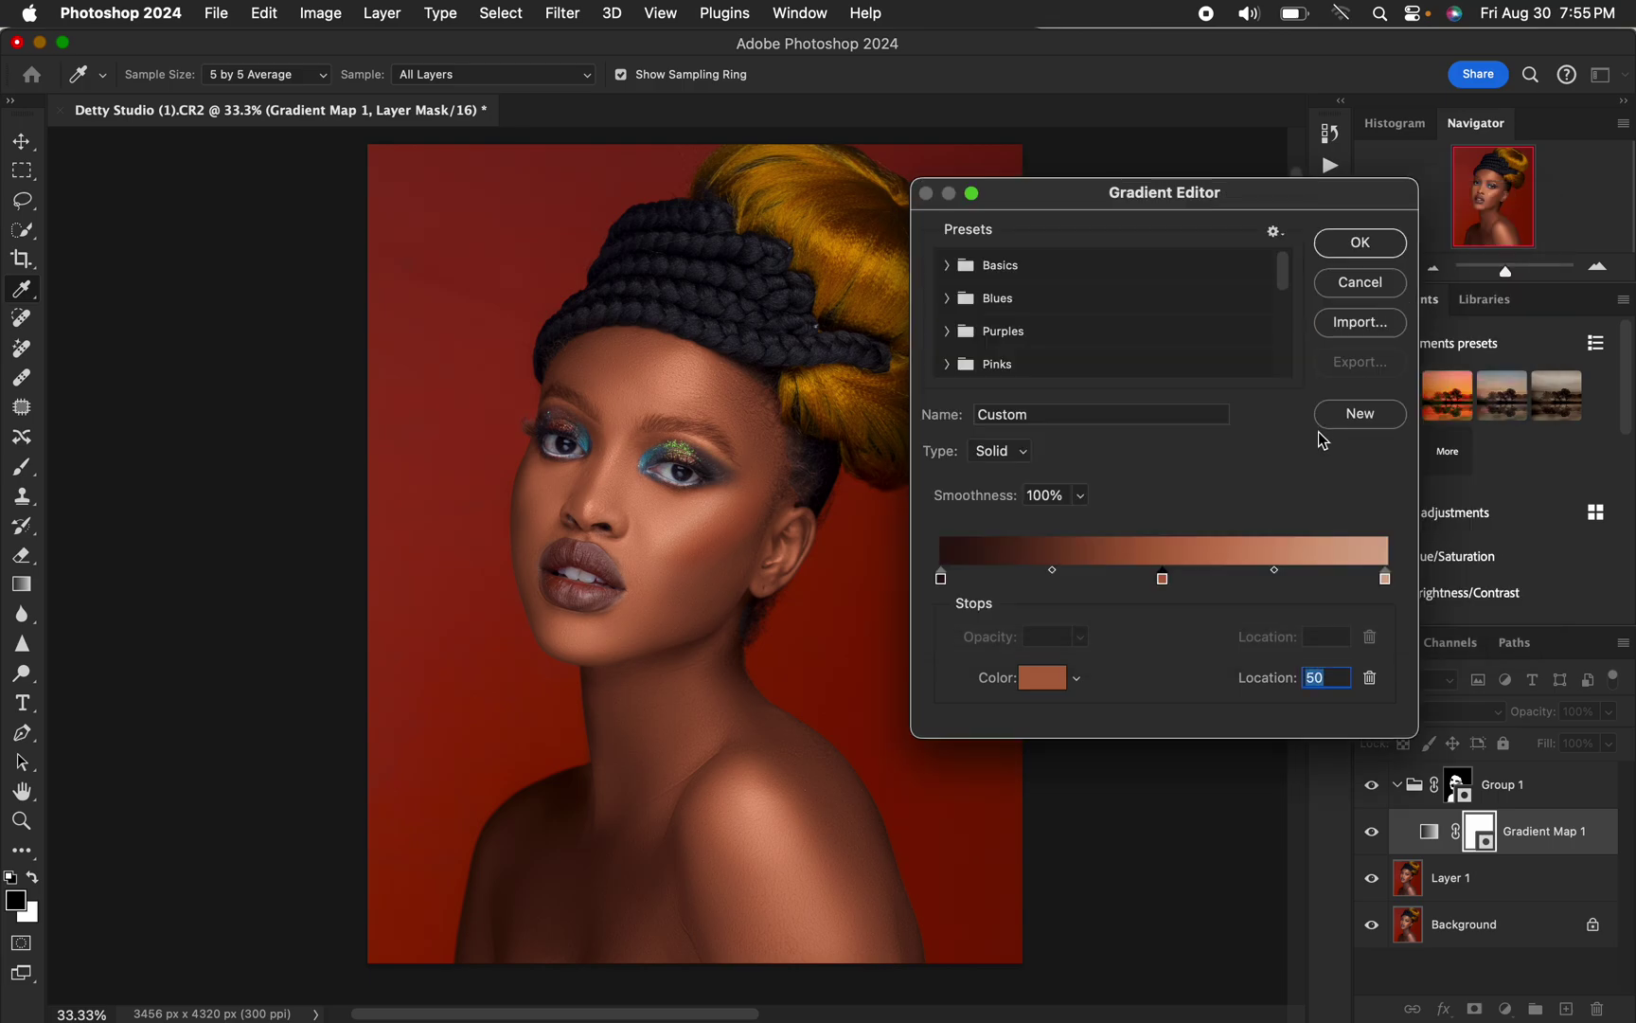
left_click(1361, 248)
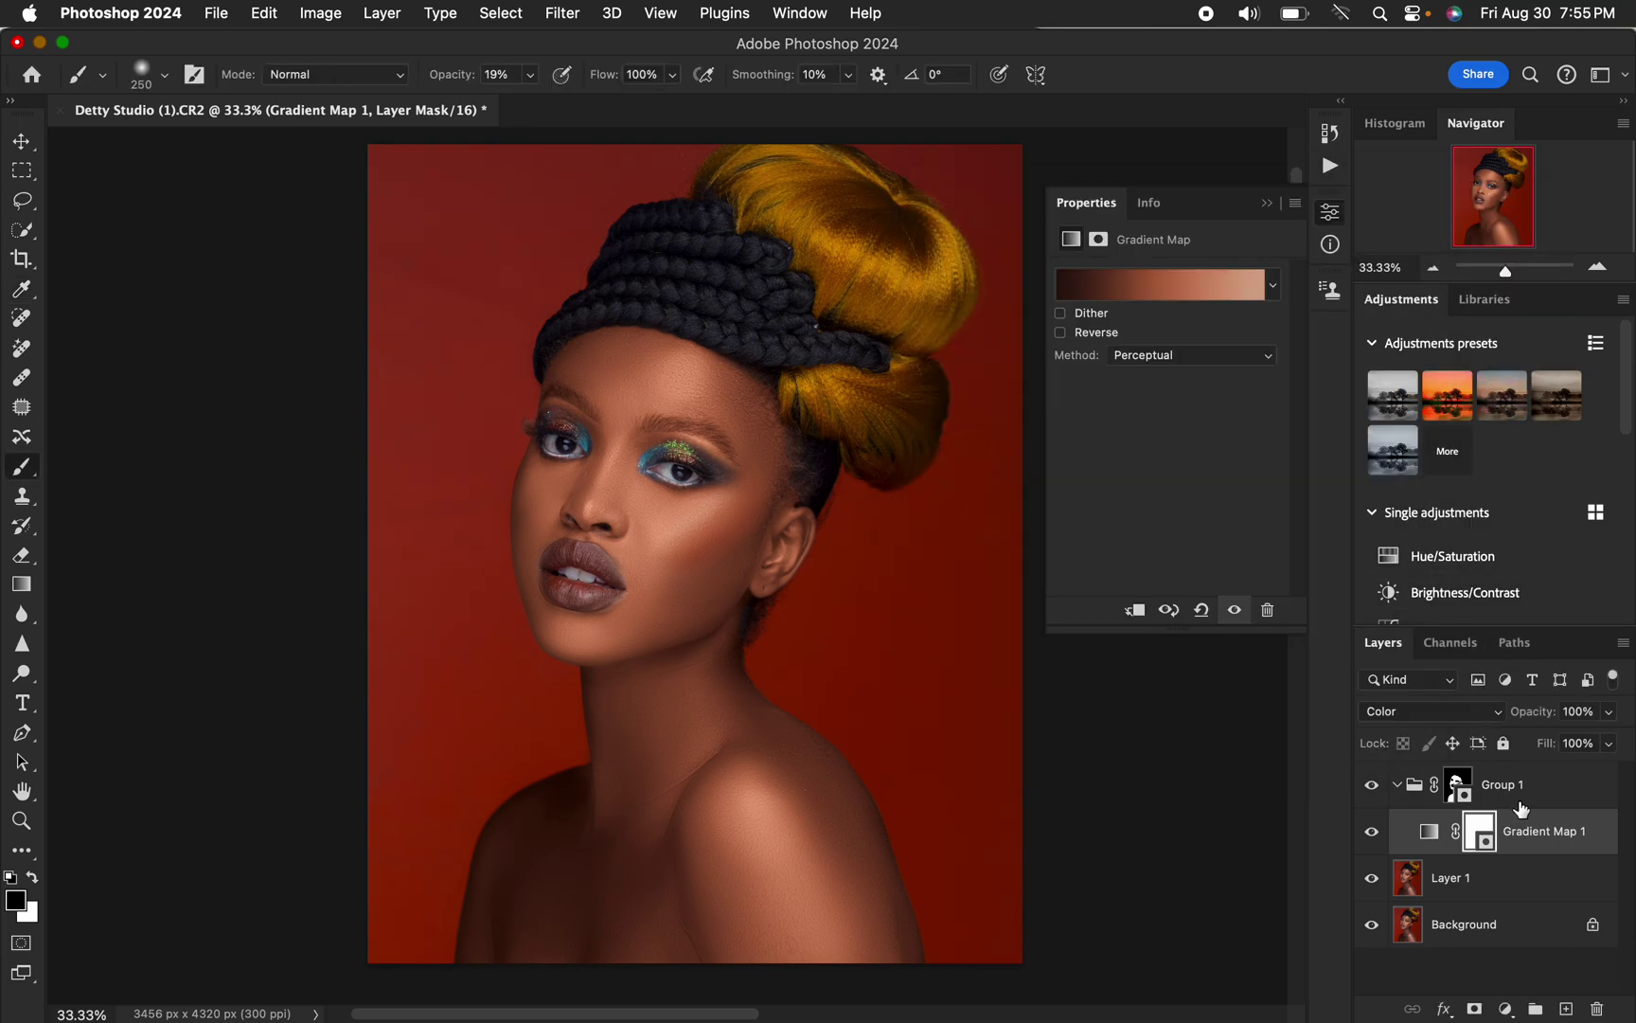
Lower Gradient Map 1's opacity to 82% and compare the portrait with Group 1 hidden and shown
left_click(1613, 718)
left_click_drag(1614, 738, 1584, 743)
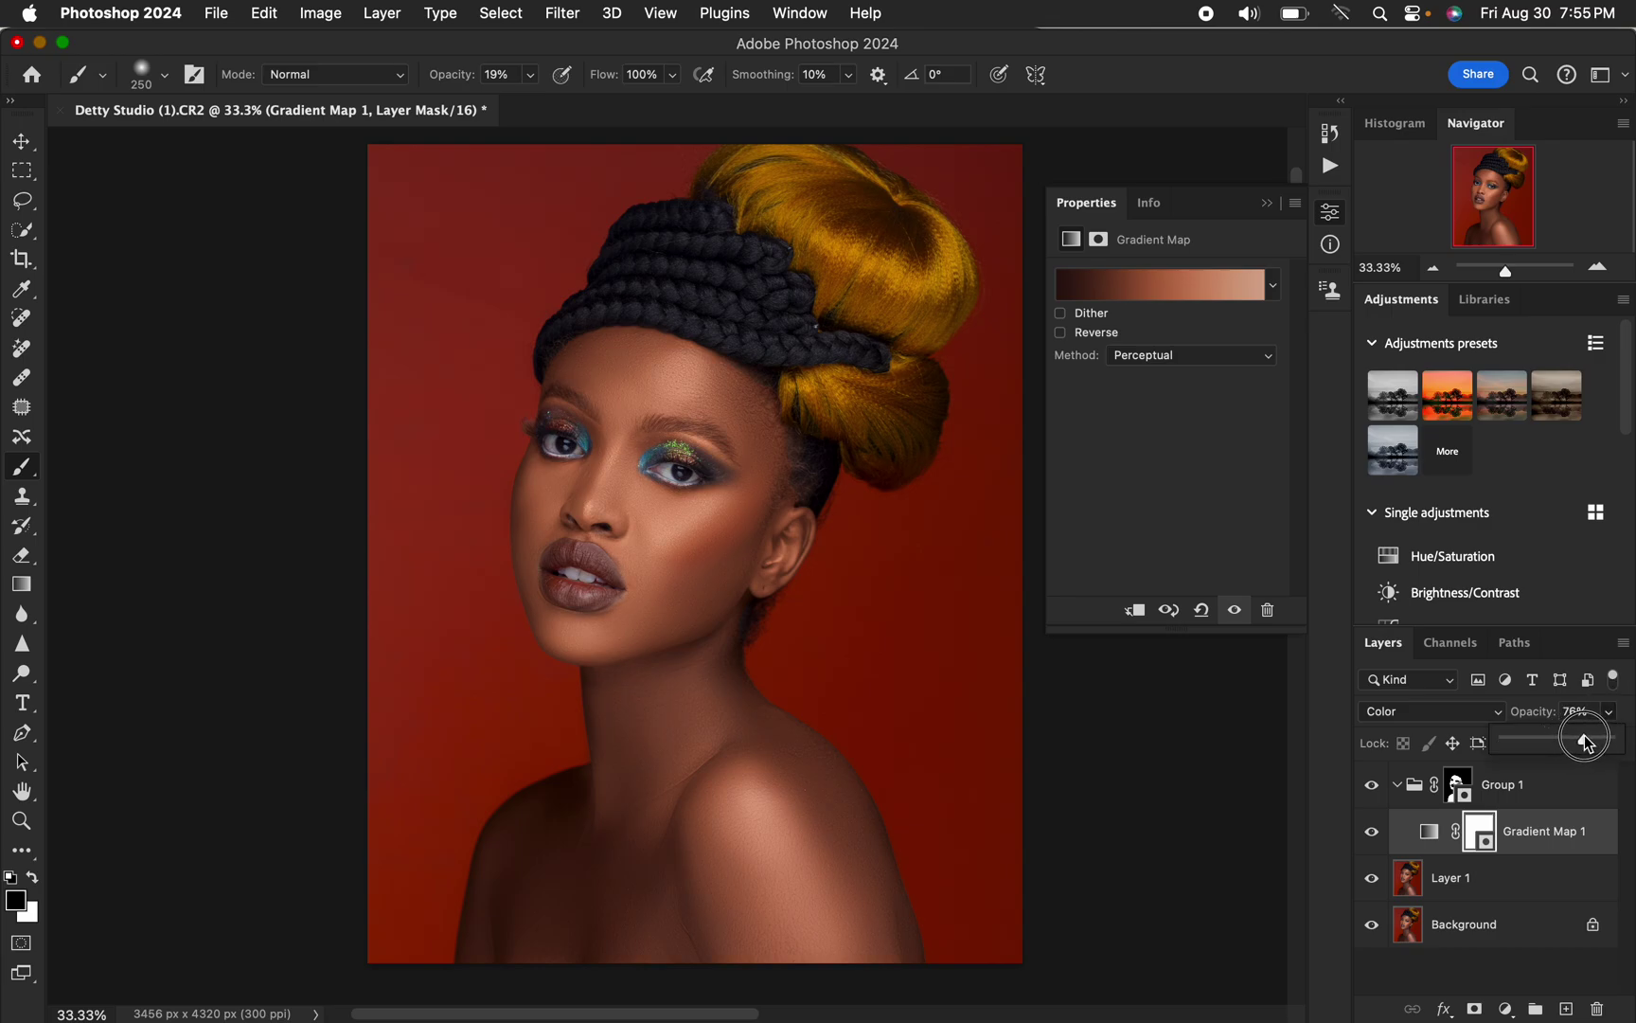
left_click_drag(1591, 745, 1594, 745)
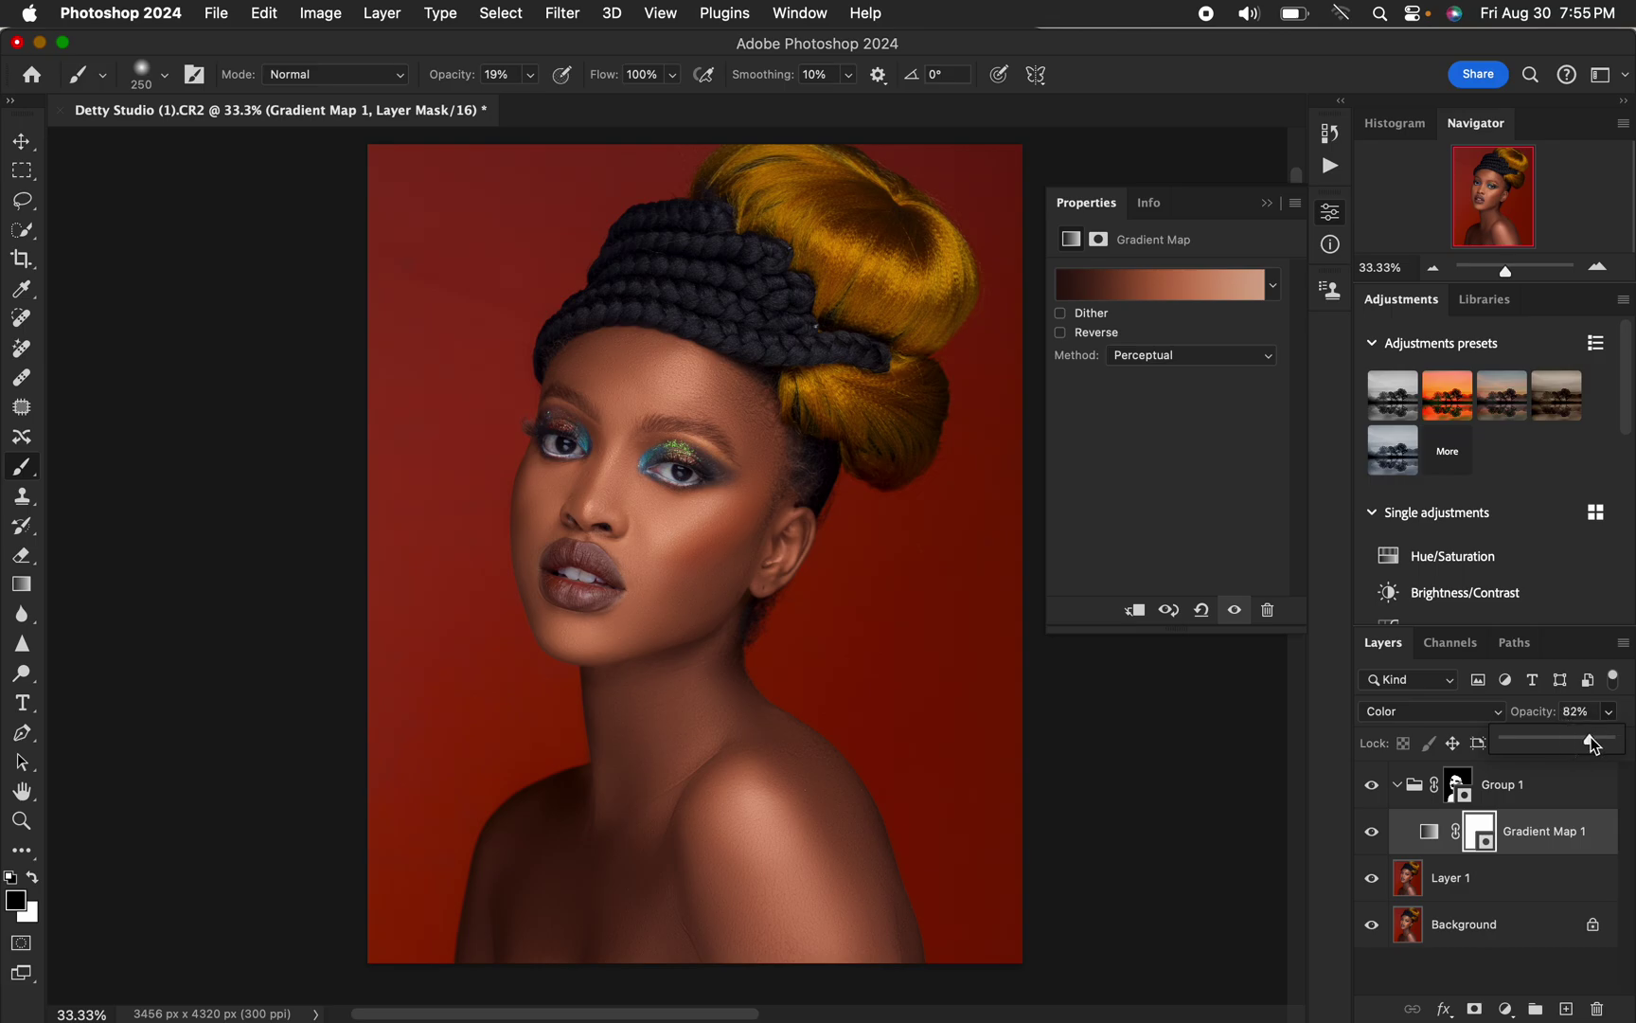
left_click(1398, 788)
left_click(1373, 787)
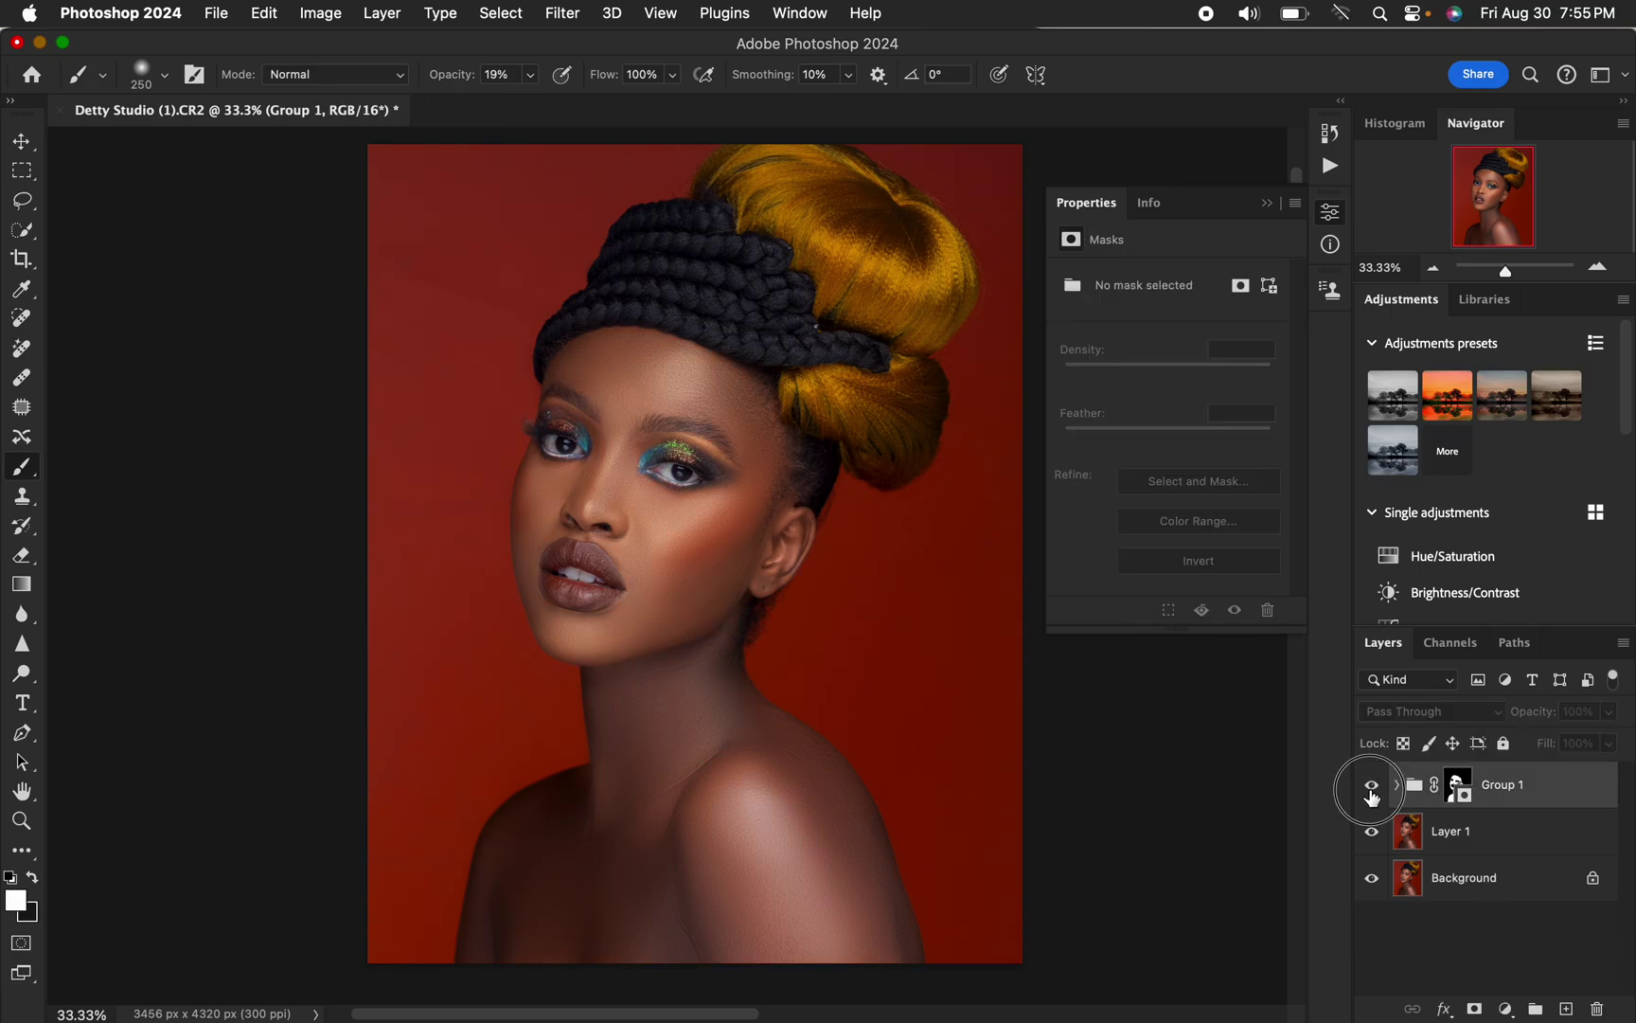
left_click(1373, 788)
left_click(1372, 788)
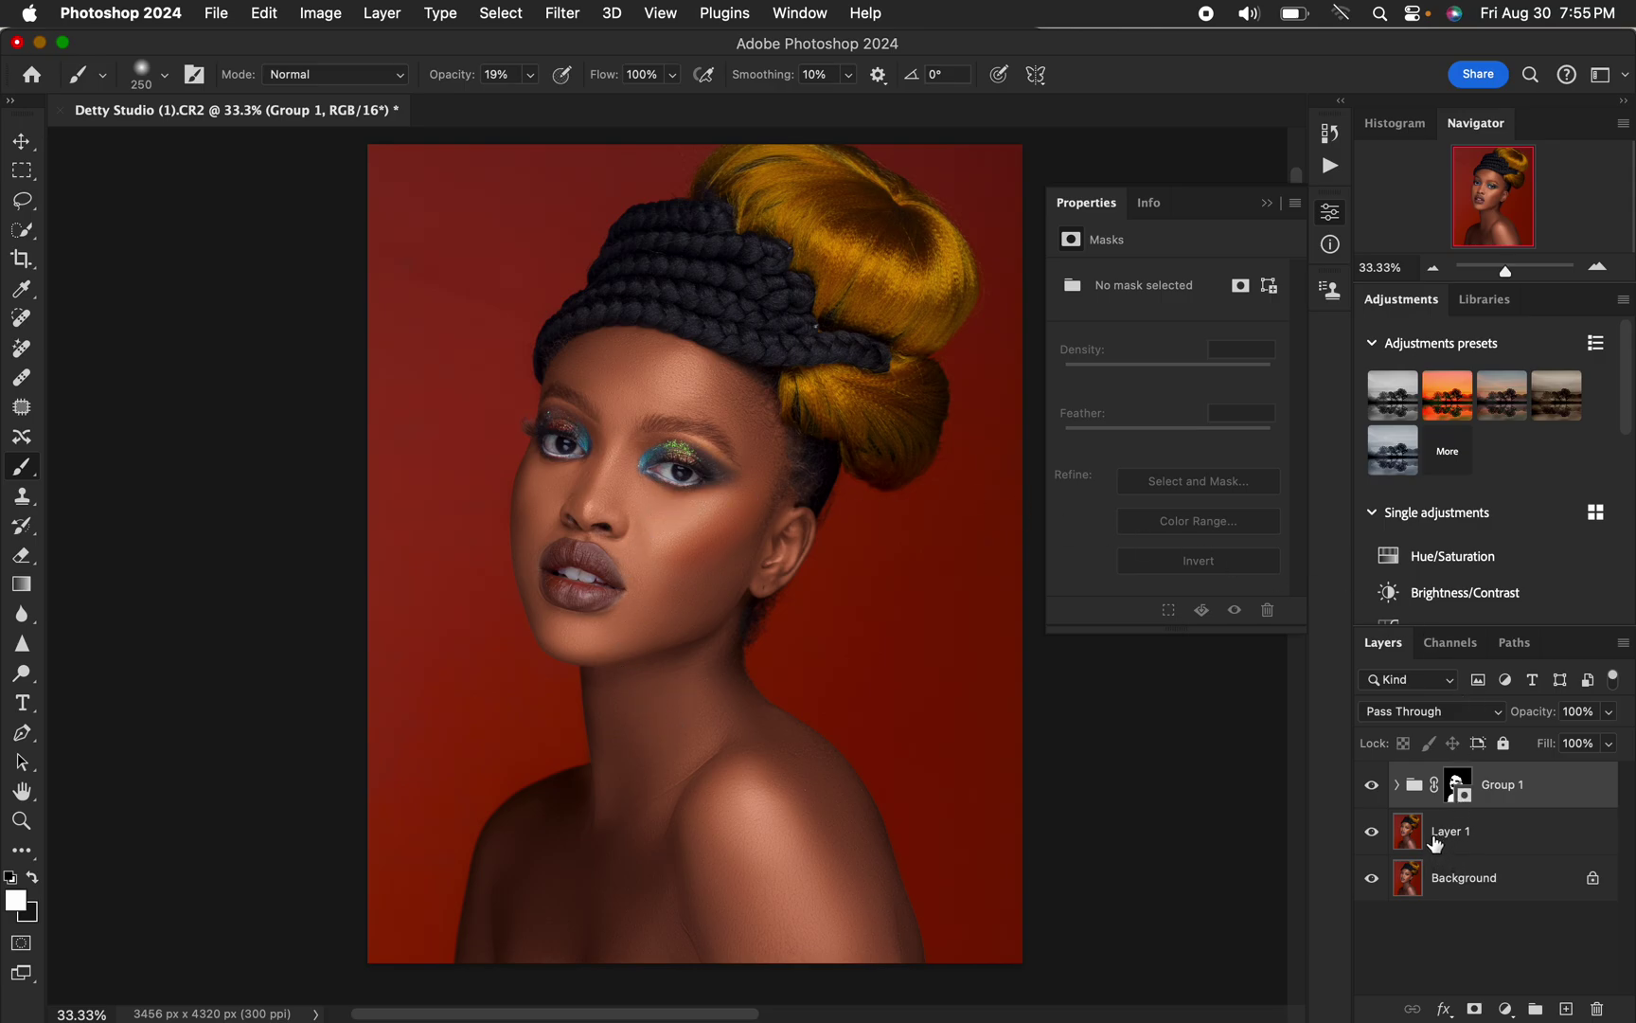
Add a Curves adjustment above Group 1 with a midtone point at input 120, output 144, and invert its mask to black
left_click(1506, 1009)
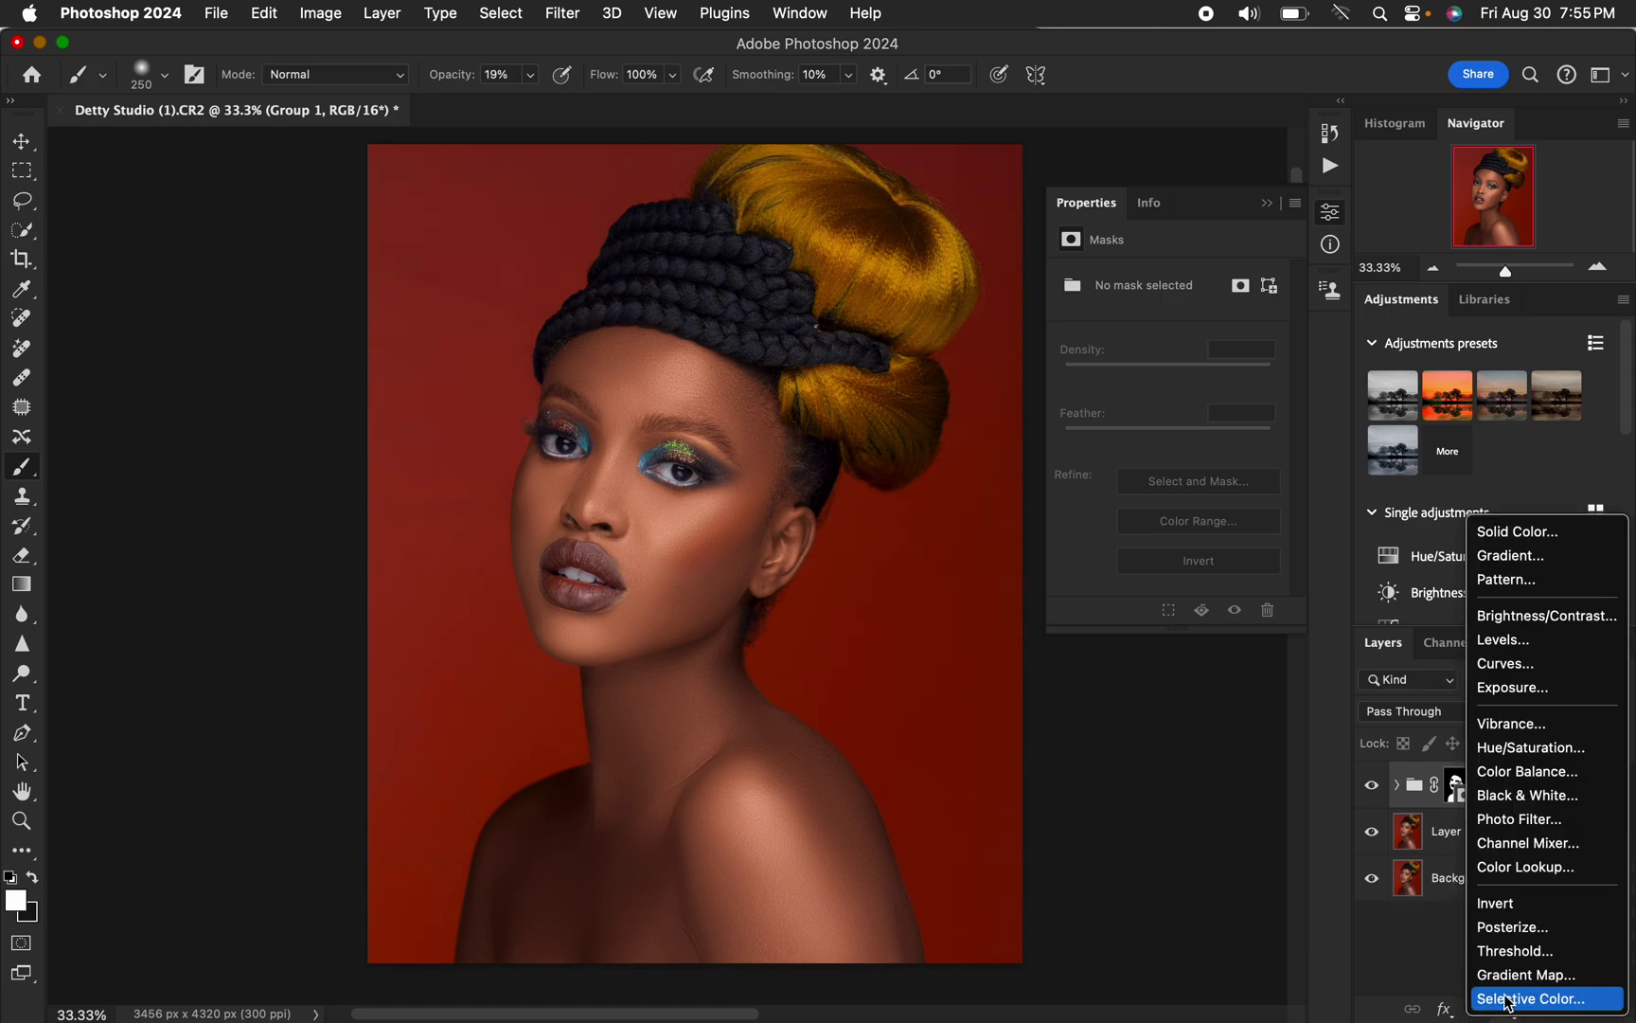
left_click(1505, 667)
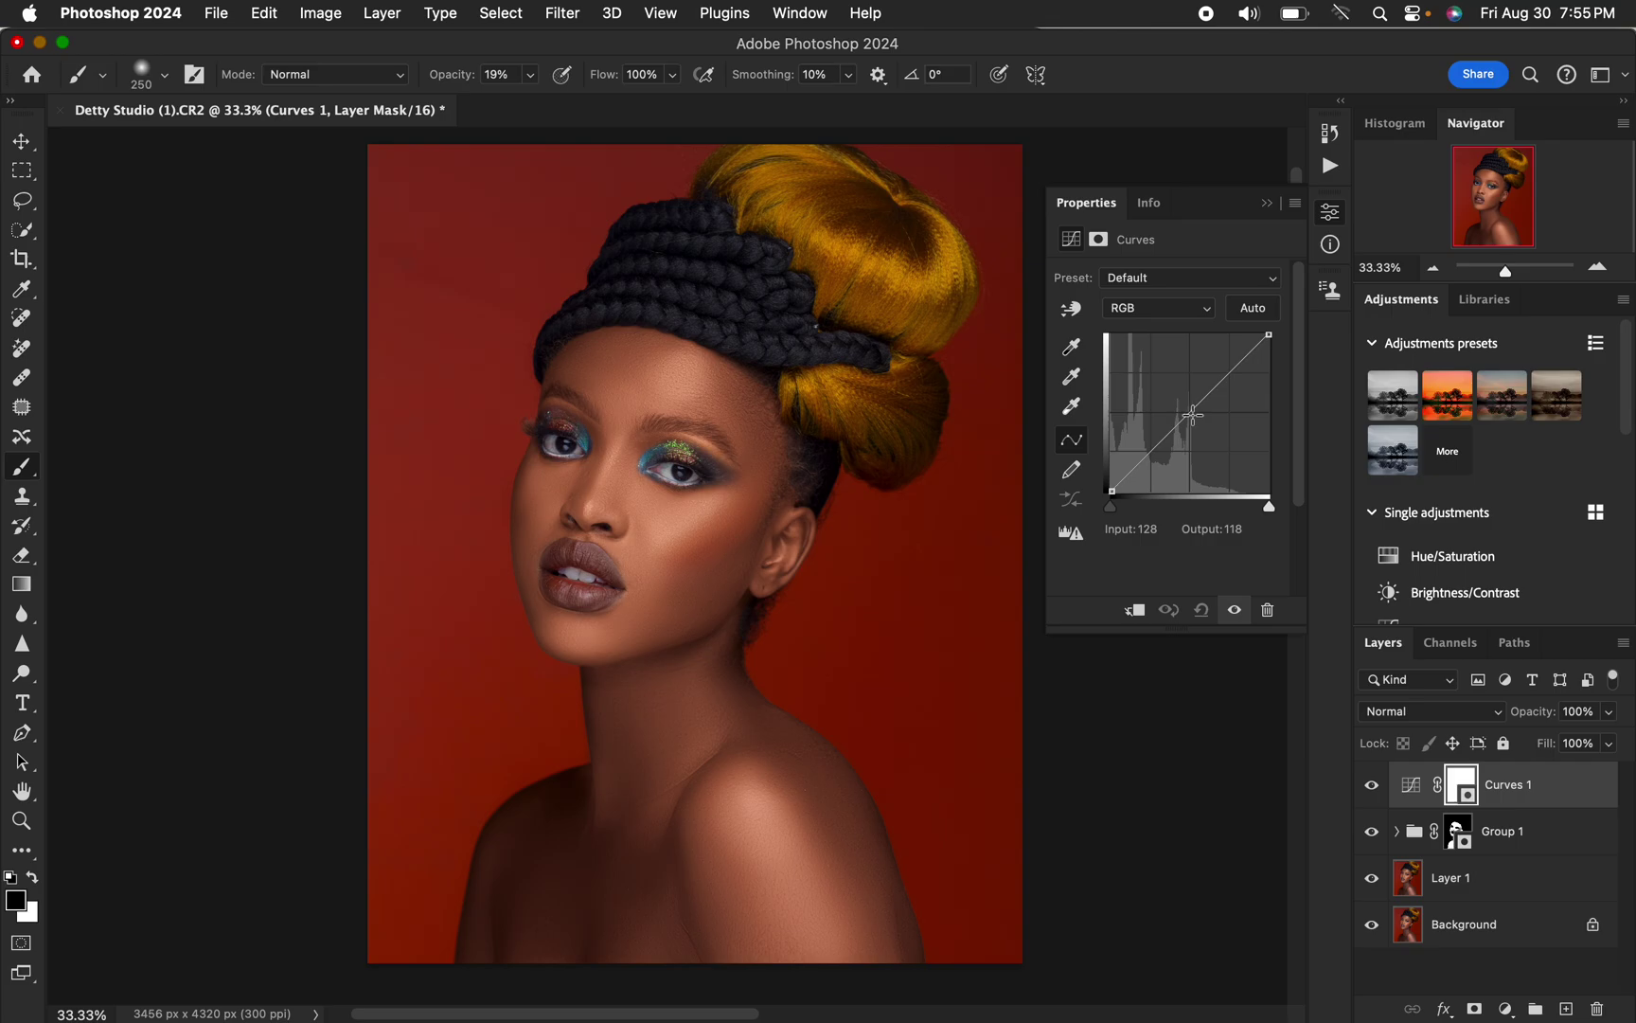
left_click_drag(1192, 409, 1185, 402)
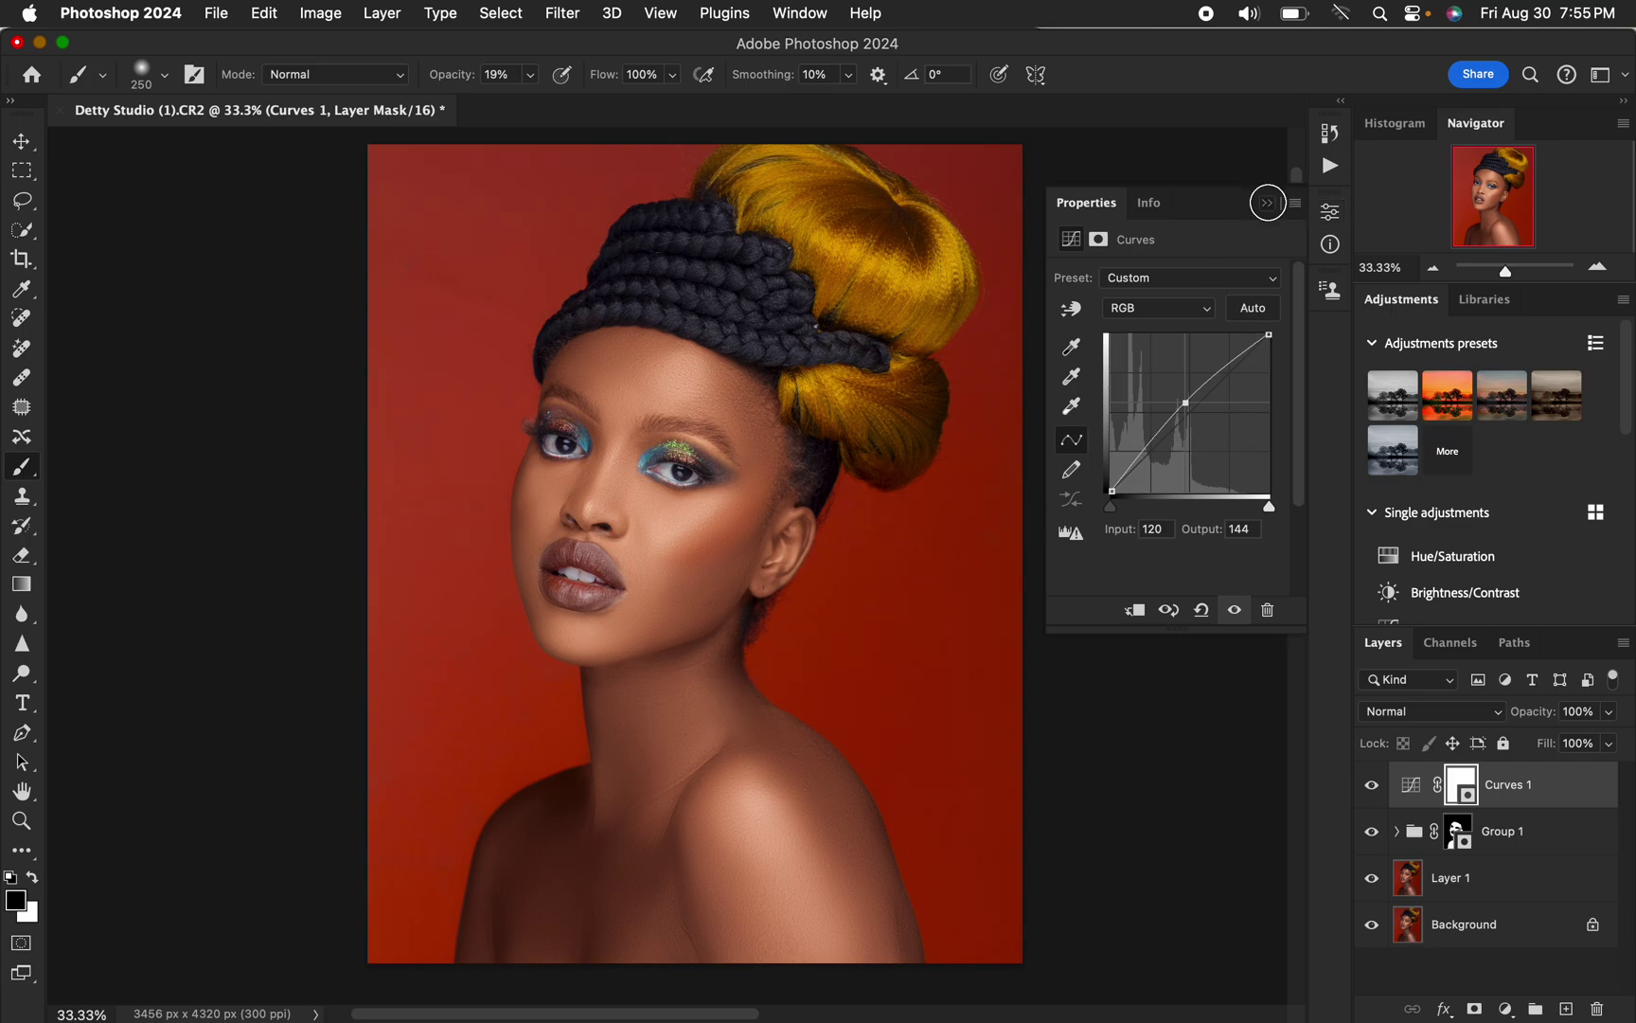
left_click(1270, 205)
key("super+i")
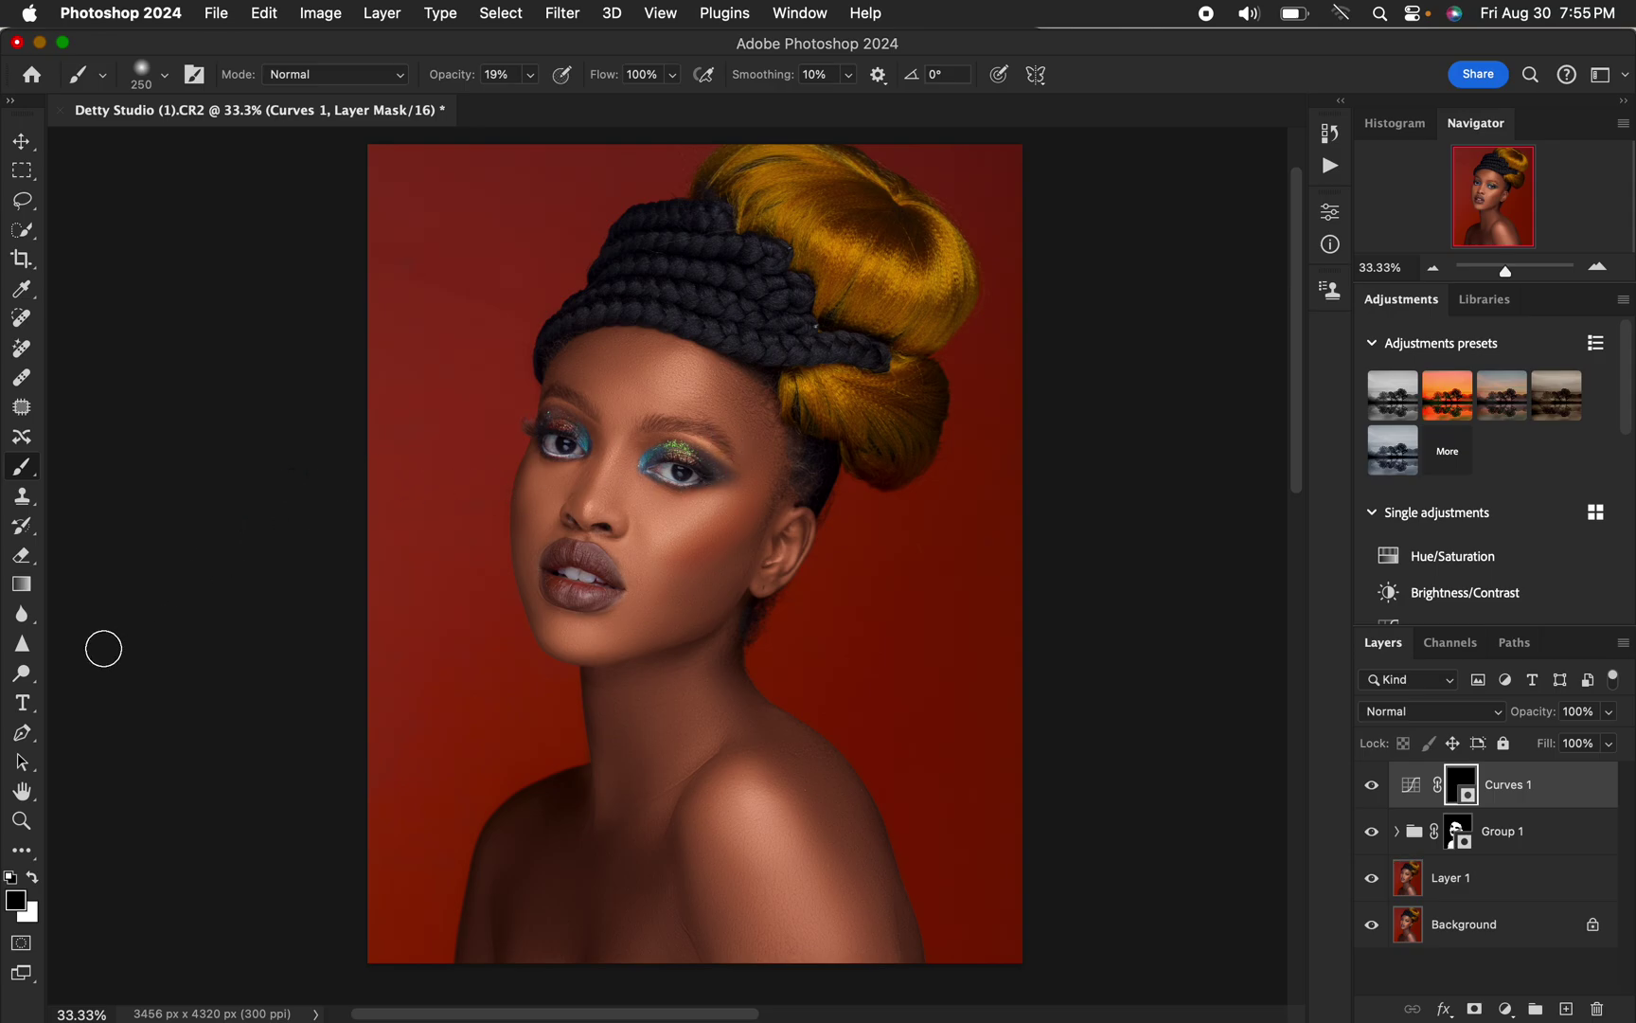
Brighten the neck, shoulders and chest by painting white on the Curves 1 mask at 100% brush opacity, using 600 px and 200 px sizes
left_click(32, 879)
left_click(533, 76)
left_click_drag(547, 104, 777, 121)
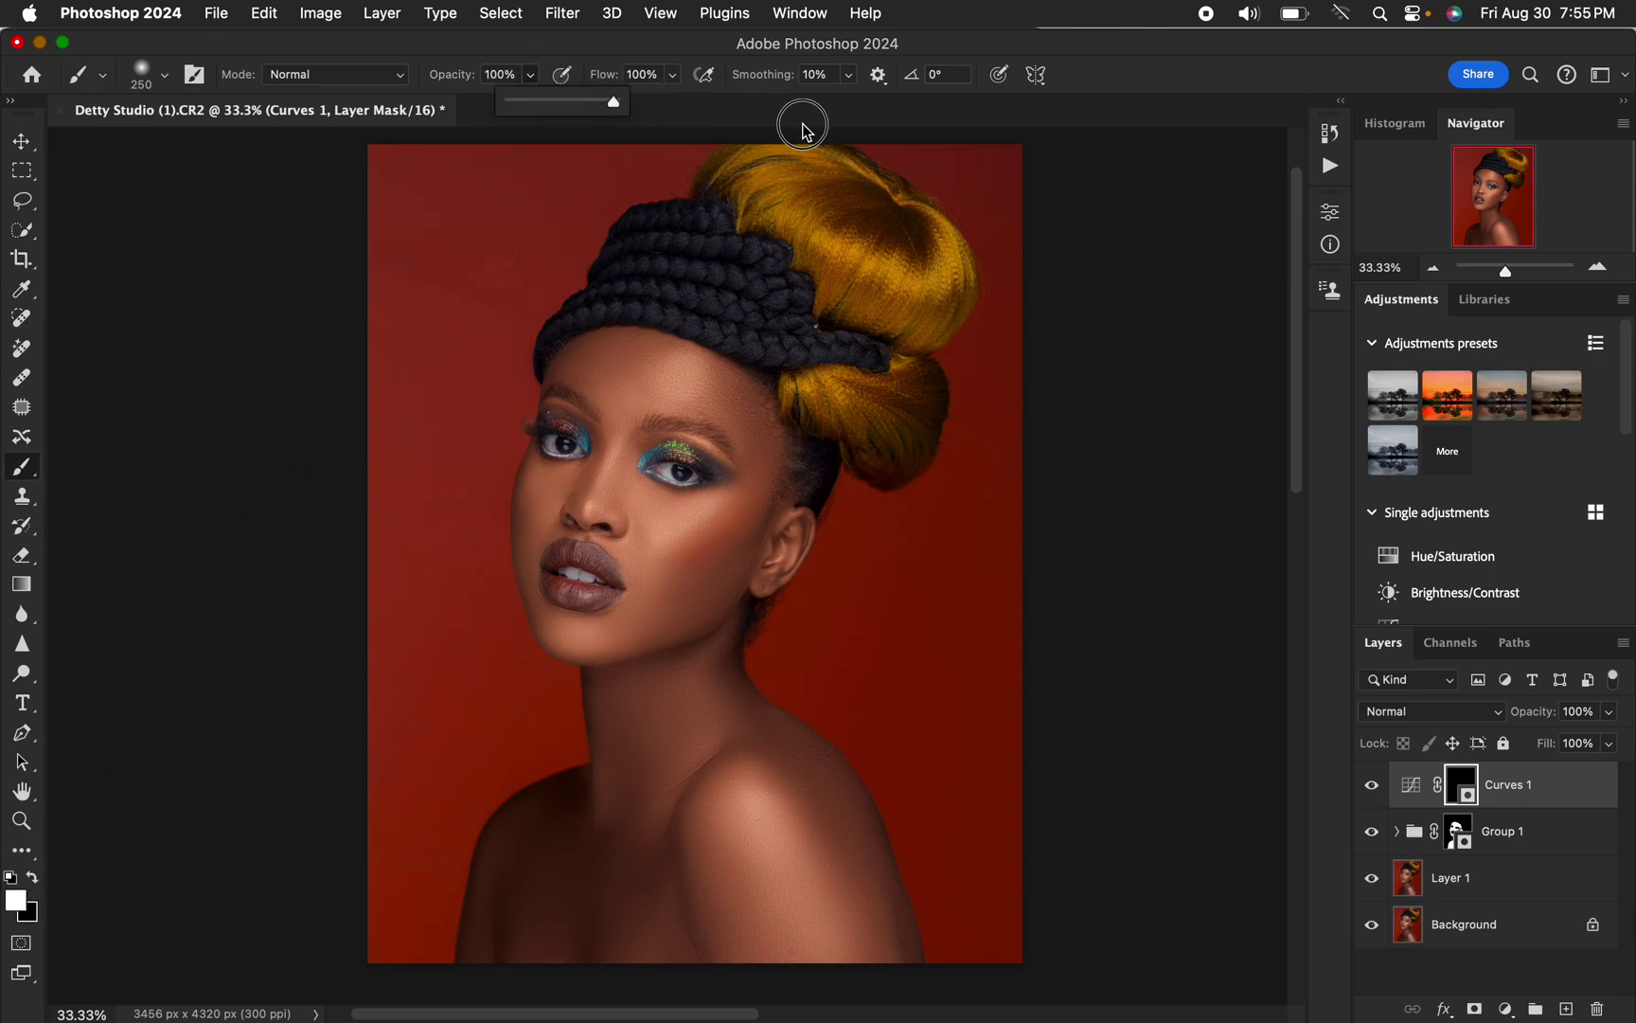
key("bracketright")
key("bracketright")
key("bracketright")
key("bracketright")
key("bracketright")
key("bracketright")
key("bracketright")
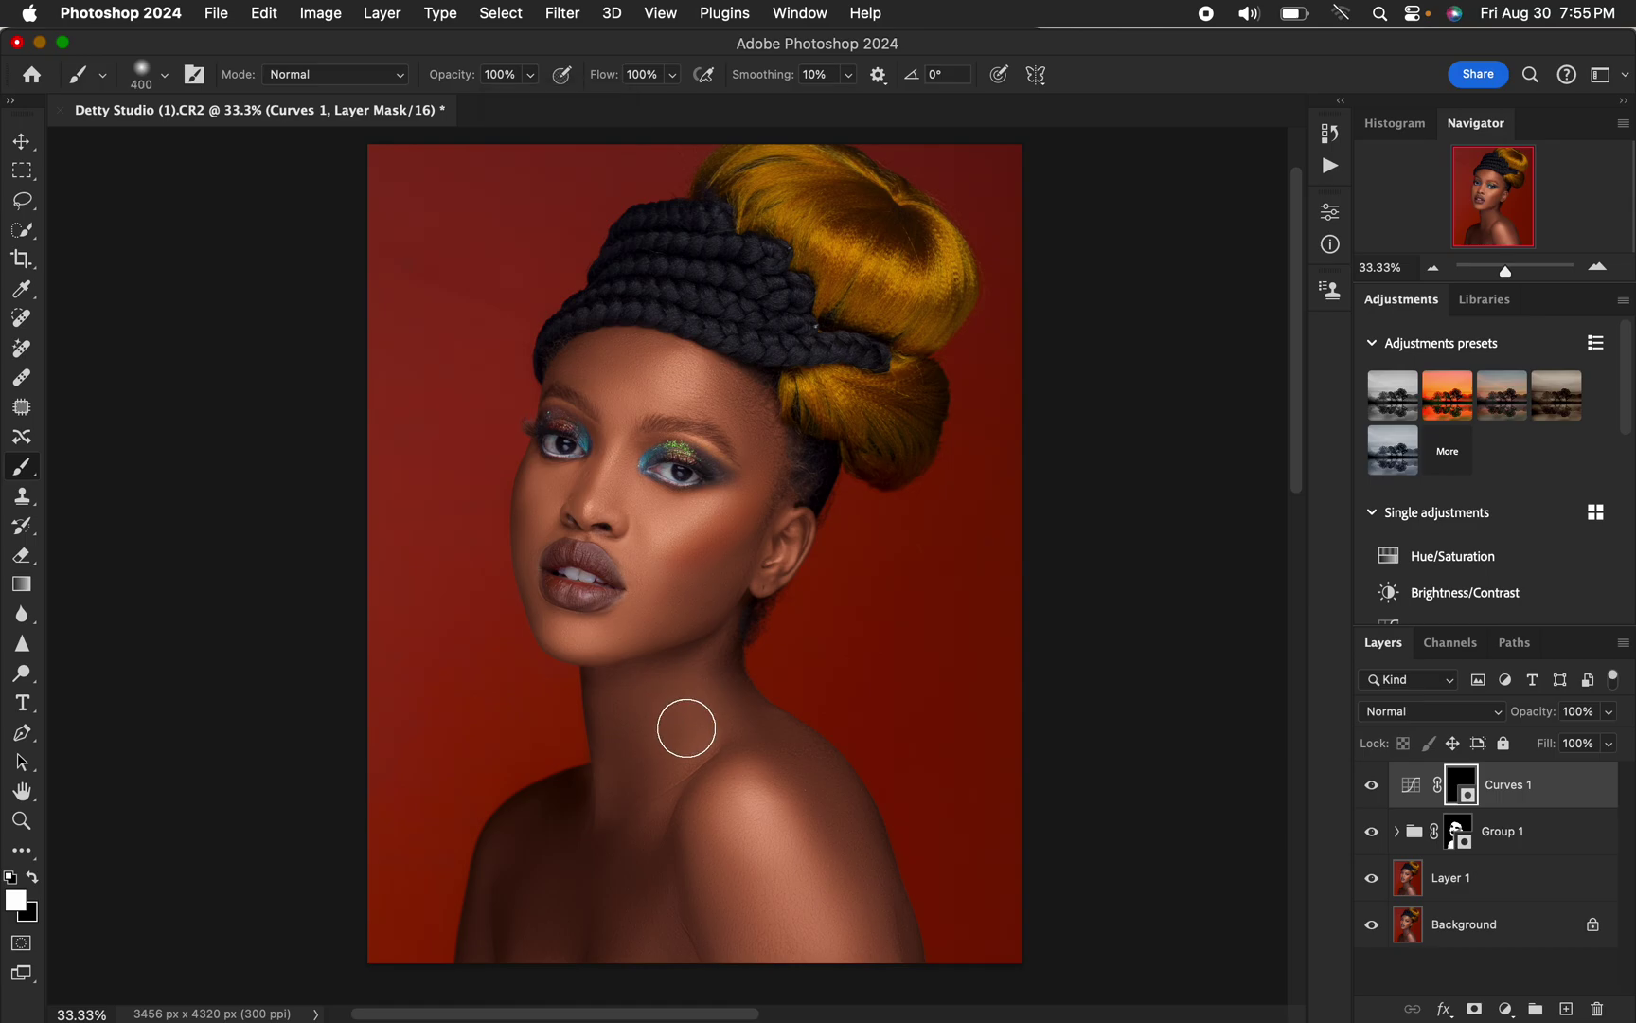
mouse_move(625, 764)
left_mouse_down()
mouse_move(637, 709)
mouse_move(645, 762)
mouse_move(616, 820)
mouse_move(535, 855)
mouse_move(536, 907)
mouse_move(587, 960)
mouse_move(699, 929)
mouse_move(730, 843)
mouse_move(547, 893)
mouse_move(511, 916)
mouse_move(522, 928)
mouse_move(557, 849)
mouse_move(535, 847)
mouse_move(574, 814)
mouse_move(633, 814)
mouse_move(738, 757)
mouse_move(694, 701)
mouse_move(774, 776)
mouse_move(867, 928)
mouse_move(861, 900)
mouse_move(730, 775)
left_mouse_up()
key("bracketleft")
key("bracketleft")
key("bracketleft")
key("bracketleft")
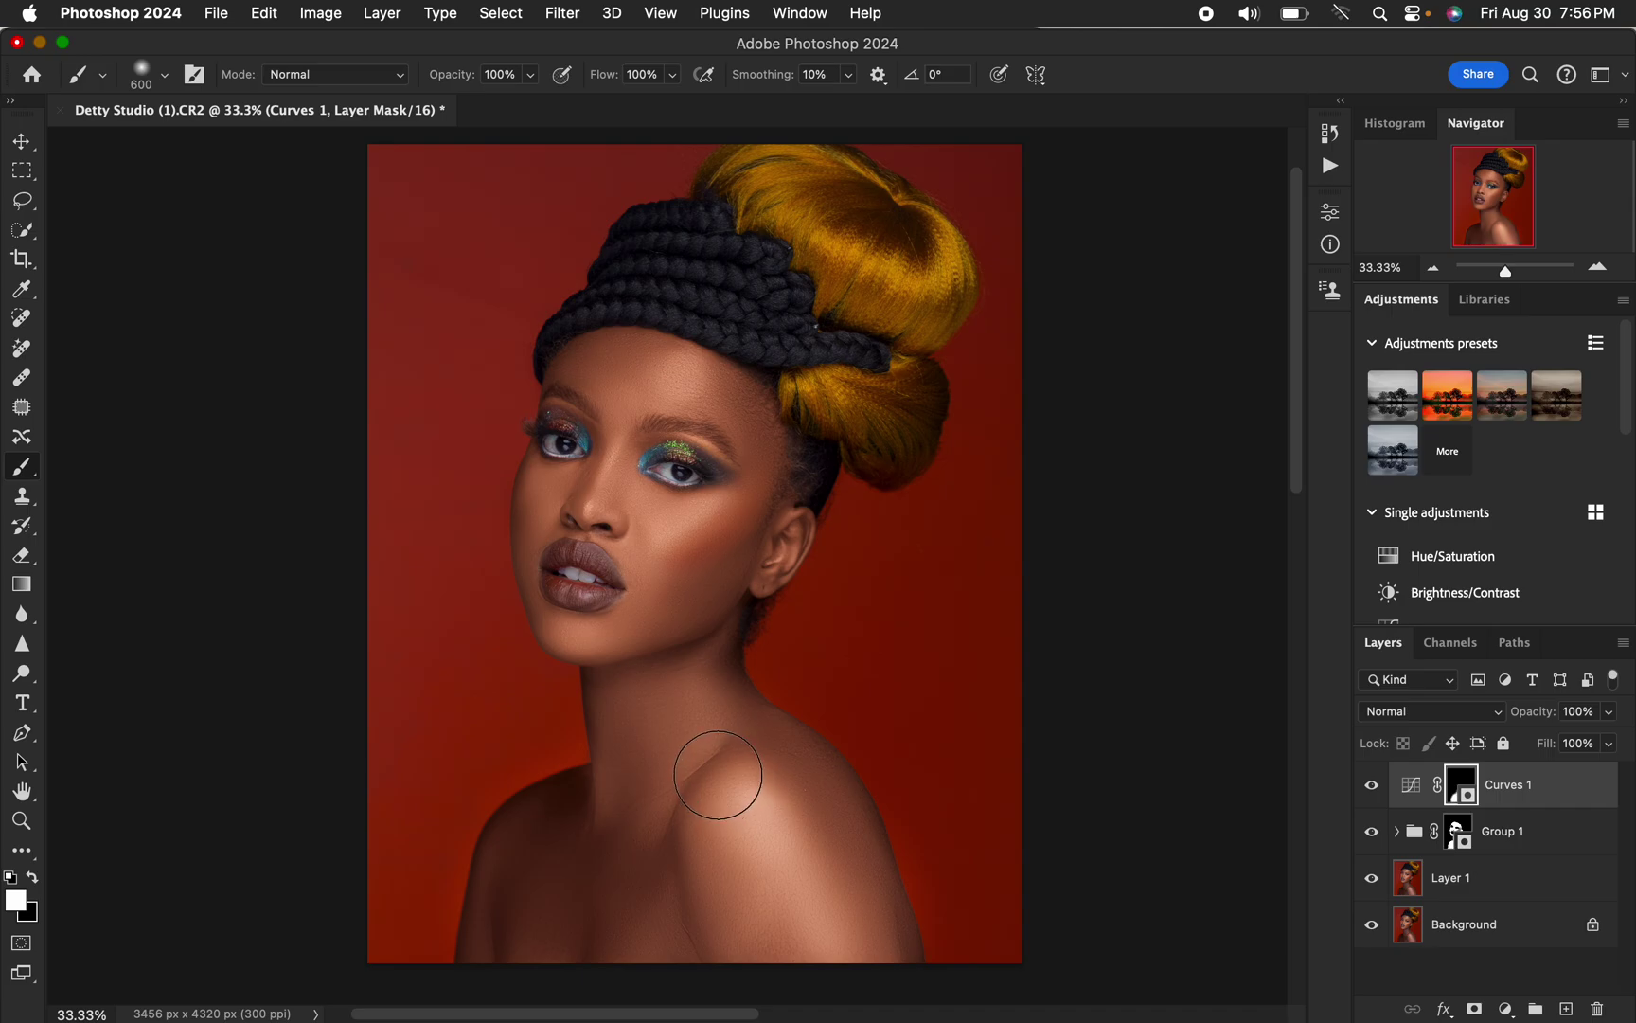
key("bracketleft")
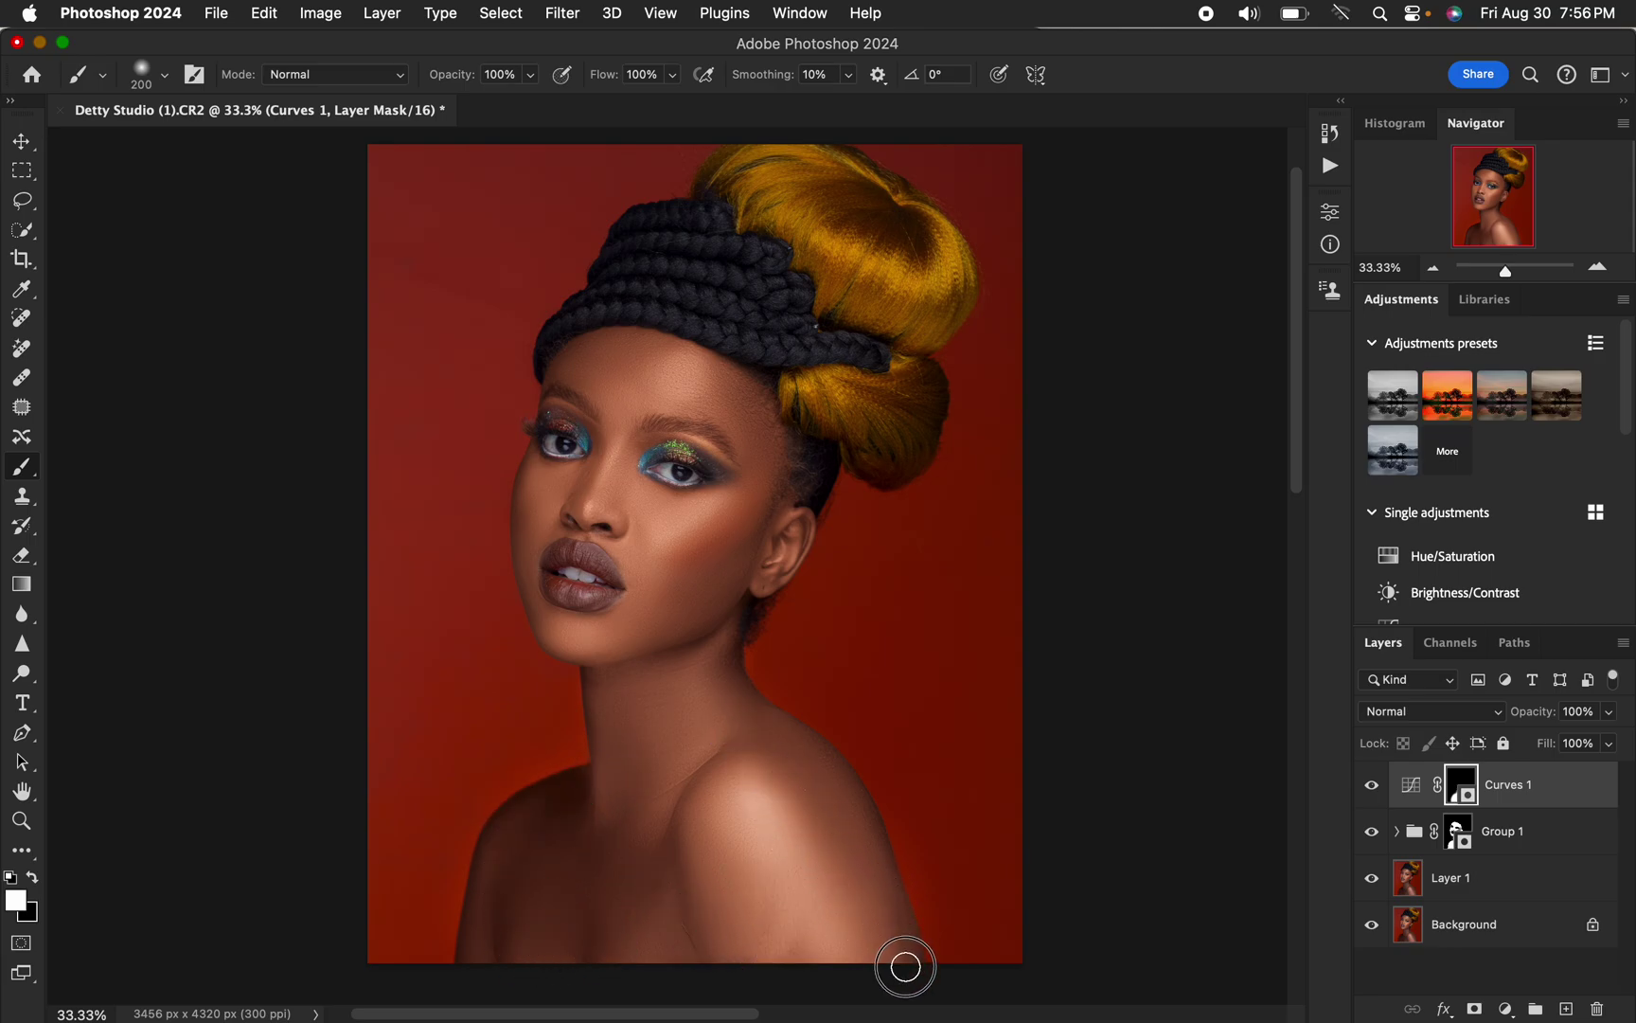
Paint black on the Curves 1 mask with a 200 px brush along the red background beside the shoulders, and set the layer's opacity to 68%
key("x")
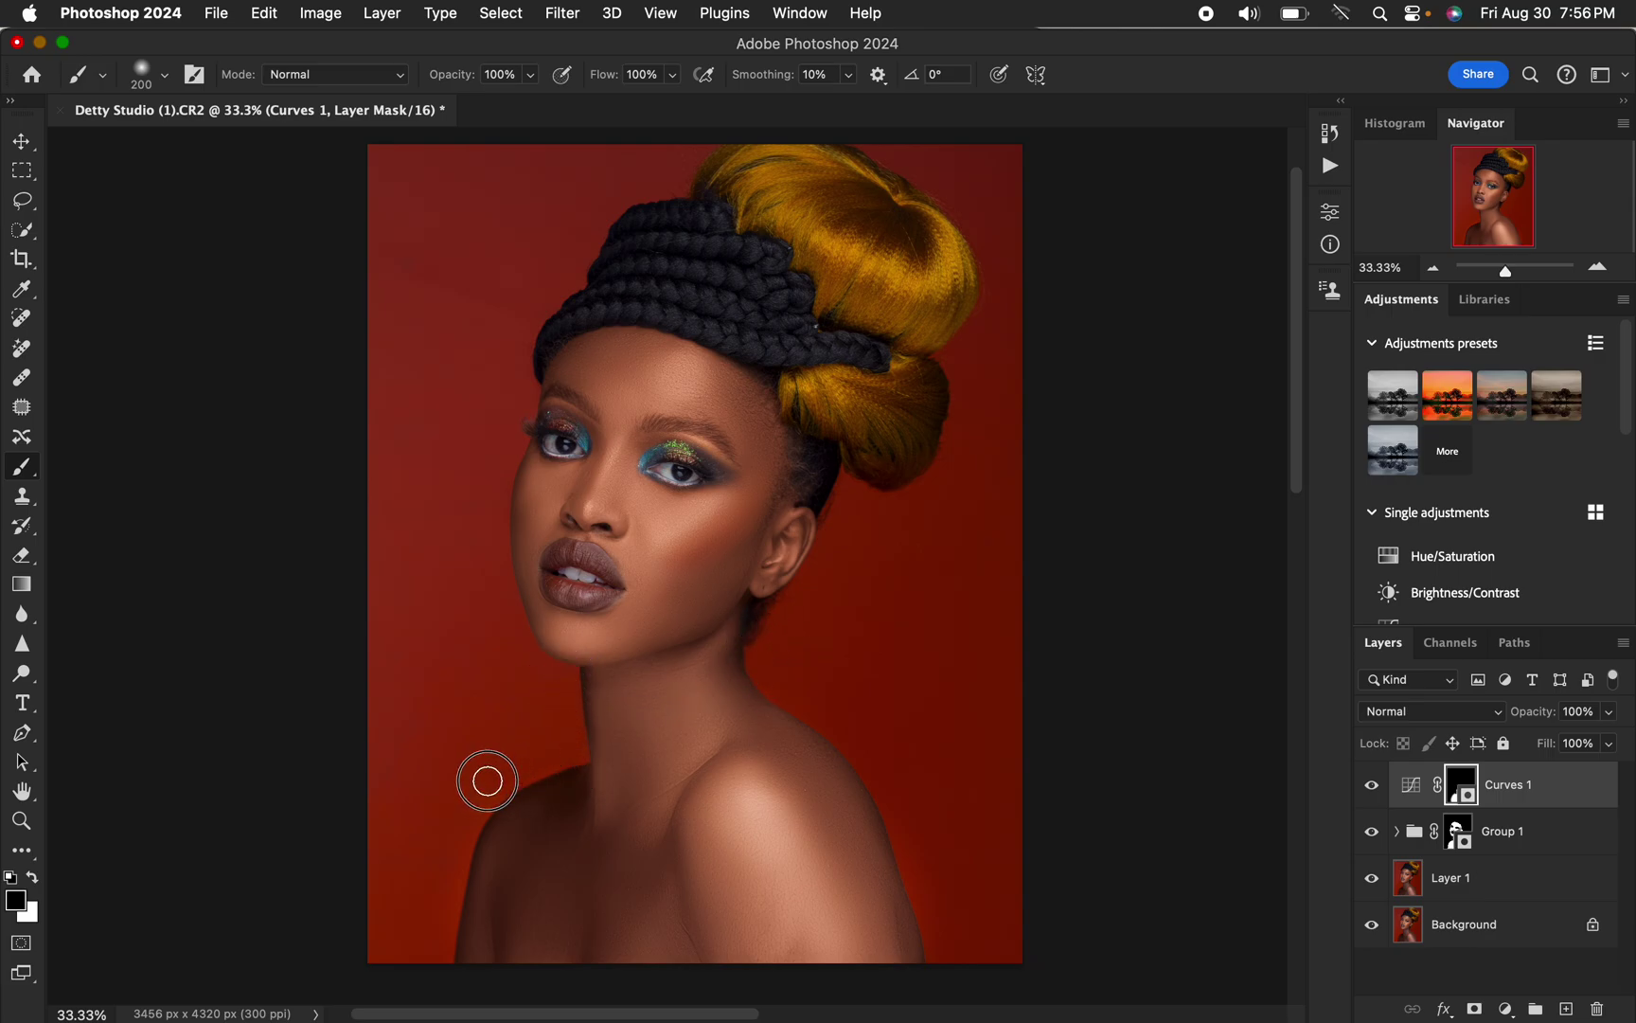
left_click(1373, 786)
left_click(1372, 786)
left_click(1372, 786)
left_click(1372, 786)
left_click_drag(909, 832, 938, 924)
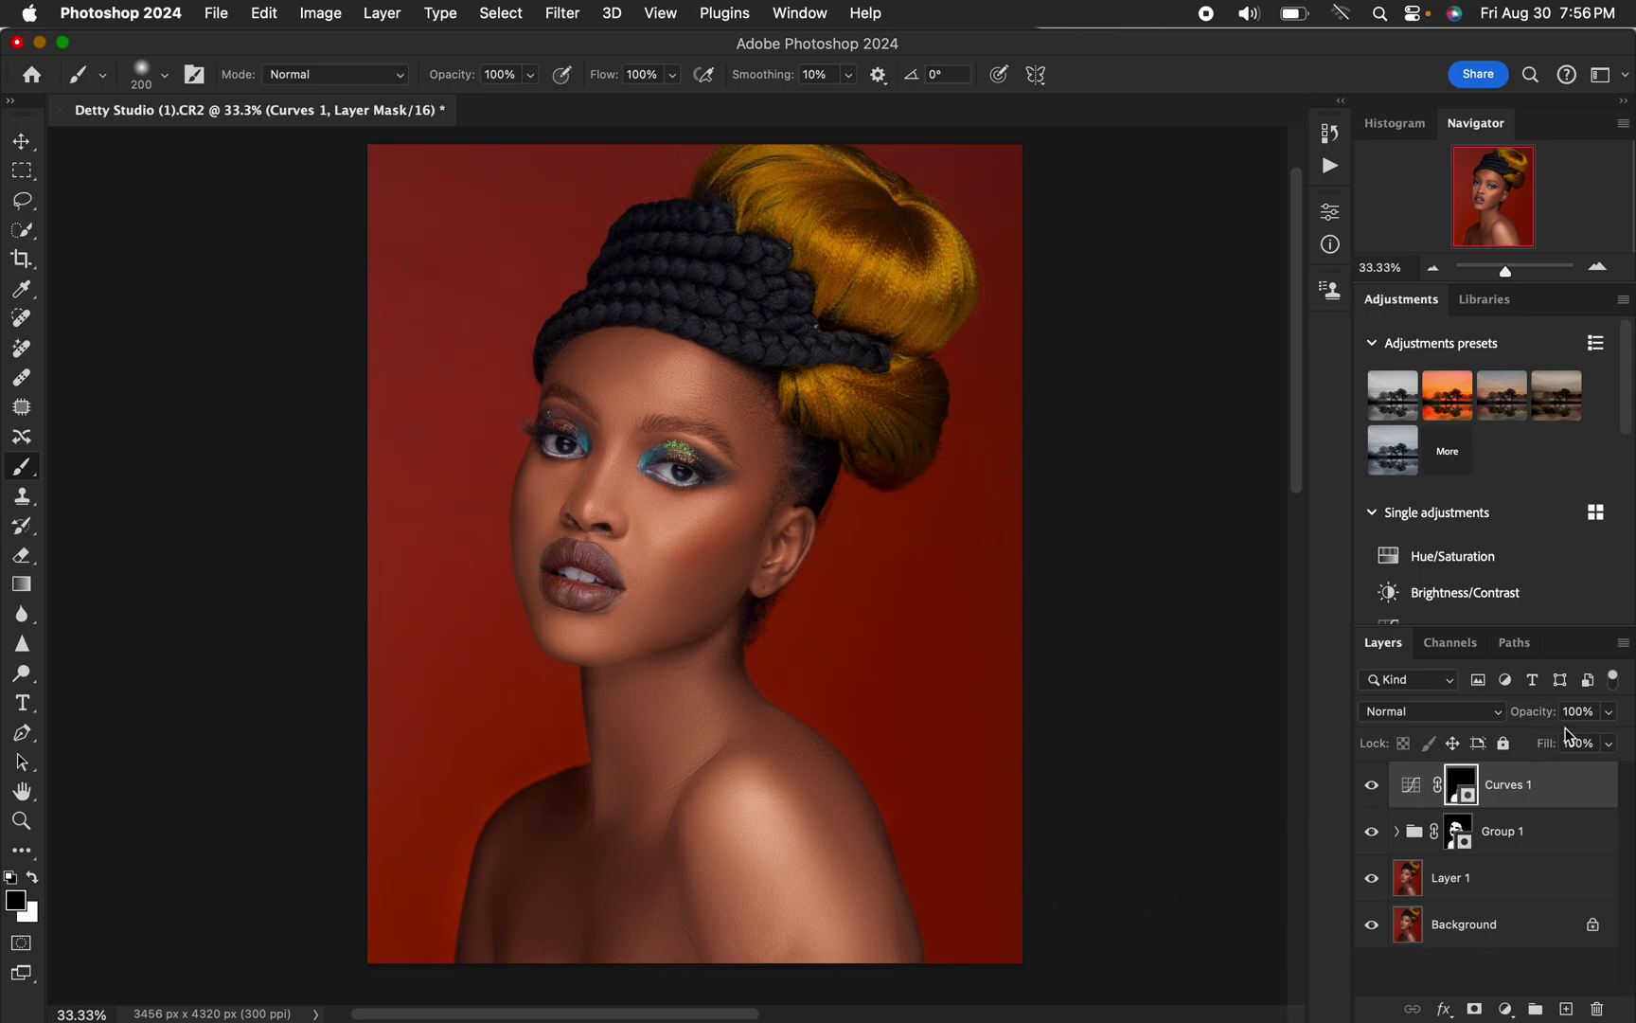
left_click_drag(1614, 712, 1575, 741)
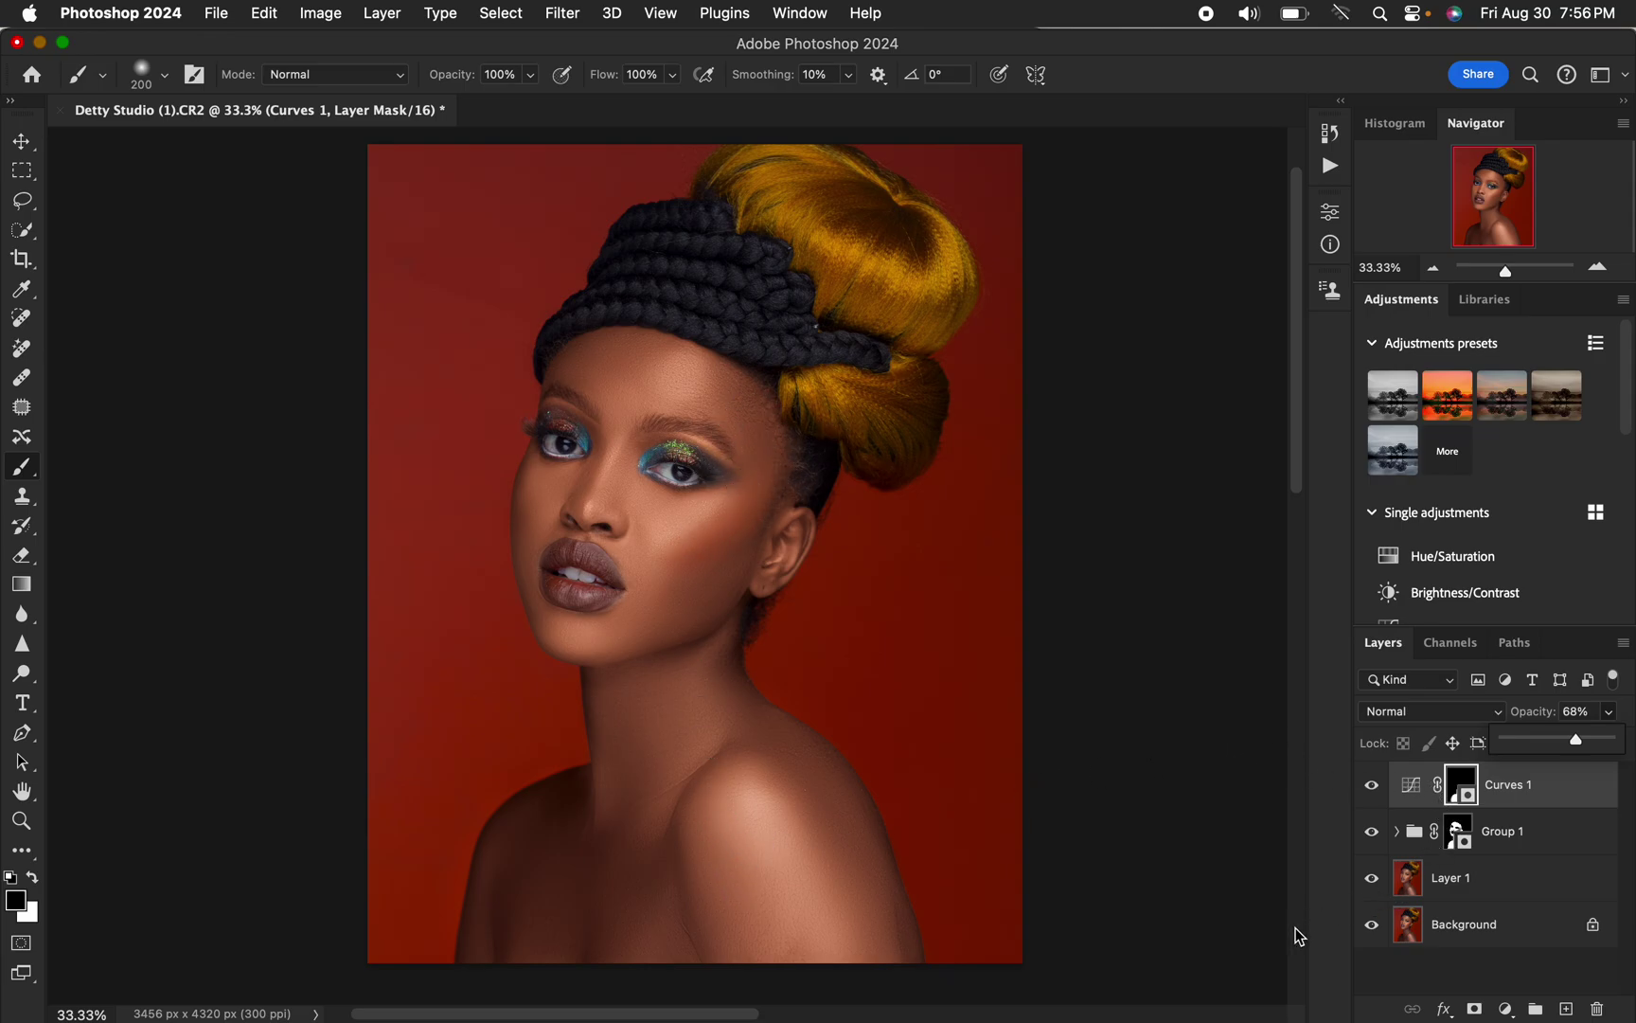
Compare the finished portrait with the original Background layer by hiding and showing all the other layers
left_click(1371, 930, "alt")
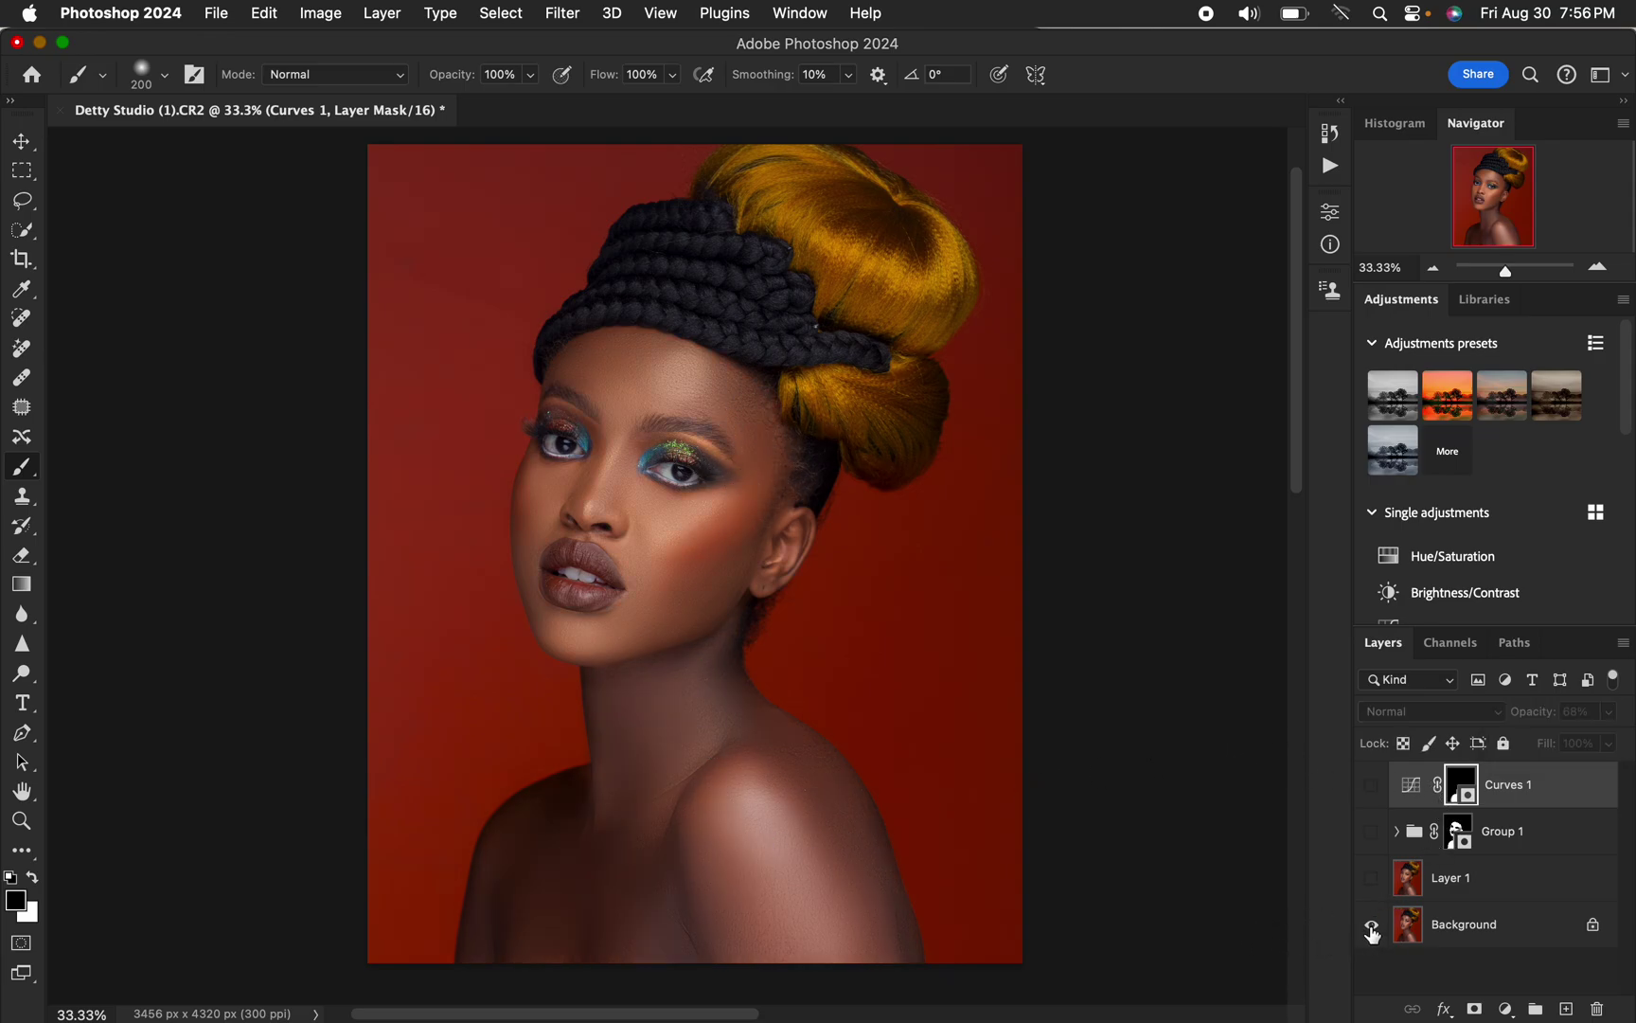
left_click(1373, 931, "alt")
left_click(1374, 931, "alt")
left_click(1375, 931, "alt")
left_click(1377, 932, "alt")
left_click(1378, 934, "alt")
left_click(1379, 934, "alt")
left_click(1381, 937, "alt")
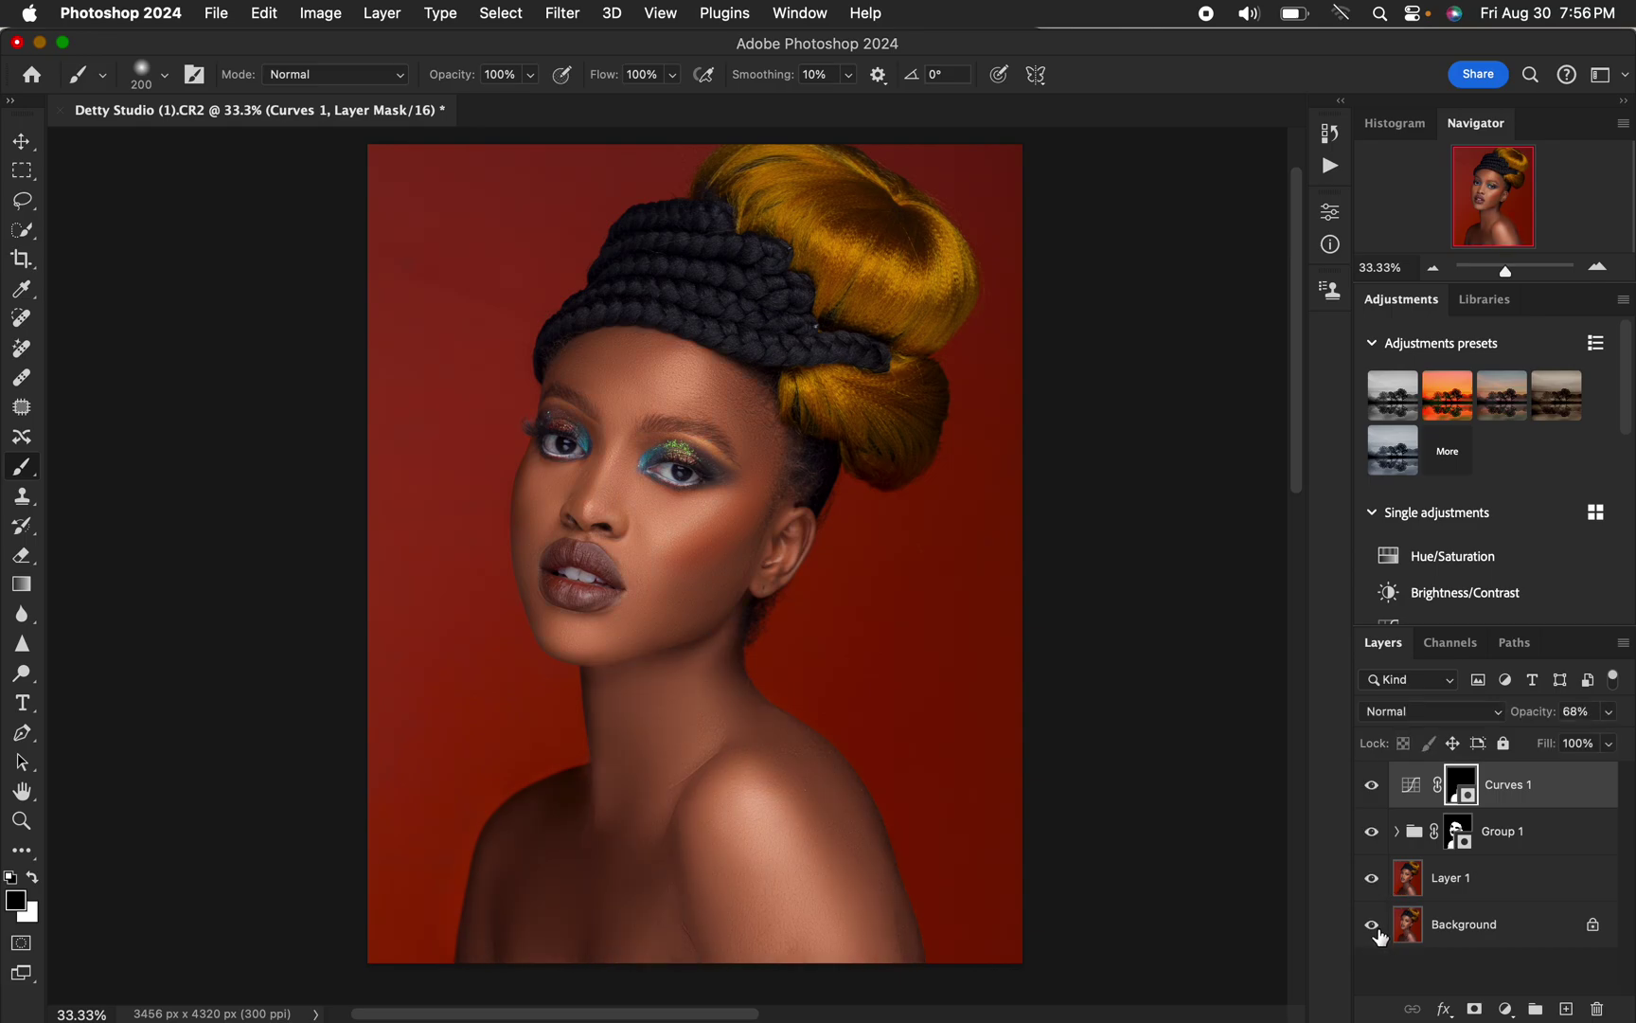